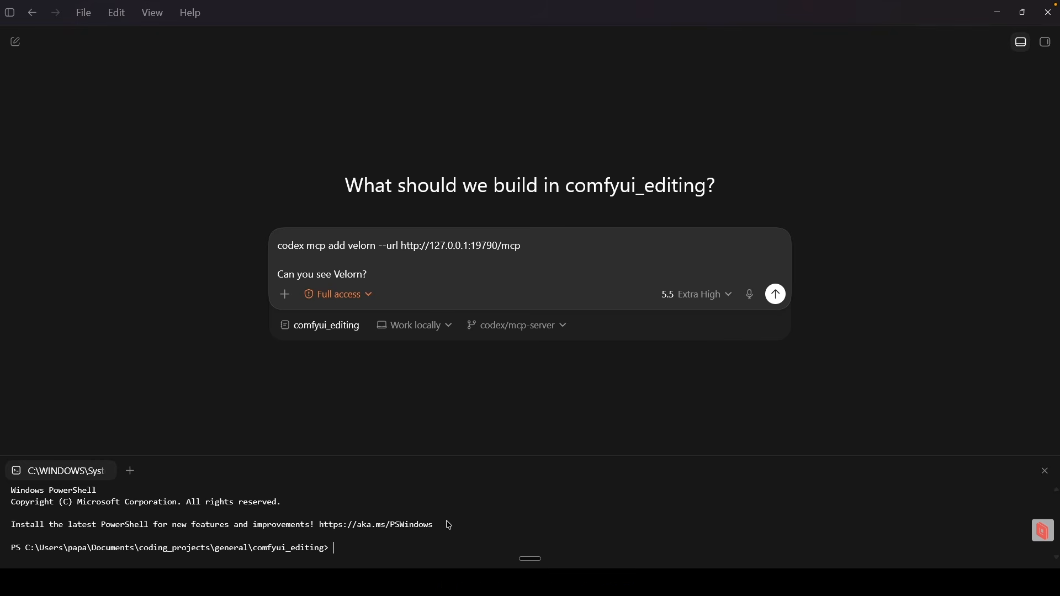
- Rerun the previous command in the terminal to launch Velorn
{"action": "key", "text": "Up"}
{"action": "key", "text": "Return"}
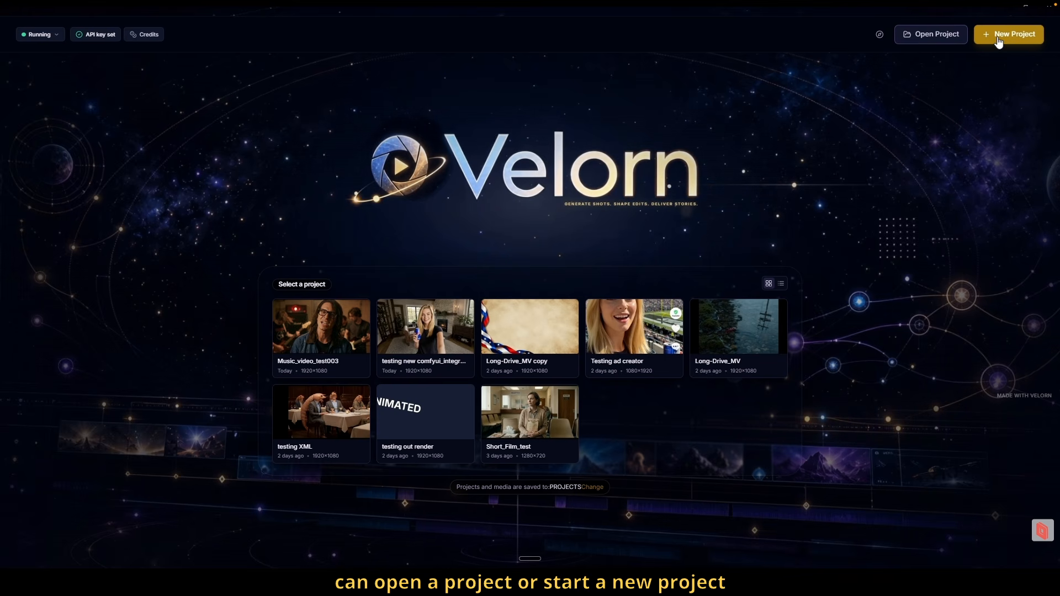
{"action": "mouse_move", "coordinate": [664, 583]}
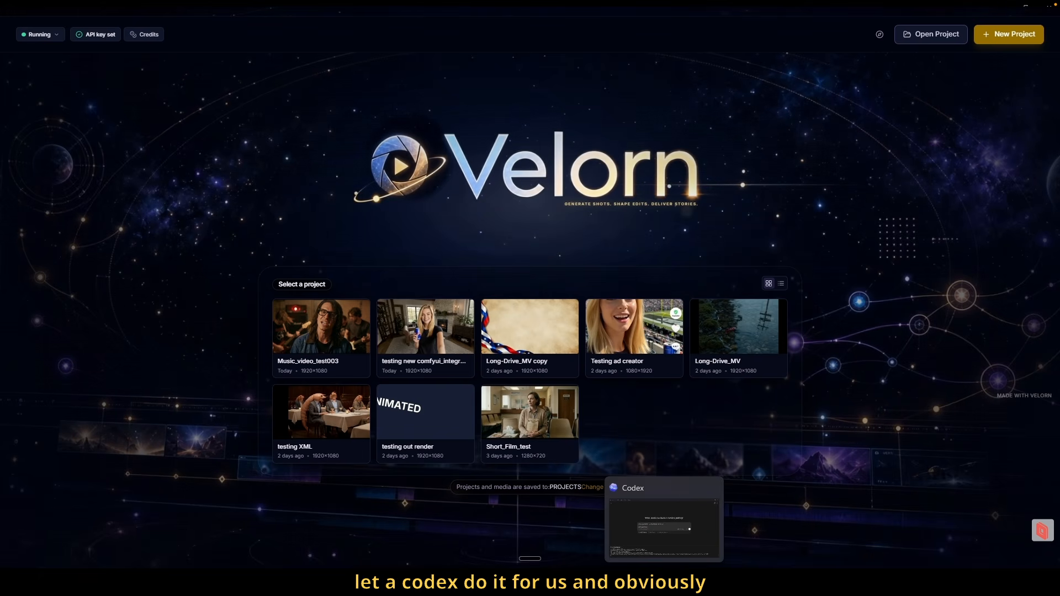
{"action": "left_click", "coordinate": [664, 583]}
{"action": "left_click", "coordinate": [403, 271]}
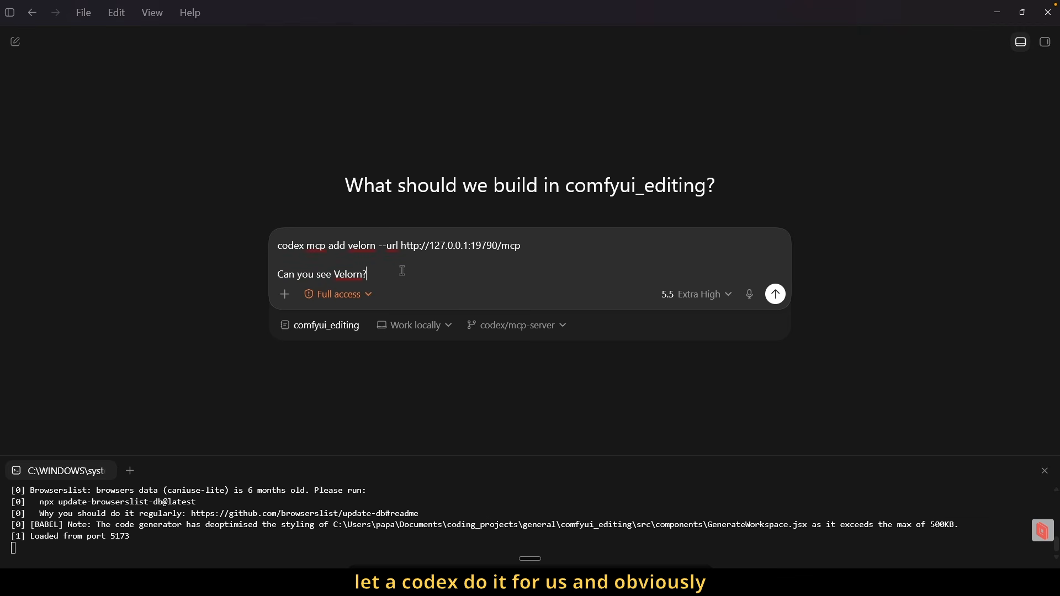
{"action": "left_click", "coordinate": [776, 296]}
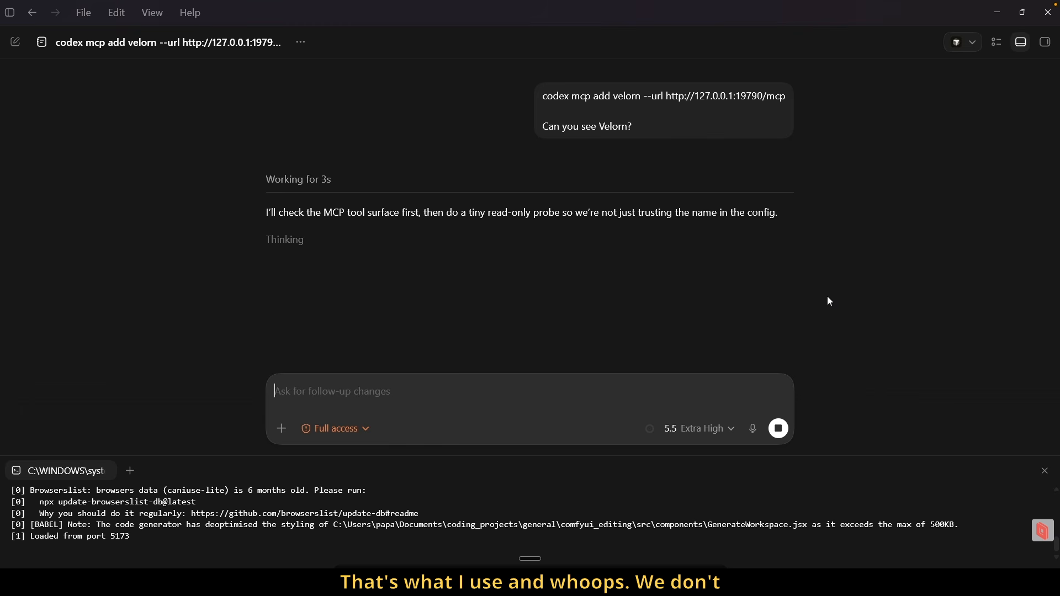
- Set Codex's reasoning to Medium, request a new 720p, 16:9, 24 FPS project called MCP video, and view it in Velorn
{"action": "left_click", "coordinate": [715, 425]}
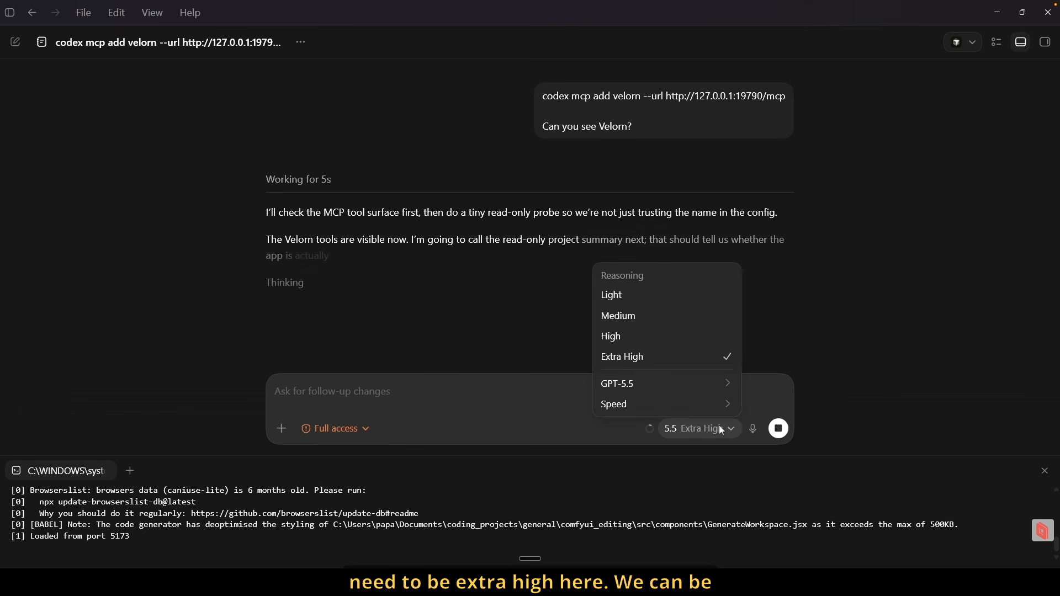
{"action": "left_click", "coordinate": [623, 314]}
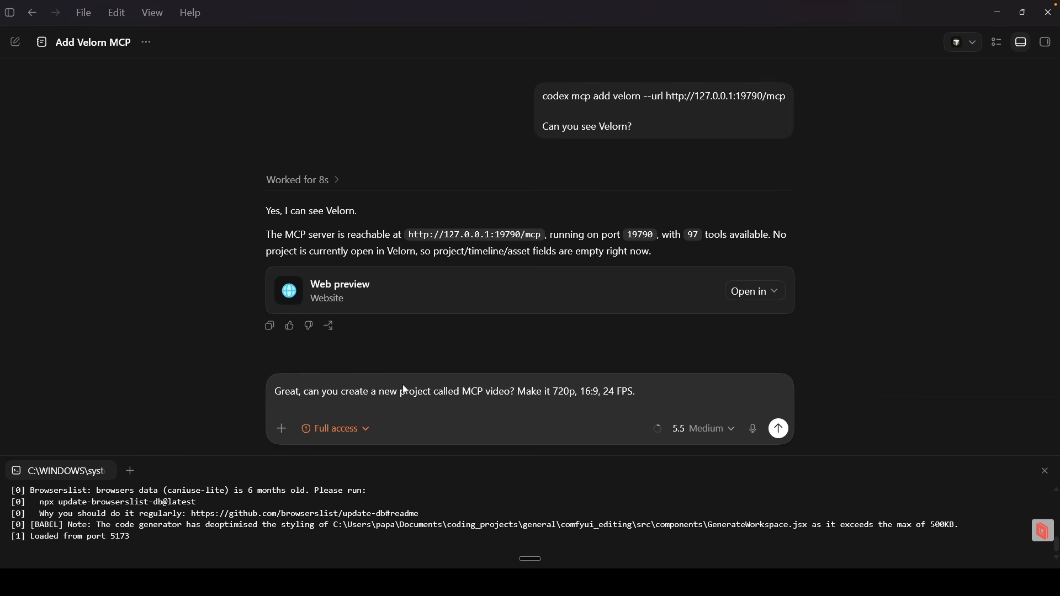
{"action": "left_click", "coordinate": [779, 430]}
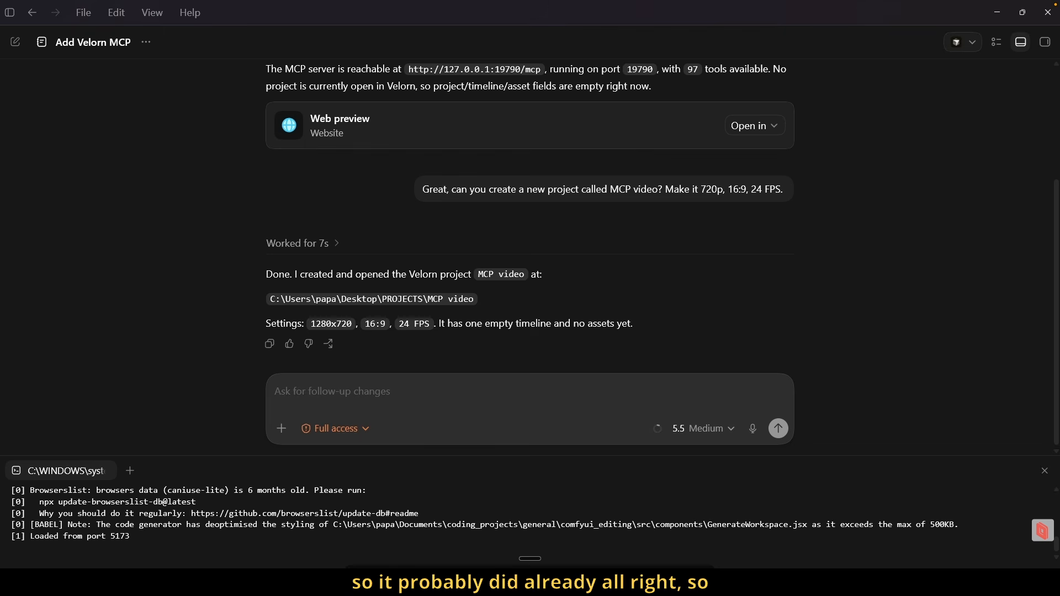
{"action": "left_click", "coordinate": [661, 582]}
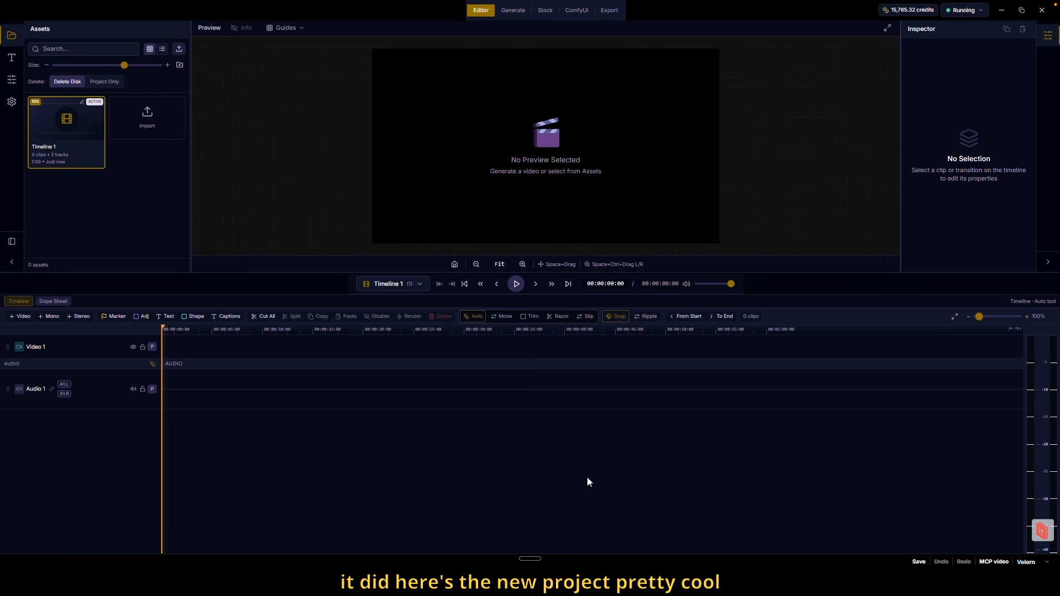
- Ask Codex for a 30-second America's 250th birthday video of 6 or 7 titled famous locations, using Z image turbo and LTX 2.3 image to video
{"action": "mouse_move", "coordinate": [660, 583]}
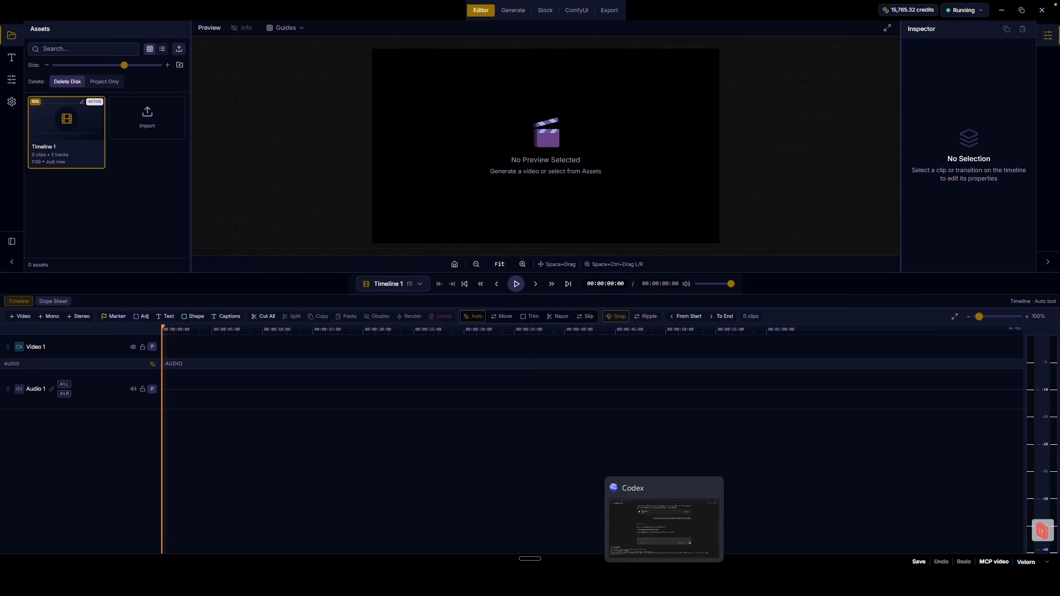
{"action": "left_click", "coordinate": [662, 519]}
{"action": "left_click", "coordinate": [389, 394]}
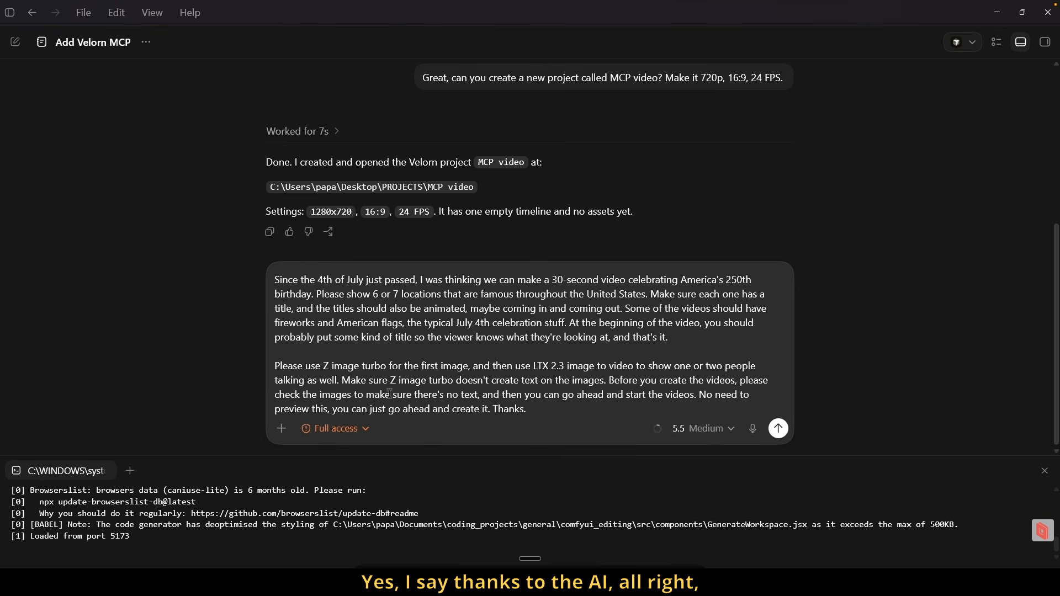
{"action": "left_click", "coordinate": [786, 429]}
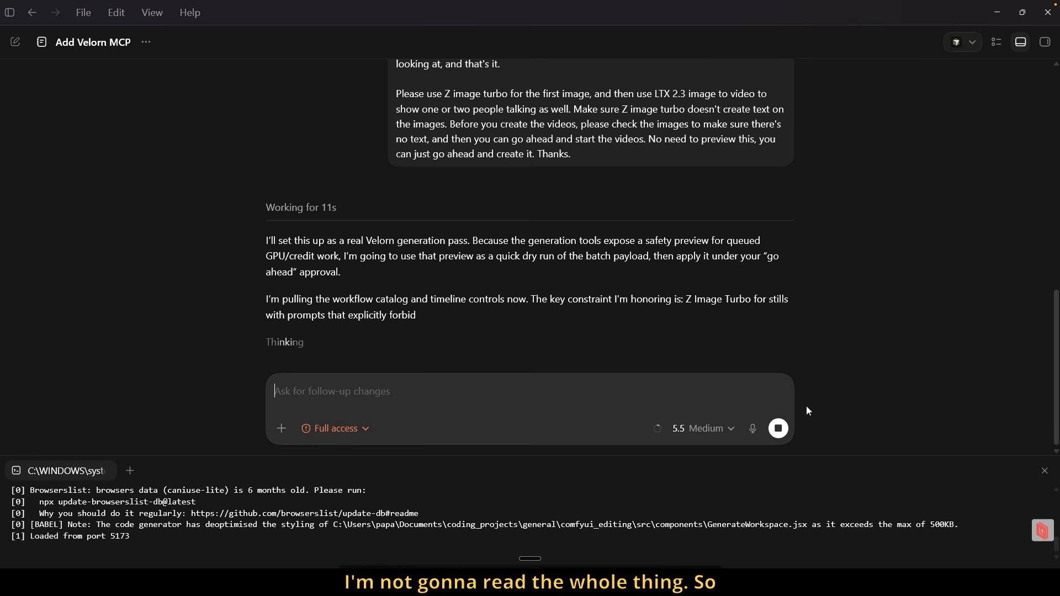
- Switch to Velorn, enlarge the preview area above the timeline, and open the Generate workspace
{"action": "key", "text": "alt+Tab"}
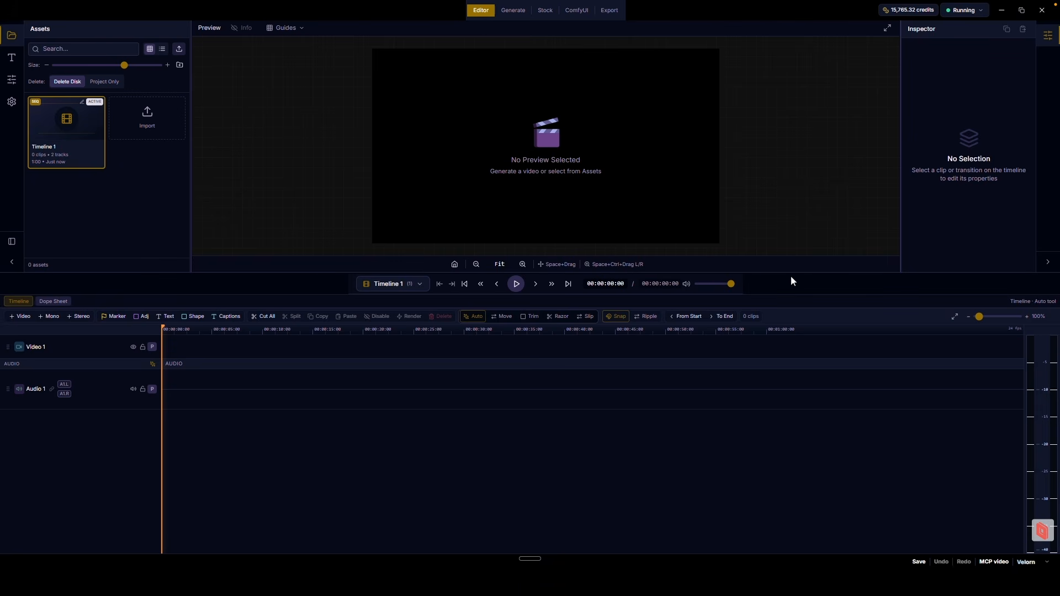
{"action": "left_click_drag", "start_coordinate": [790, 272], "coordinate": [787, 337]}
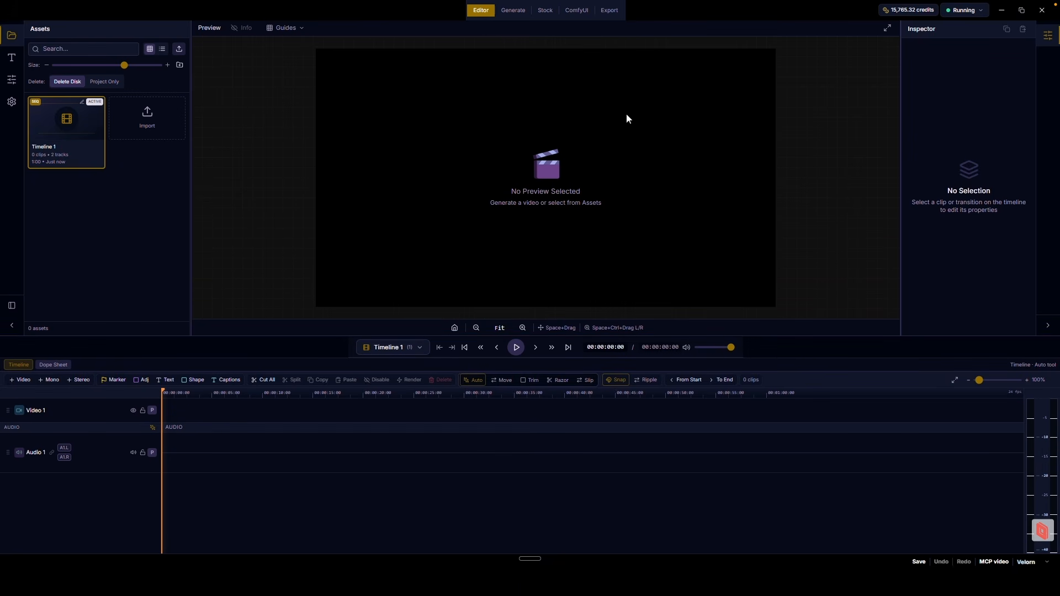
{"action": "left_click", "coordinate": [509, 17]}
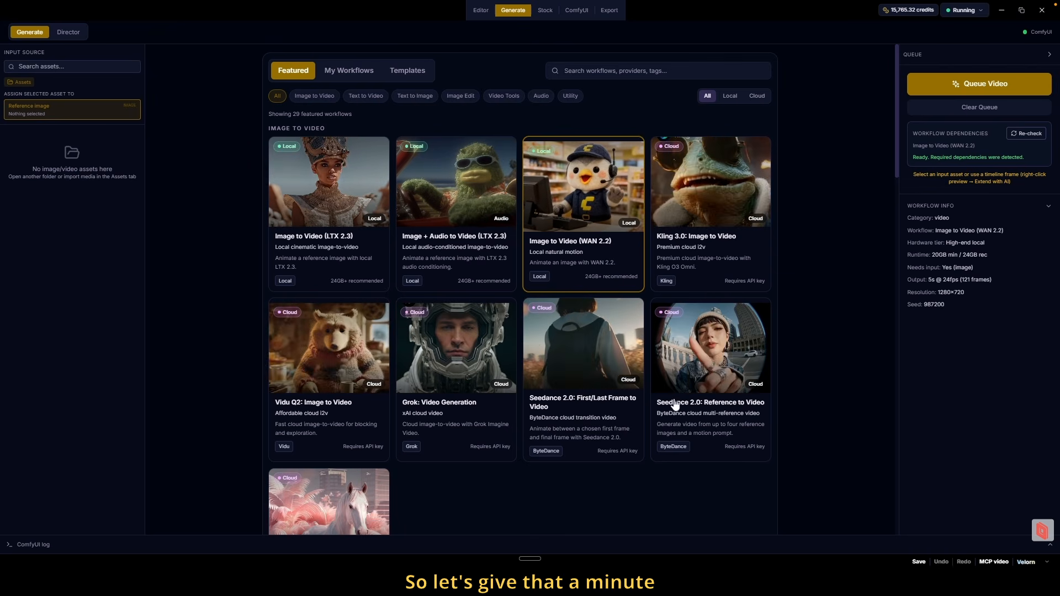
- Check Codex's progress on preparing the Z Image Turbo still images, comparing it with Velorn's Generate workspace
{"action": "left_click", "coordinate": [662, 582]}
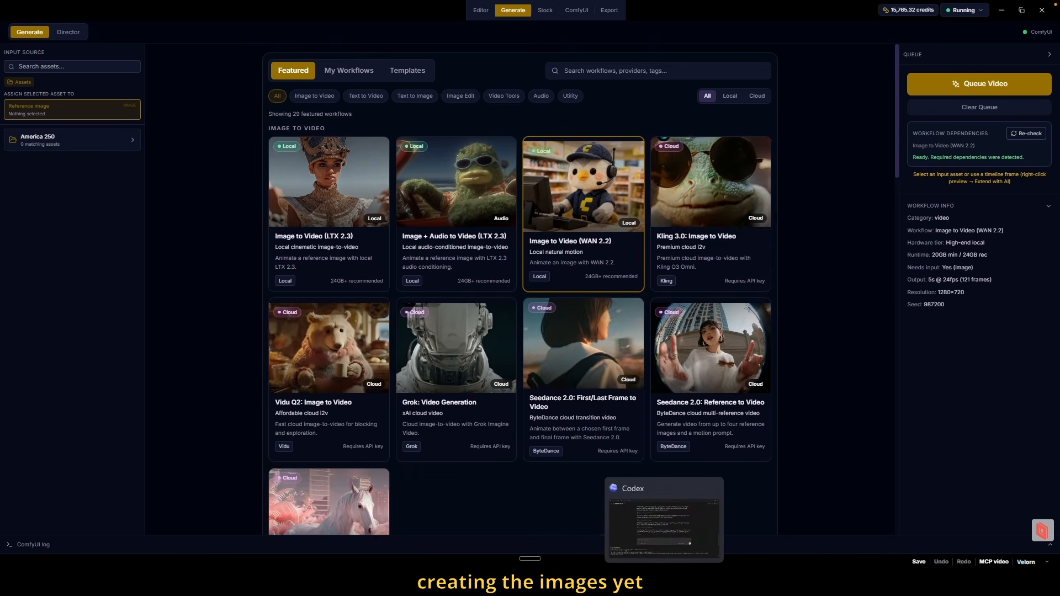
{"action": "left_click", "coordinate": [664, 584]}
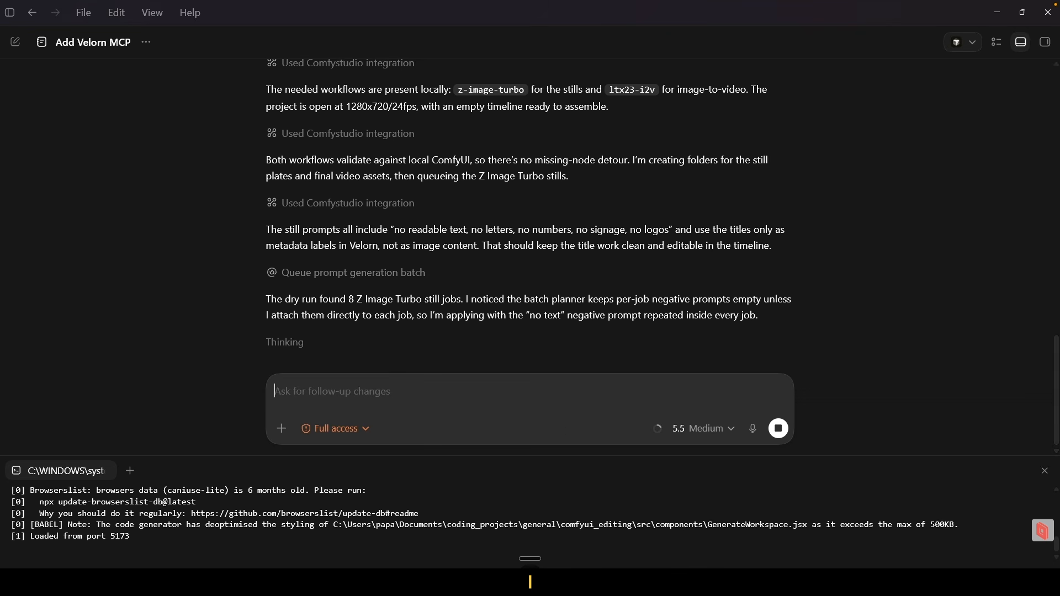
{"action": "left_click", "coordinate": [664, 582]}
{"action": "left_click", "coordinate": [663, 582]}
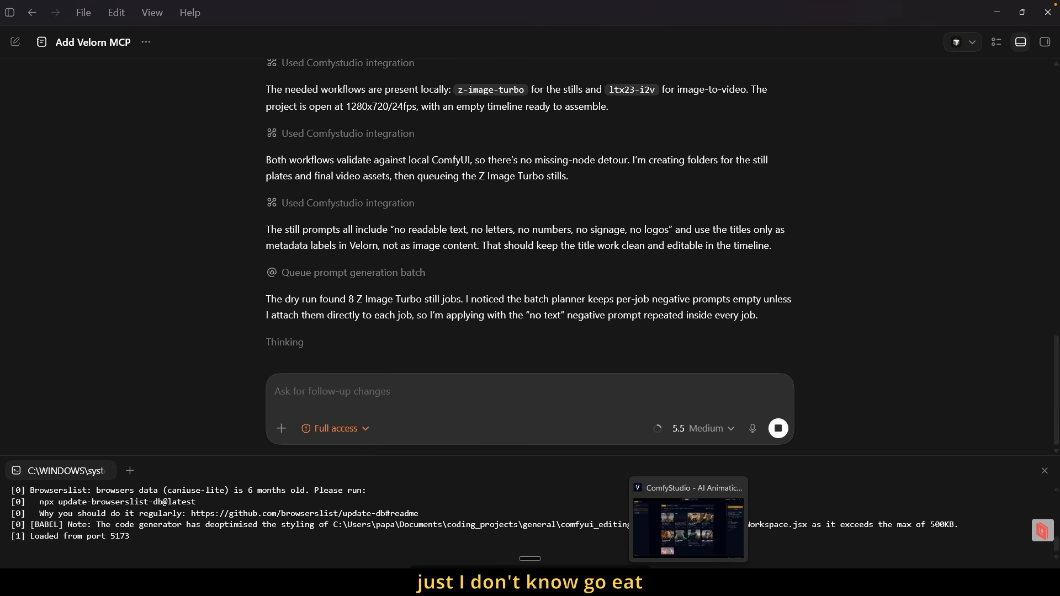
{"action": "left_click", "coordinate": [689, 582]}
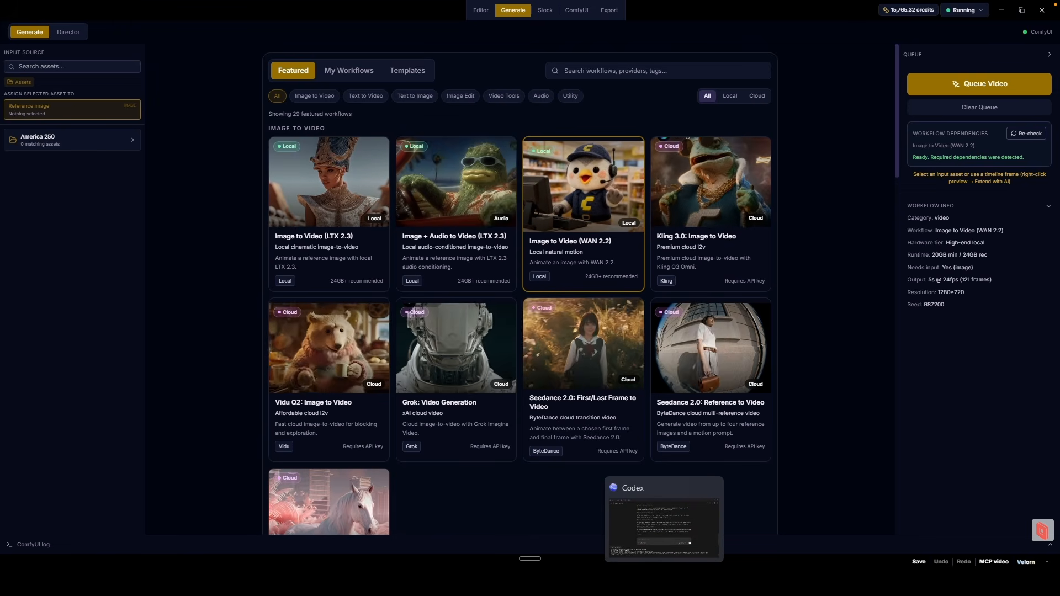
{"action": "left_click", "coordinate": [660, 516]}
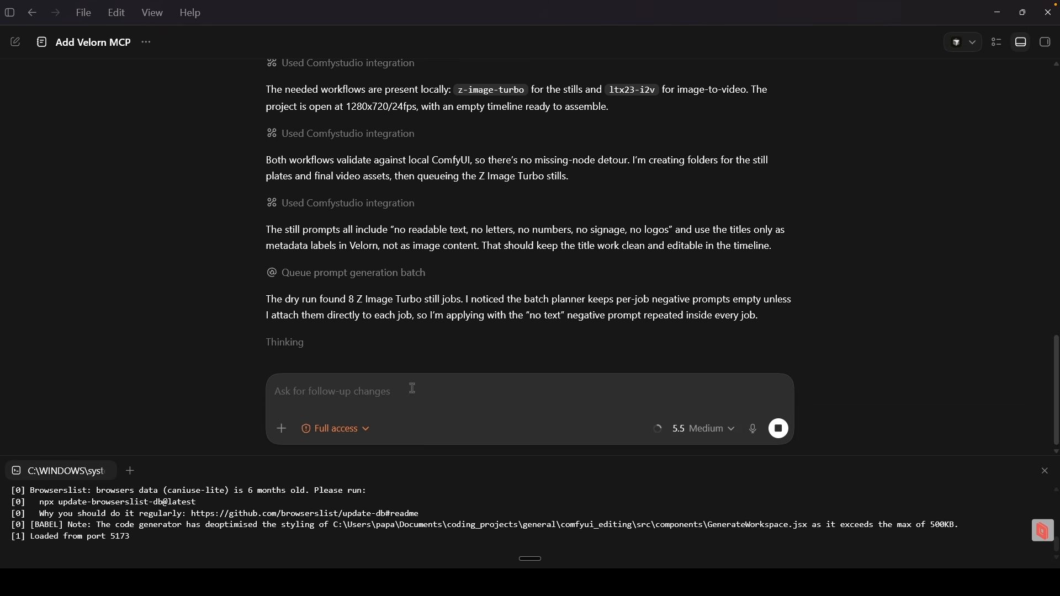
- Switch to Velorn and follow the Z Image Turbo jobs through the generation queue
{"action": "left_click", "coordinate": [670, 579]}
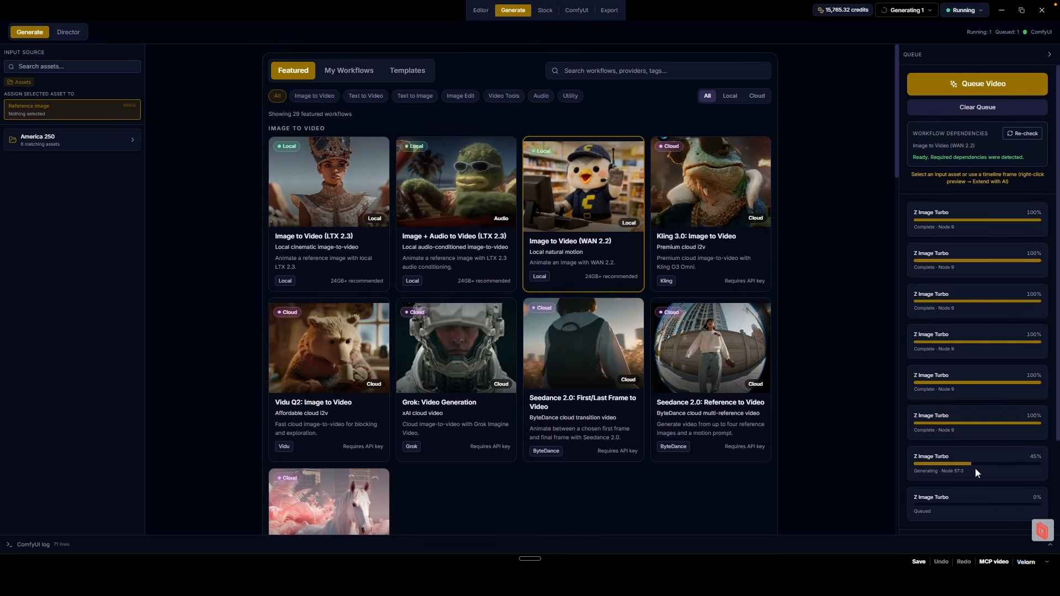
{"action": "scroll", "coordinate": [973, 465], "scroll_direction": "down", "scroll_amount": 1}
{"action": "scroll", "coordinate": [974, 465], "scroll_direction": "down", "scroll_amount": 1}
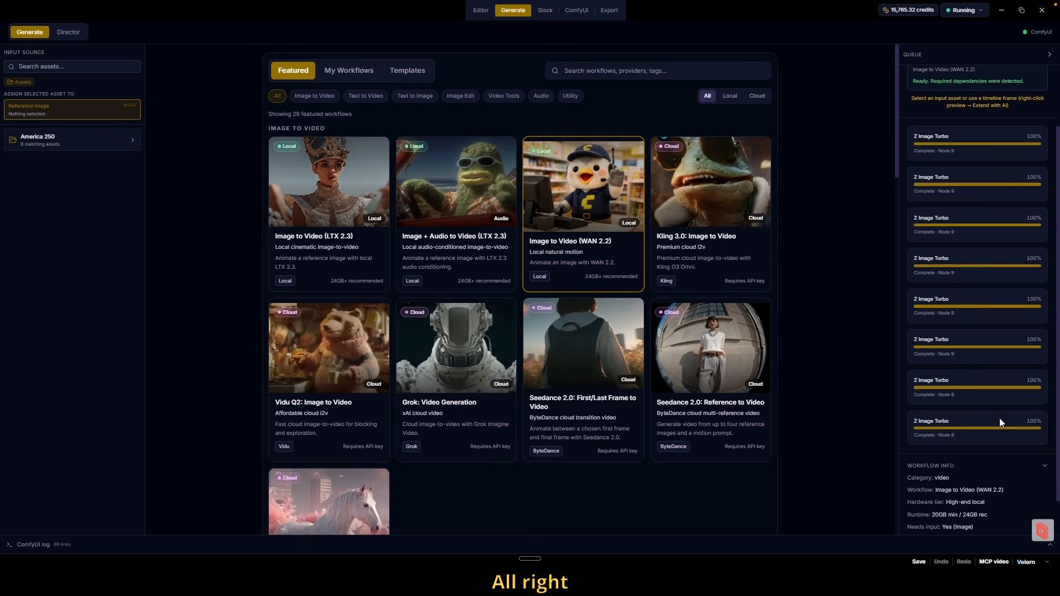
- Examine the generated location stills in Velorn's editor and in the enlarged contact sheet in Codex
{"action": "left_click", "coordinate": [484, 12]}
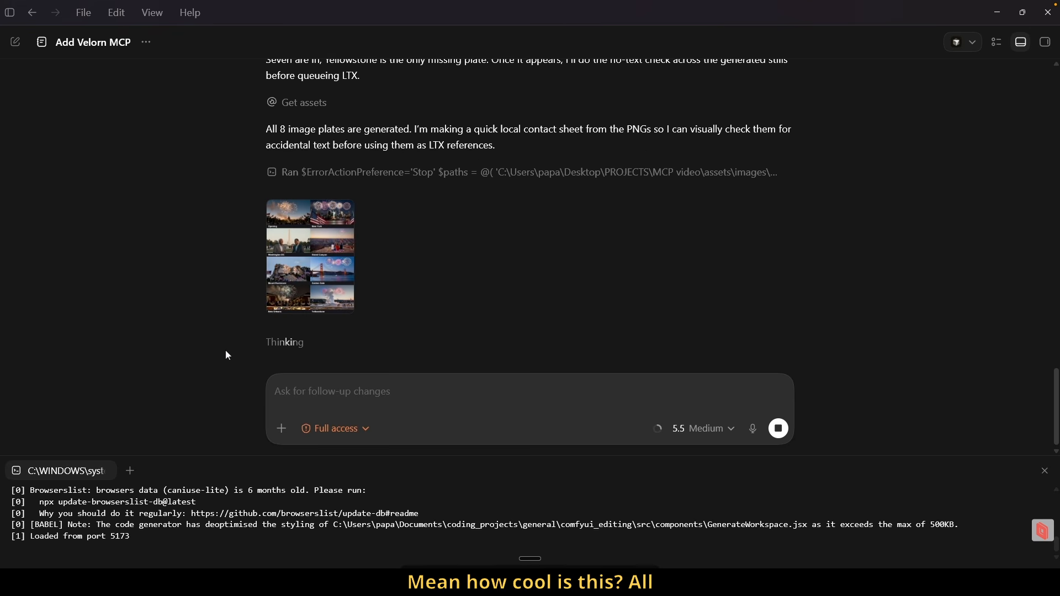
{"action": "left_click", "coordinate": [313, 263]}
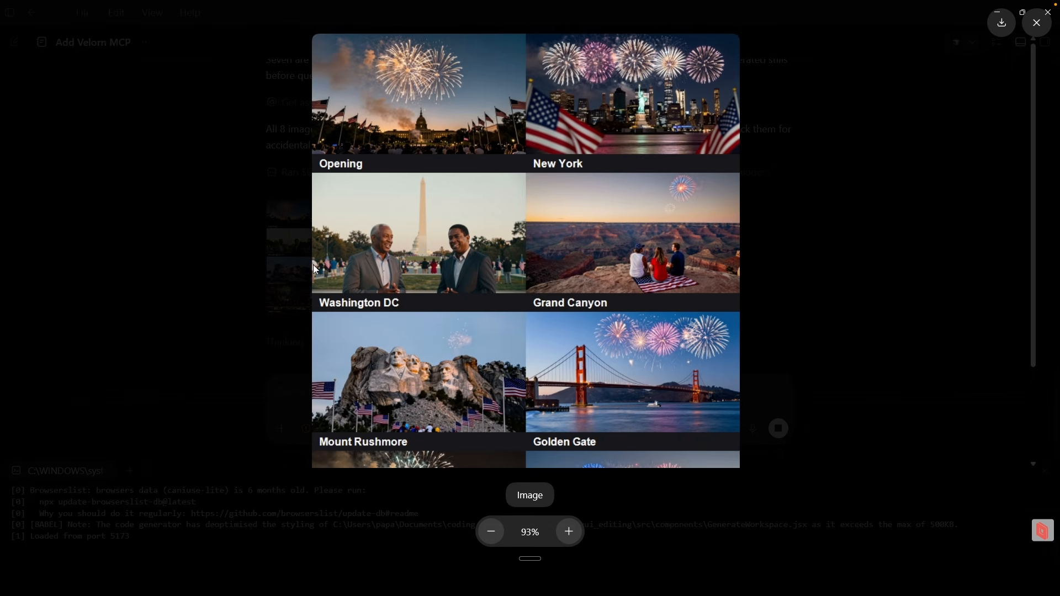
{"action": "scroll", "coordinate": [481, 319], "scroll_direction": "down", "scroll_amount": 2}
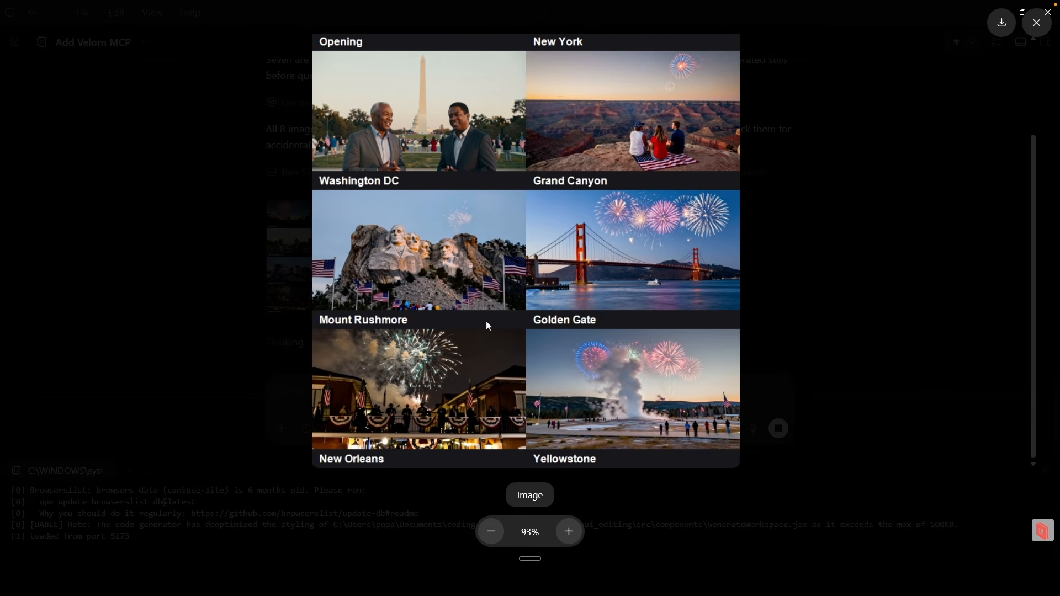
{"action": "key", "text": "Escape"}
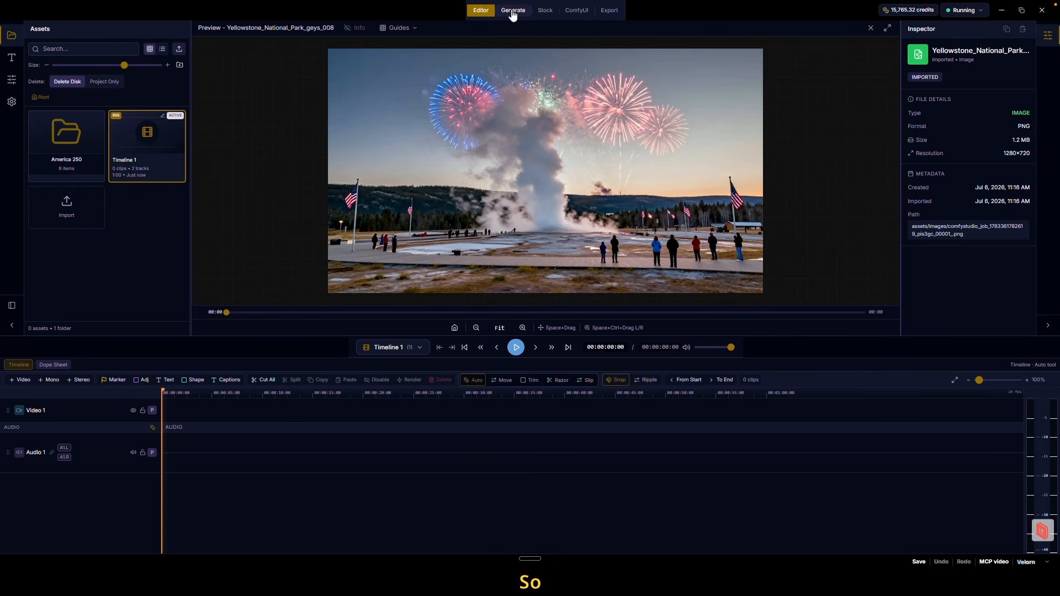
- Check the generation queue for new video jobs, return to the editor, and switch to Codex to check its progress
{"action": "left_click", "coordinate": [513, 12]}
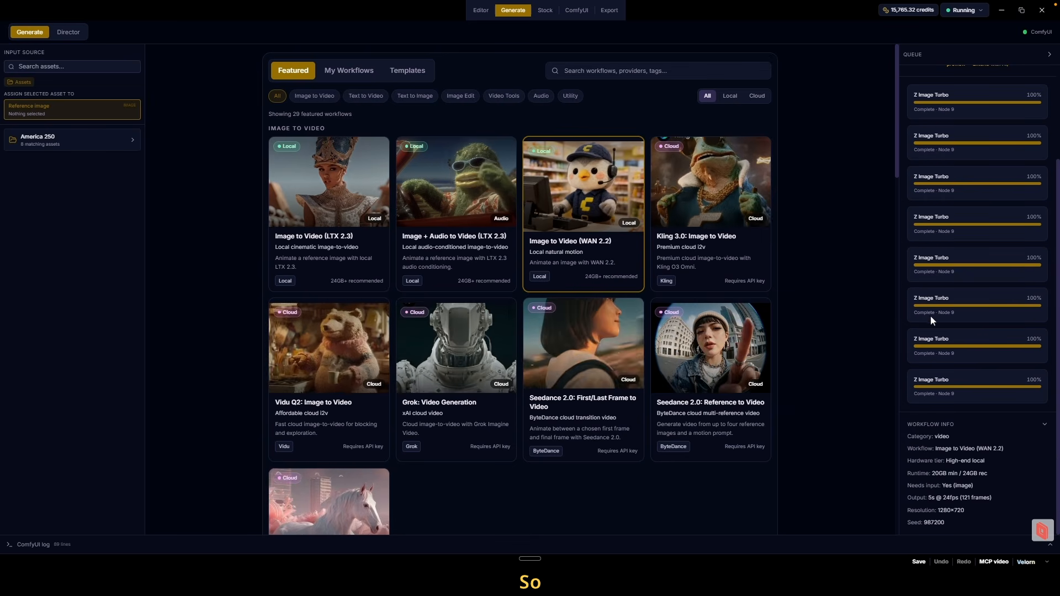
{"action": "left_click", "coordinate": [479, 12]}
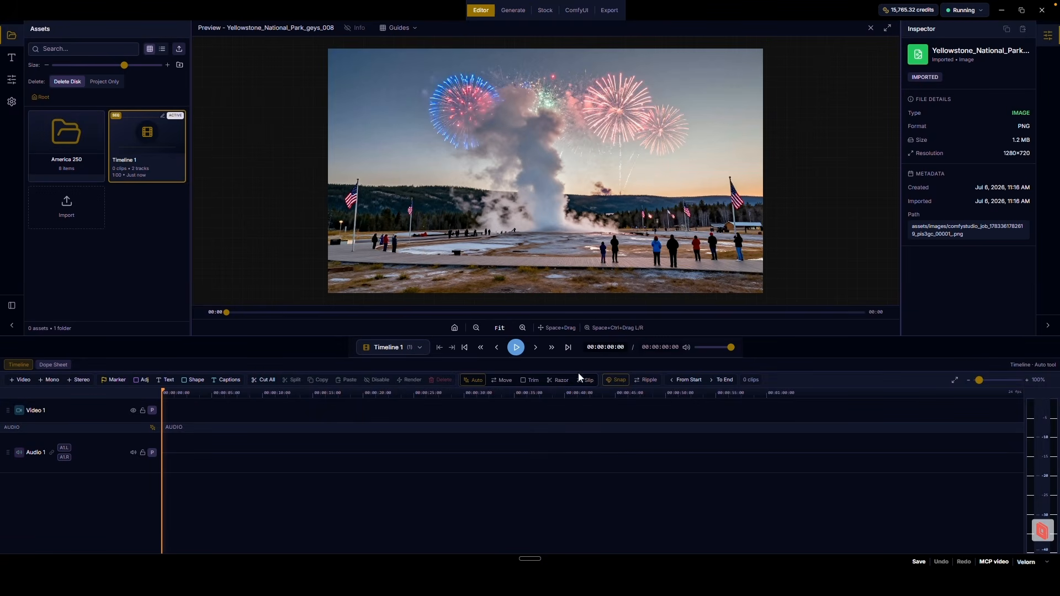
{"action": "left_click", "coordinate": [664, 582]}
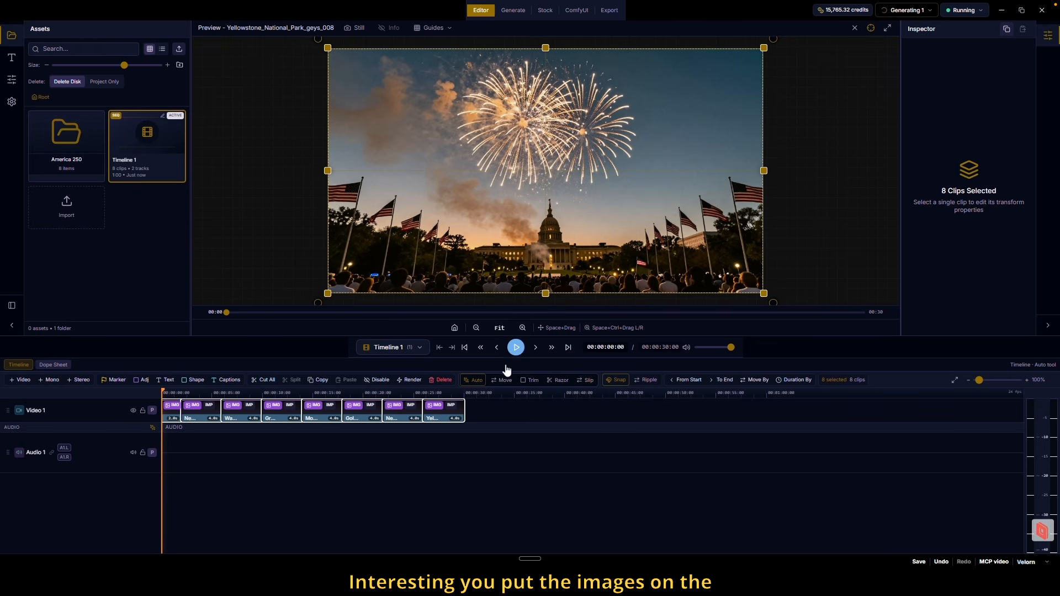
- Preview the still images placed on the timeline by playing the start and scrubbing through to the Yellowstone clip
{"action": "left_click", "coordinate": [516, 347]}
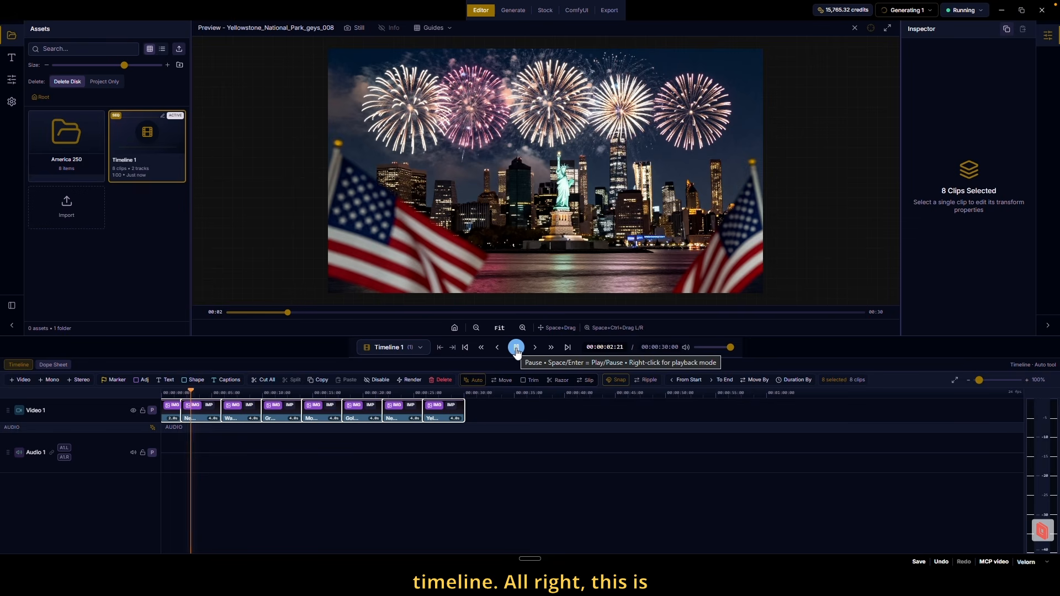
{"action": "left_click", "coordinate": [516, 347]}
{"action": "left_click_drag", "start_coordinate": [220, 393], "coordinate": [436, 390]}
- Check Codex's progress on the LTX video jobs and inspect their entries in Velorn's generation queue
{"action": "key", "text": "alt+Tab"}
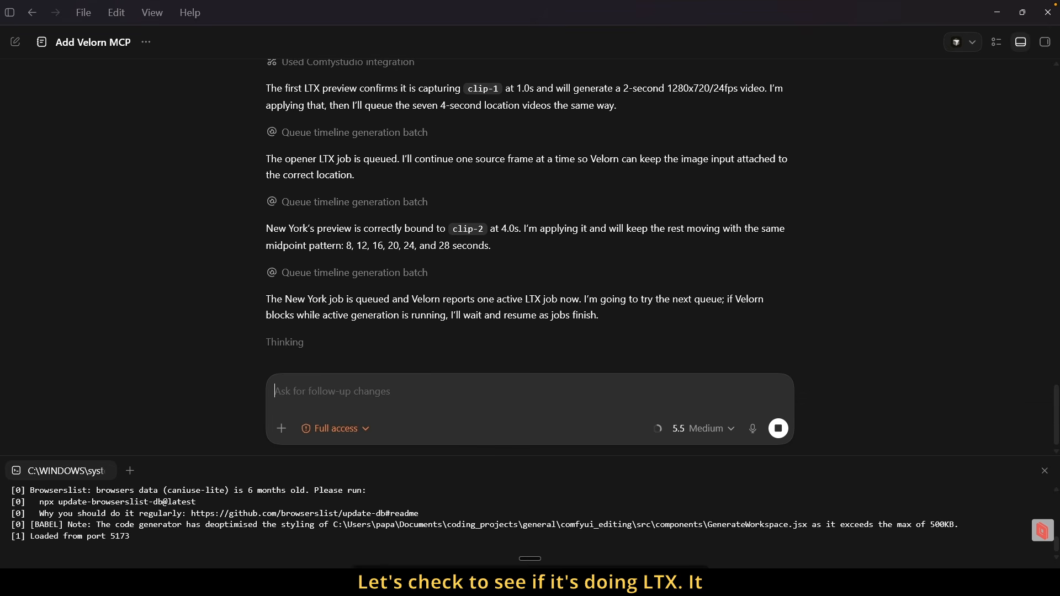
{"action": "key", "text": "alt+Tab"}
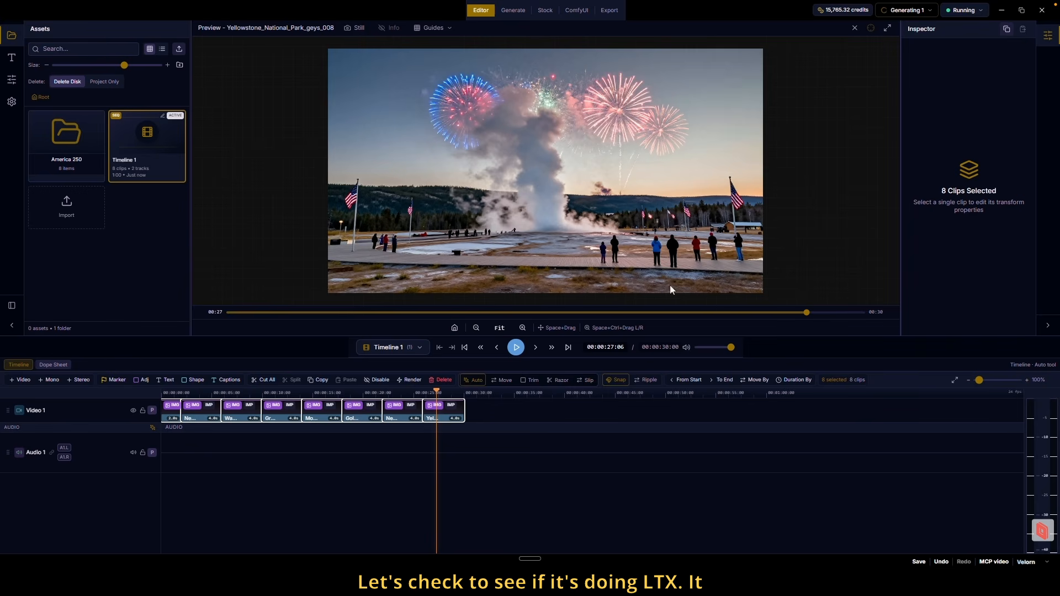
{"action": "left_click", "coordinate": [908, 11]}
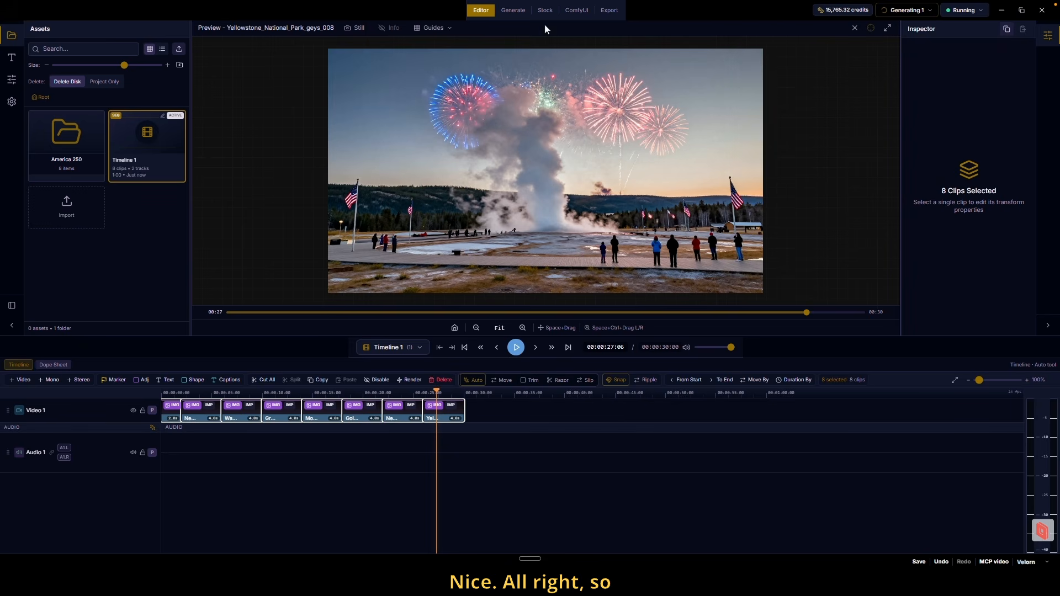
{"action": "left_click", "coordinate": [512, 10]}
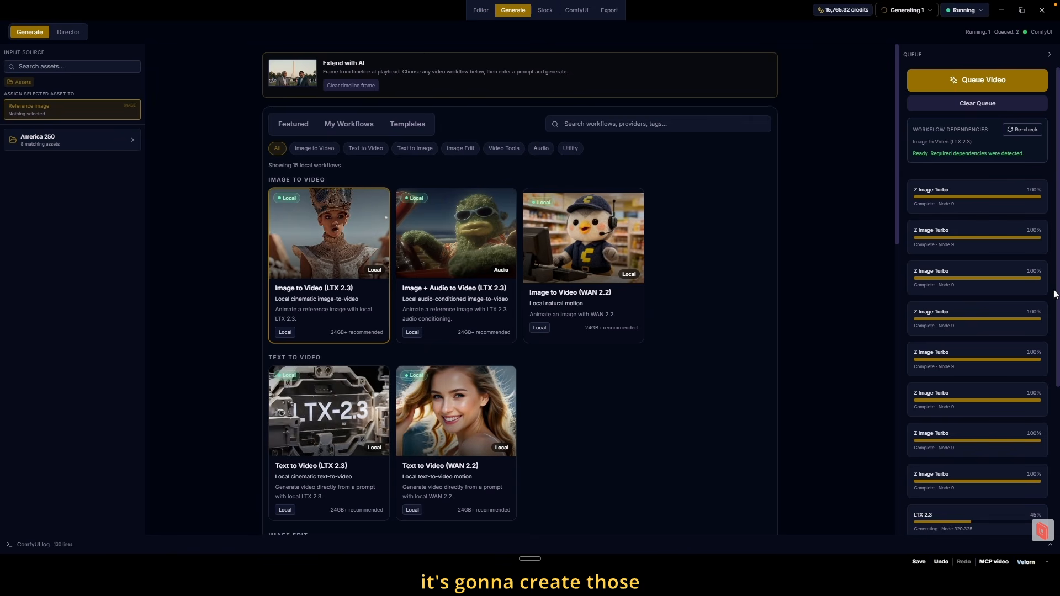
{"action": "scroll", "coordinate": [1043, 418], "scroll_direction": "down", "scroll_amount": 3}
{"action": "scroll", "coordinate": [1042, 430], "scroll_direction": "down", "scroll_amount": 2}
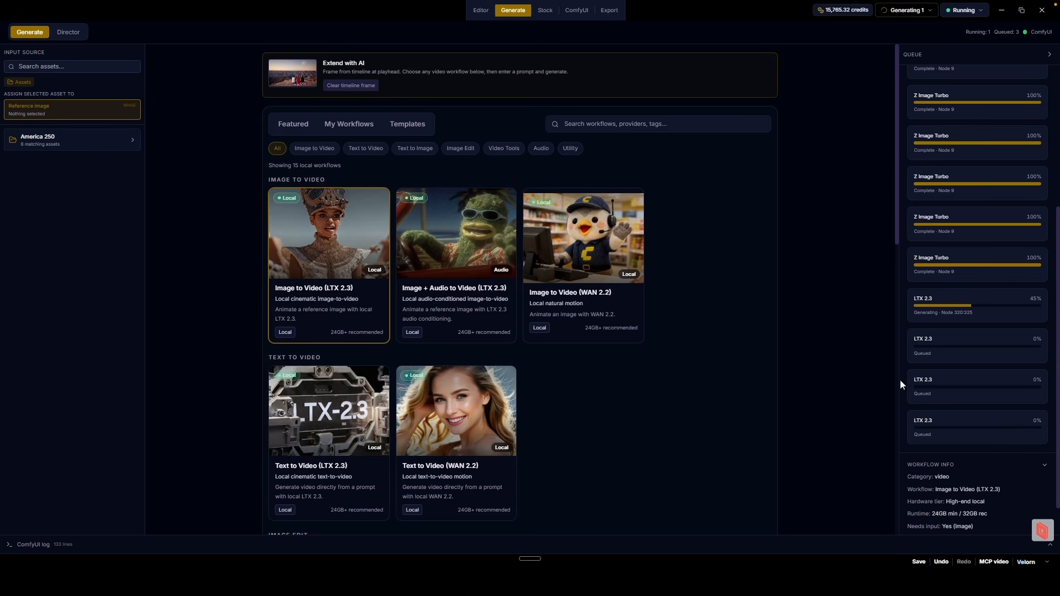
{"action": "mouse_move", "coordinate": [664, 583]}
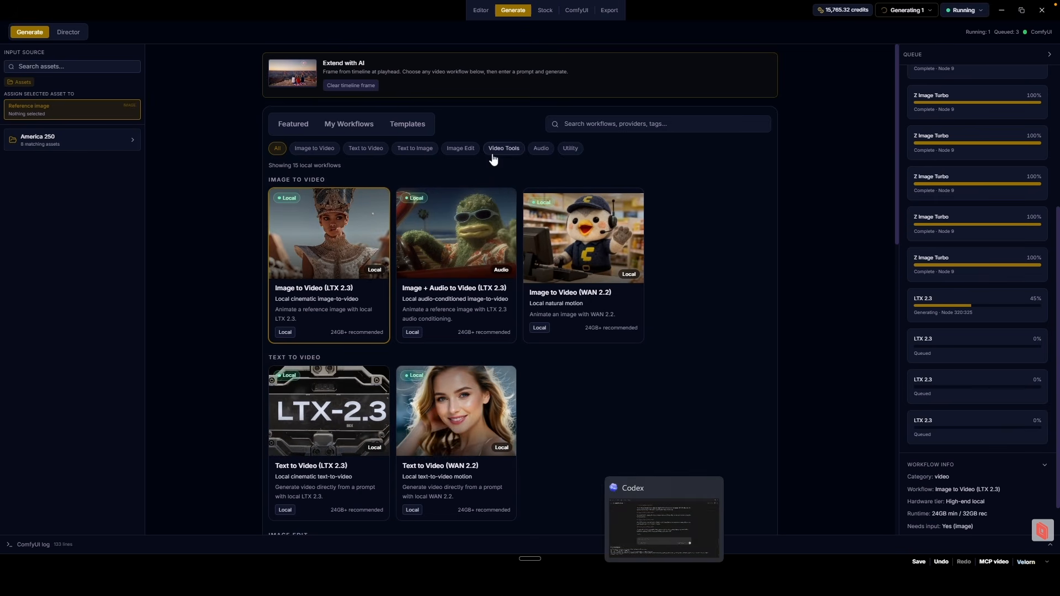
- Check Codex's progress on queuing the remaining location videos and inspect the LTX 2.3 entries in Velorn's generation queue
{"action": "left_click", "coordinate": [481, 10]}
{"action": "left_click", "coordinate": [664, 583]}
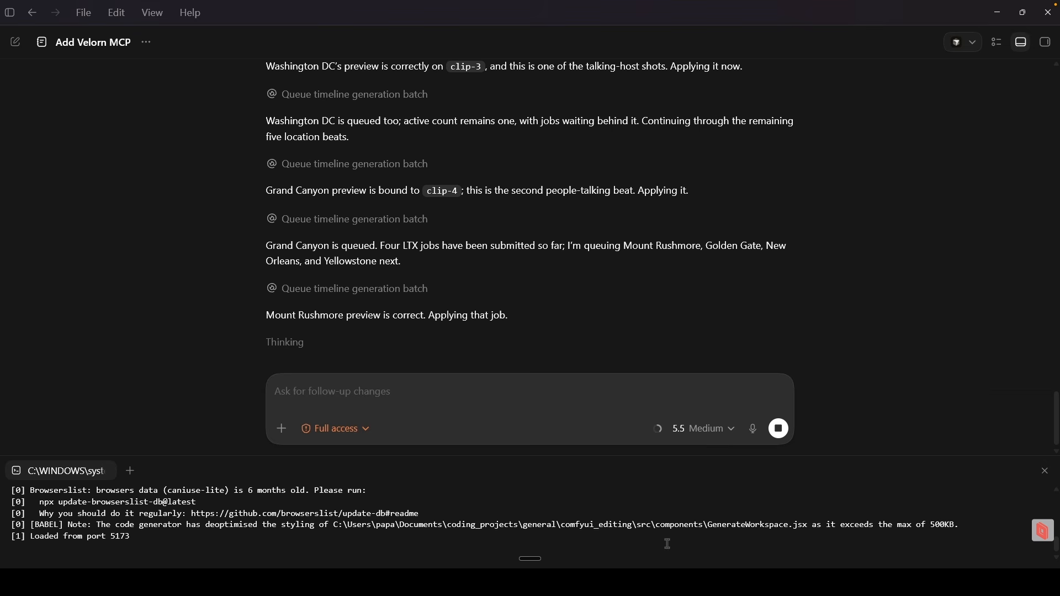
{"action": "mouse_move", "coordinate": [689, 583]}
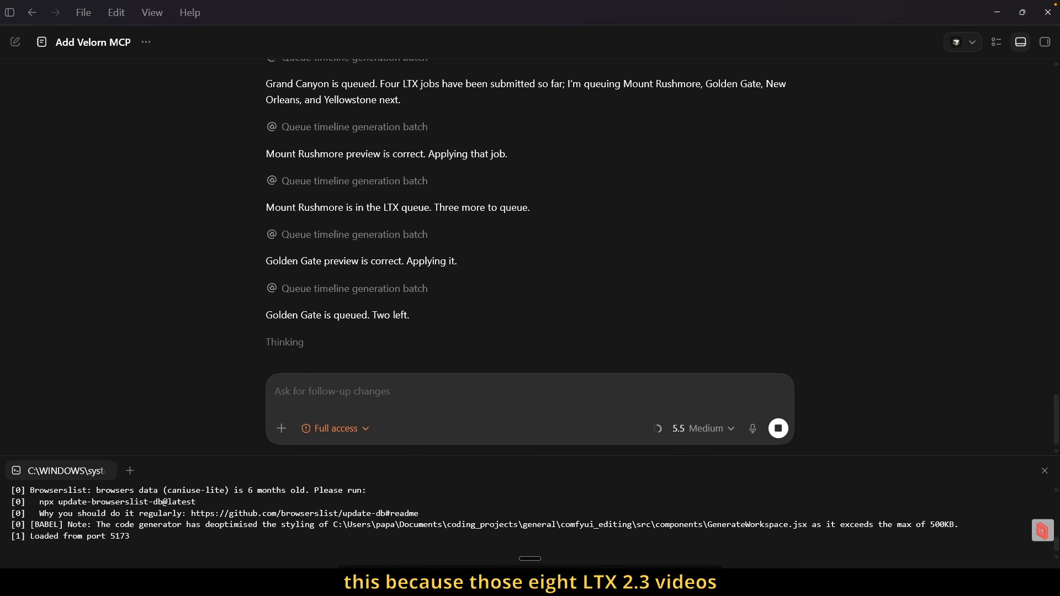
{"action": "mouse_move", "coordinate": [688, 582]}
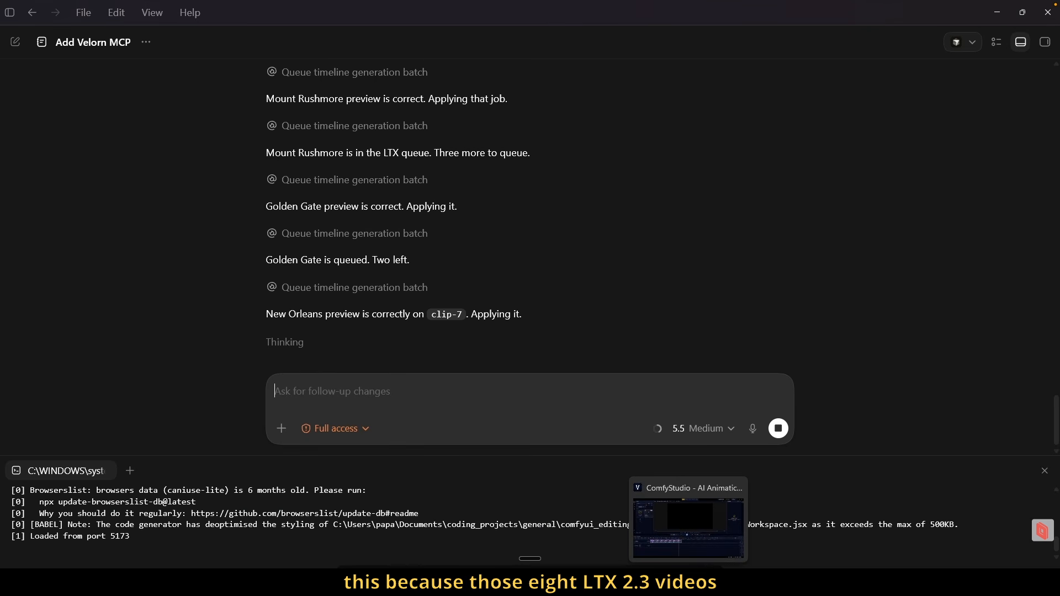
{"action": "left_click", "coordinate": [670, 551]}
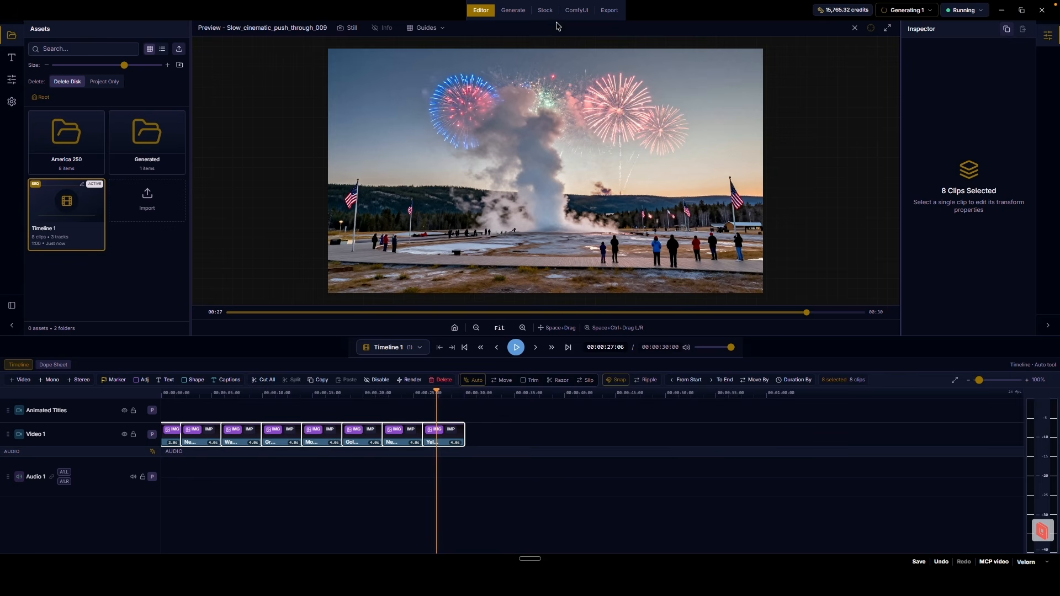
{"action": "left_click", "coordinate": [513, 10]}
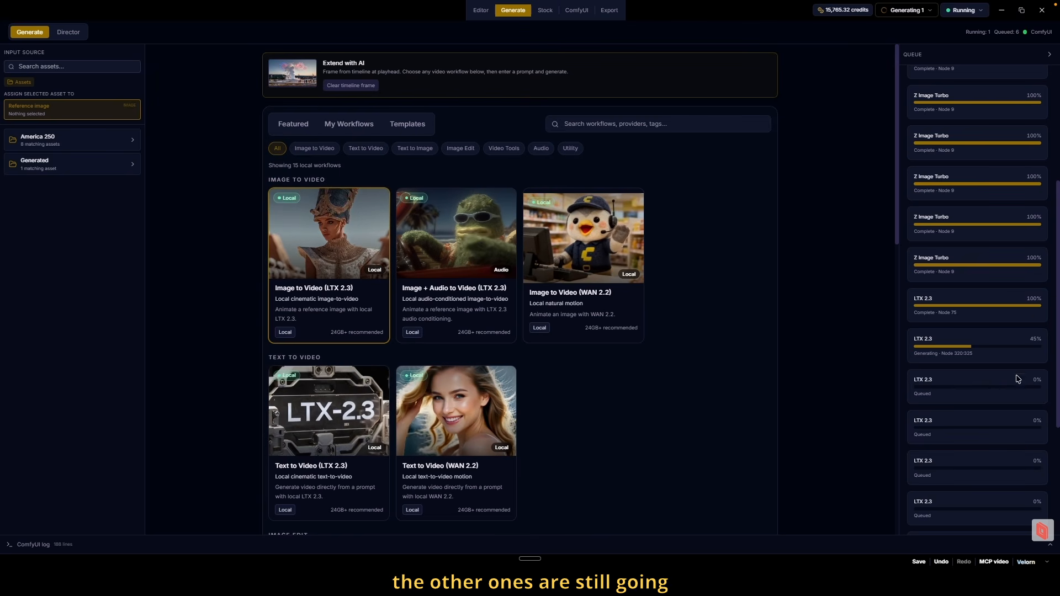
{"action": "mouse_move", "coordinate": [1058, 360]}
{"action": "left_mouse_down"}
{"action": "mouse_move", "coordinate": [1058, 463]}
{"action": "mouse_move", "coordinate": [1058, 244]}
{"action": "mouse_move", "coordinate": [1058, 354]}
{"action": "left_mouse_up"}
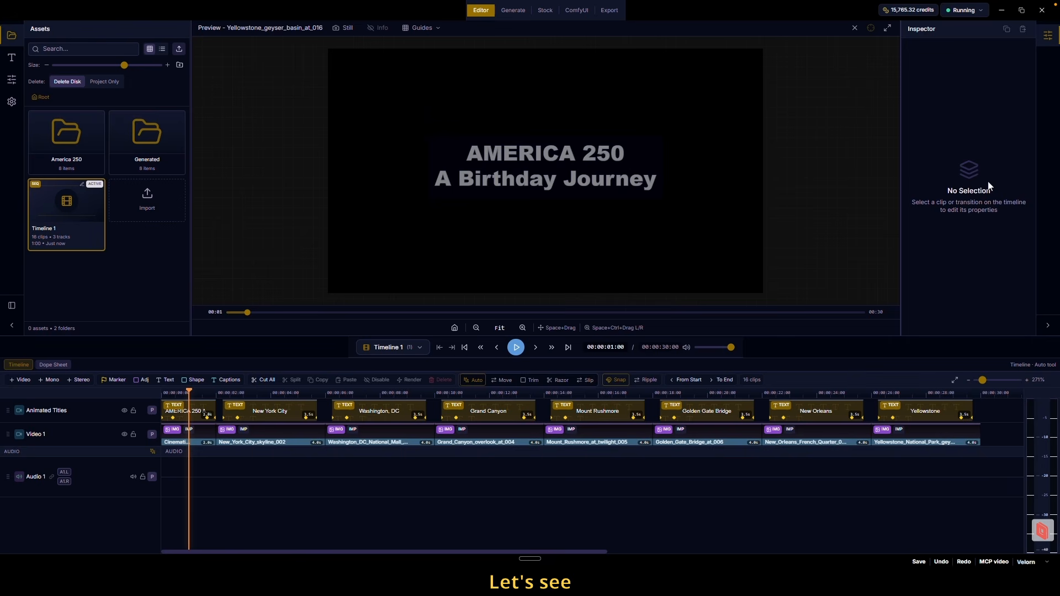
- Check the LTX 2.3 jobs in the queue and compare the editor timeline with Codex's report on replacing the stills
{"action": "left_click", "coordinate": [511, 11]}
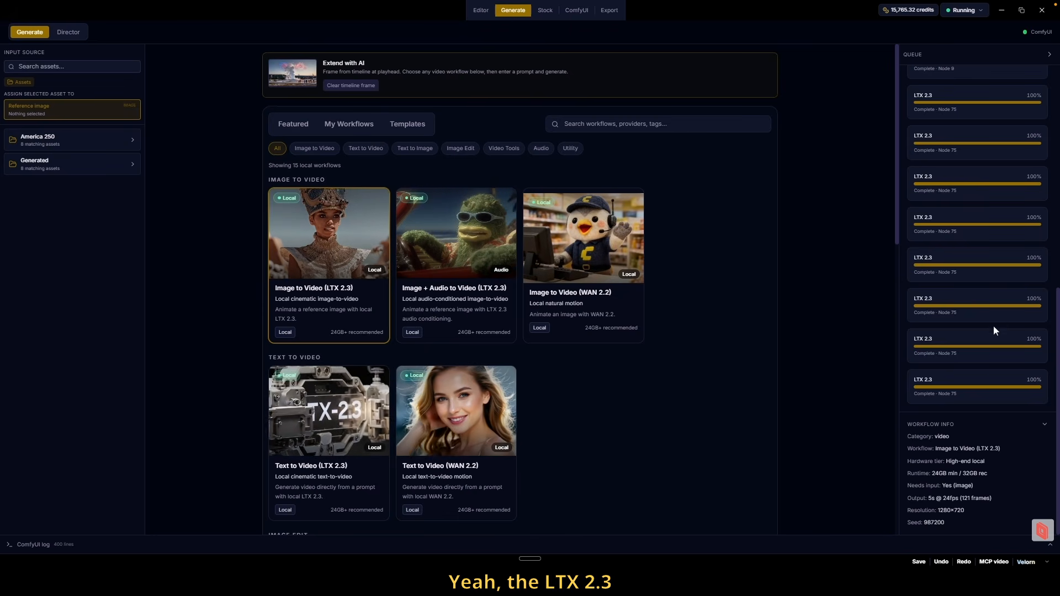
{"action": "left_click", "coordinate": [481, 12]}
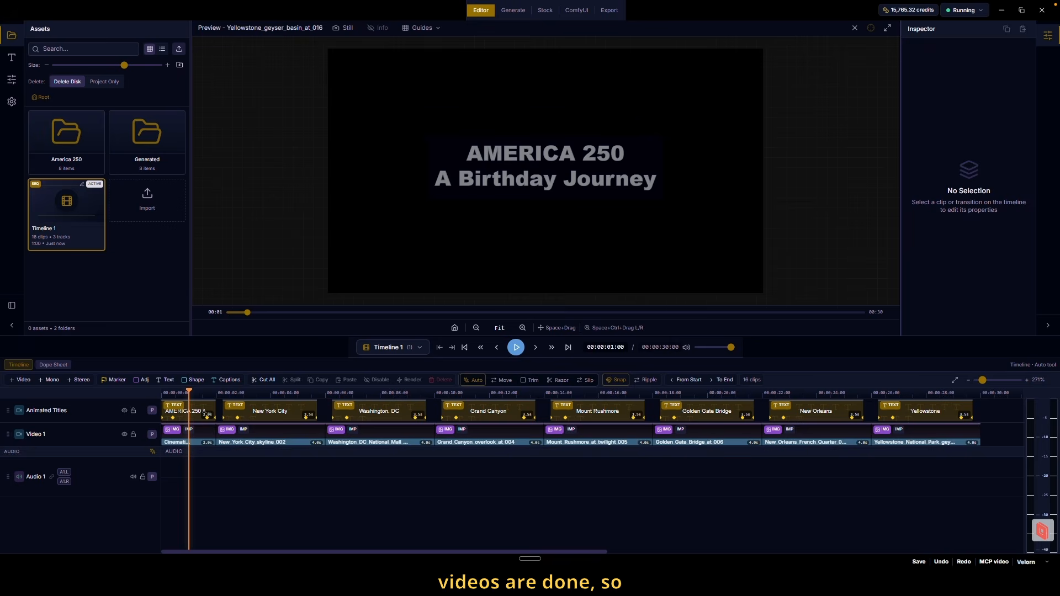
{"action": "key", "text": "alt+Tab"}
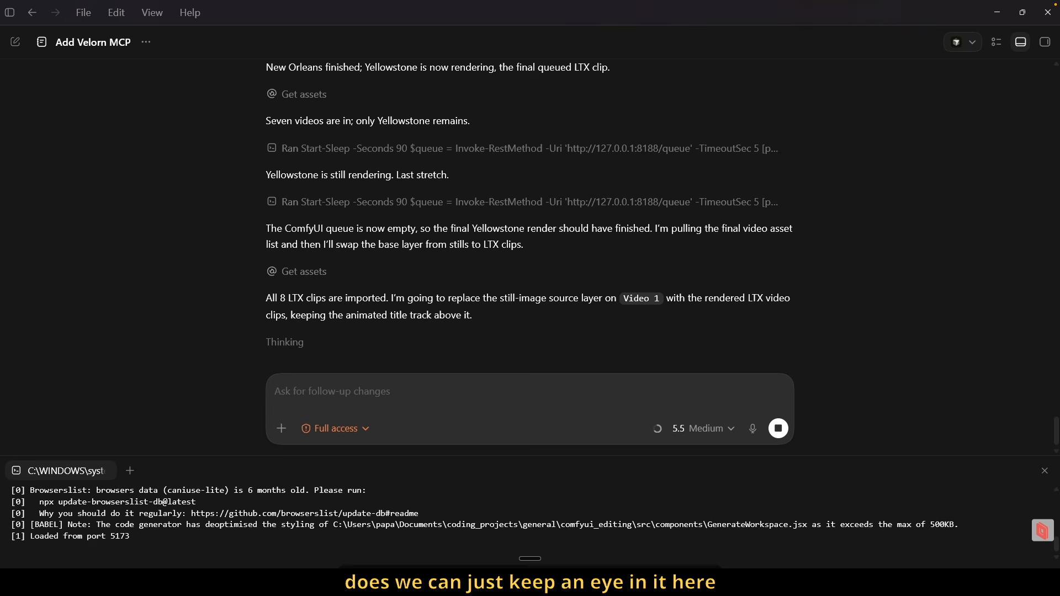
{"action": "key", "text": "alt+Tab"}
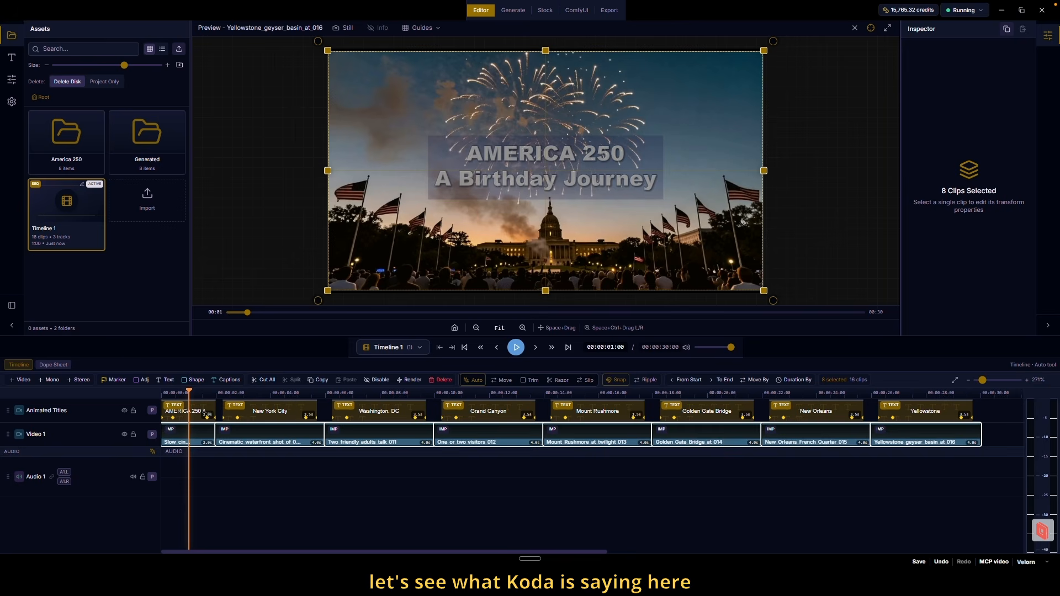
{"action": "key", "text": "alt+Tab"}
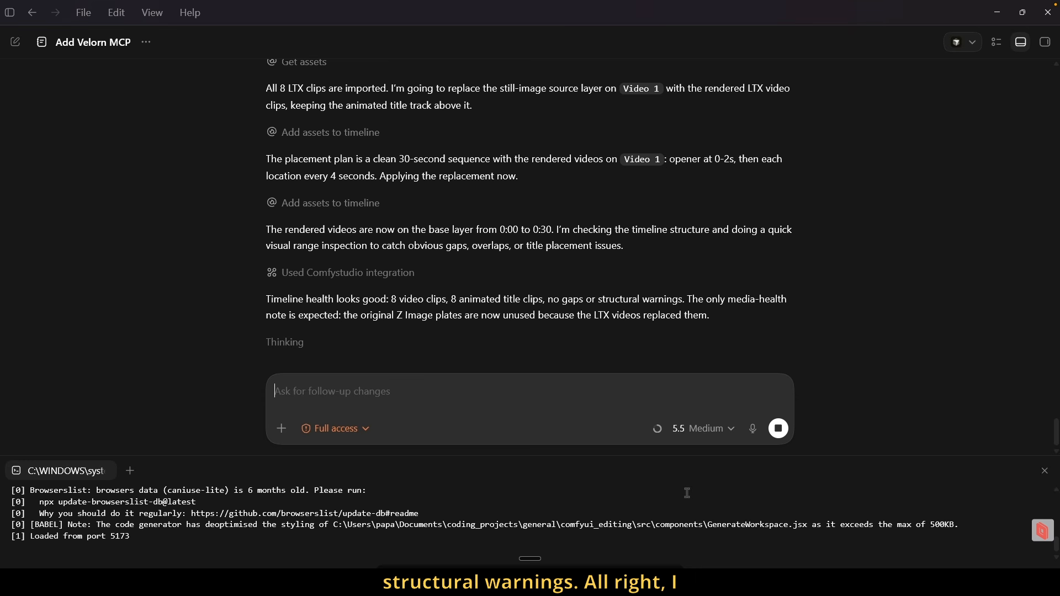
- Switch between Velorn's timeline and Codex to follow its review of the assembled sequence
{"action": "left_click", "coordinate": [688, 583]}
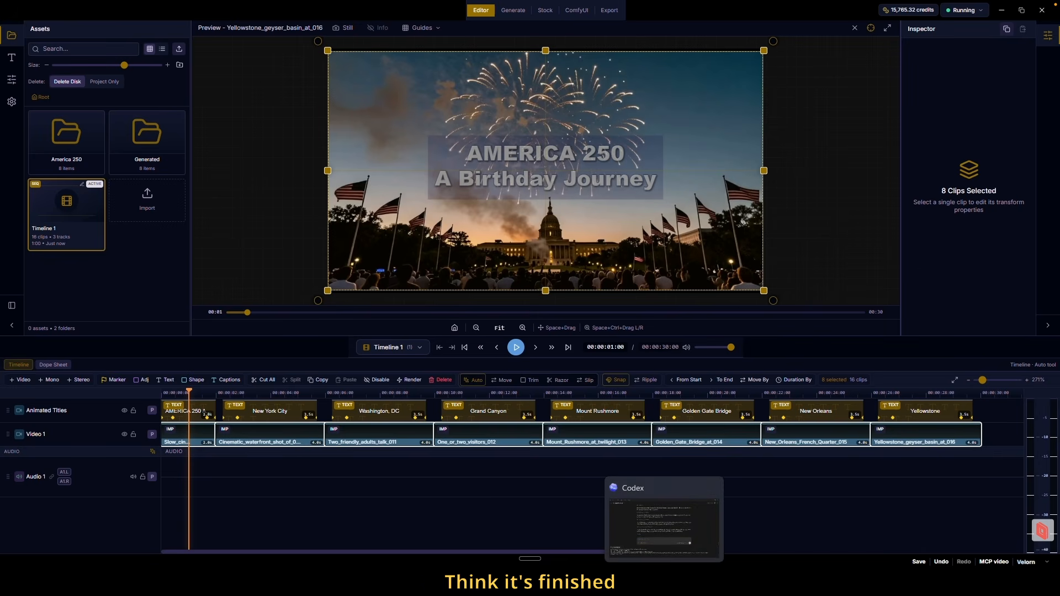
{"action": "left_click", "coordinate": [689, 583]}
{"action": "left_click", "coordinate": [688, 583]}
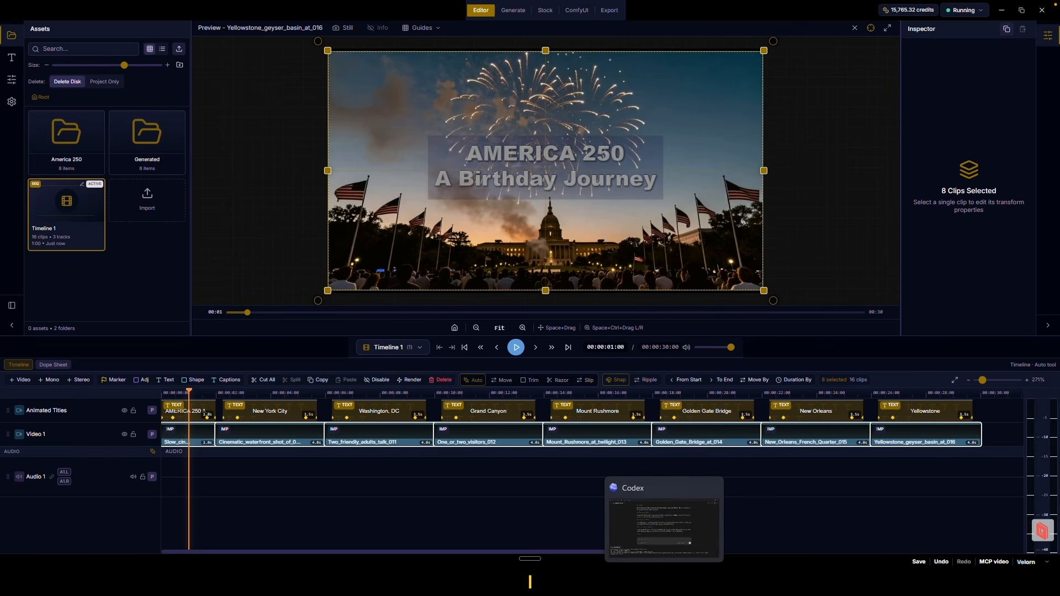
{"action": "left_click", "coordinate": [664, 583]}
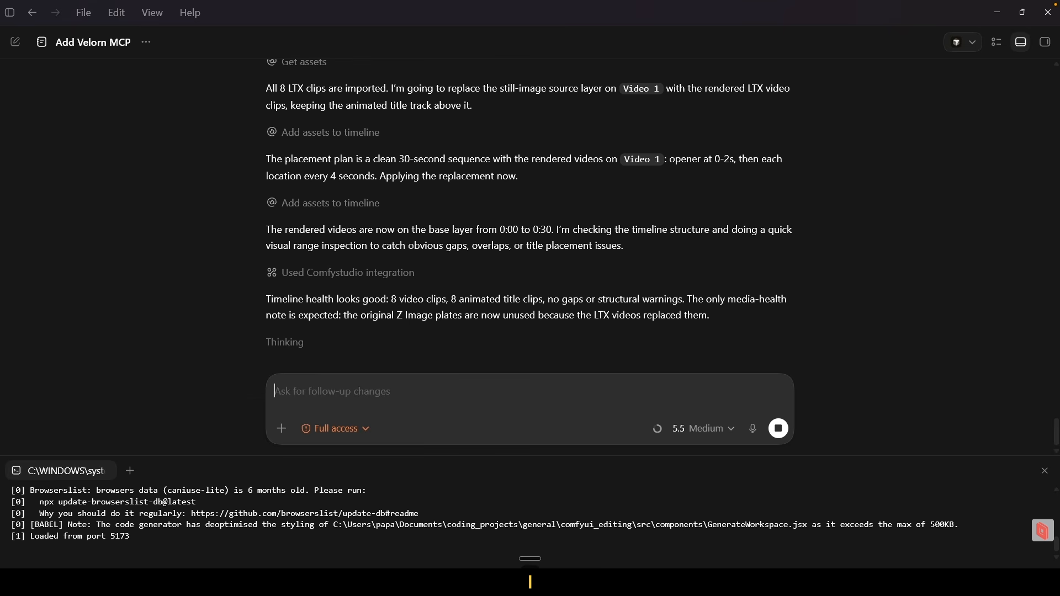
{"action": "mouse_move", "coordinate": [688, 583]}
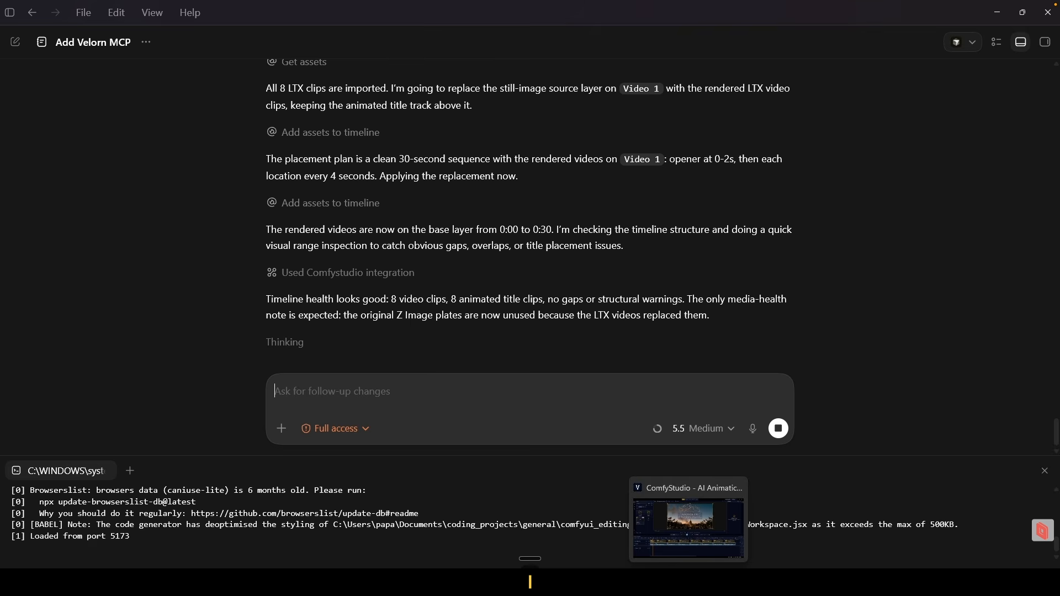
{"action": "left_click", "coordinate": [689, 527]}
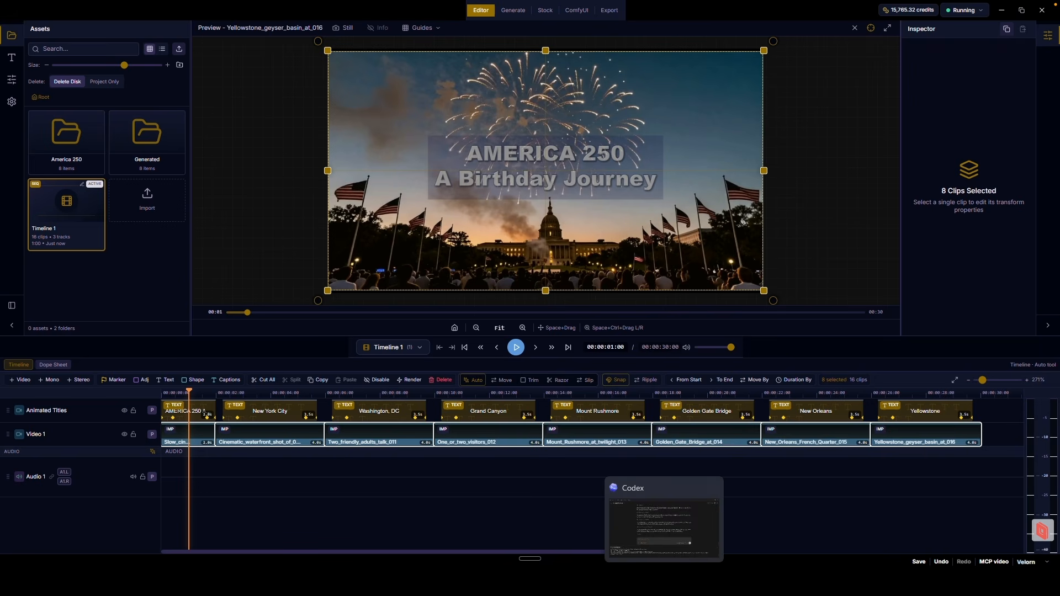
{"action": "left_click", "coordinate": [664, 582]}
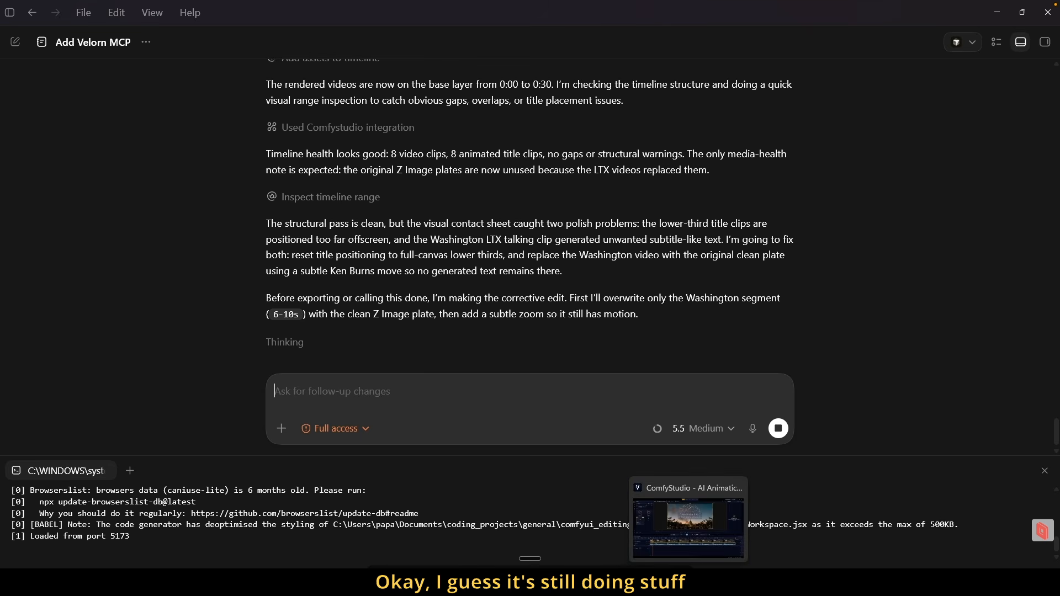
- Follow Codex's fix of the Washington segment and scrub Velorn's timeline to 00:00:07:18 to preview the replaced clip
{"action": "left_click", "coordinate": [689, 523]}
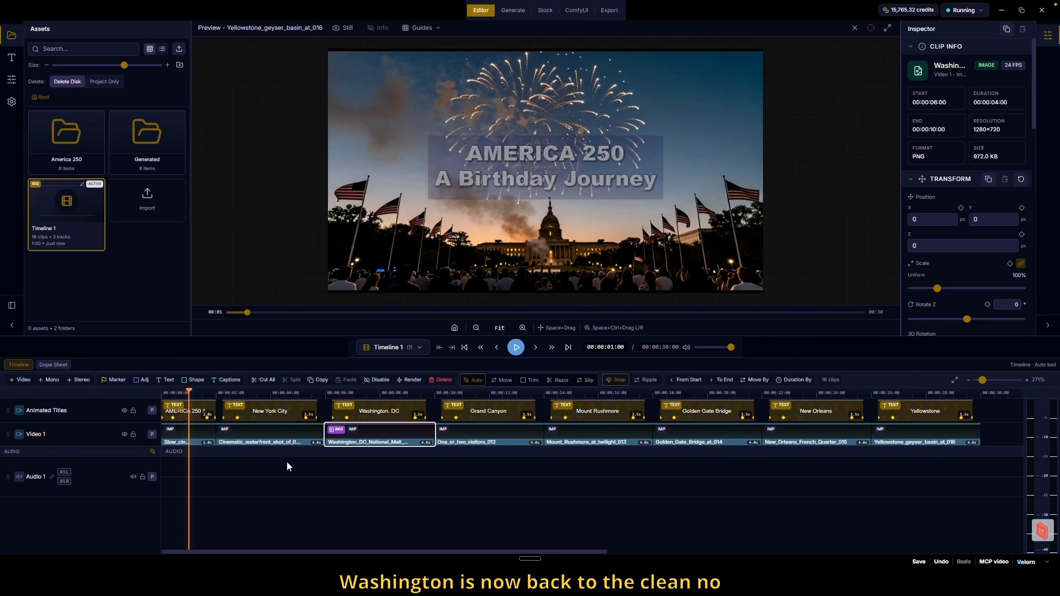
{"action": "key", "text": "alt+Tab"}
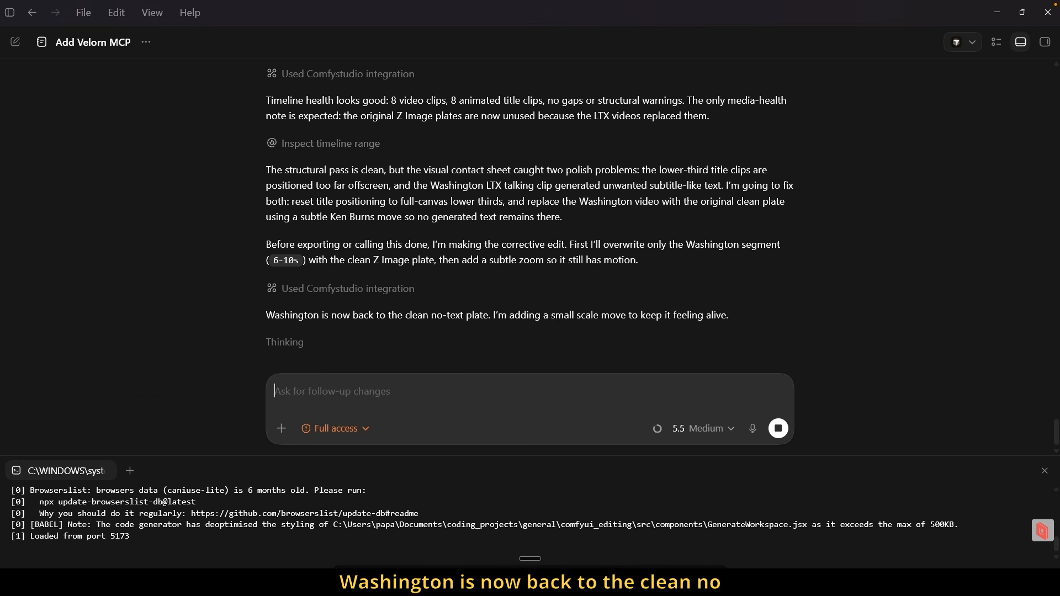
{"action": "mouse_move", "coordinate": [689, 582]}
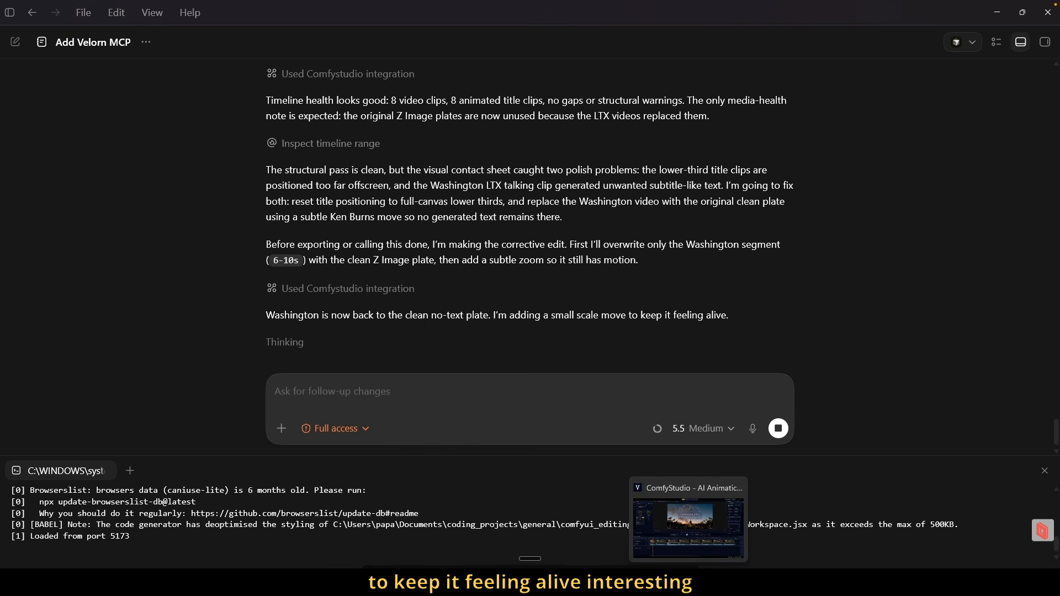
{"action": "left_click", "coordinate": [688, 583]}
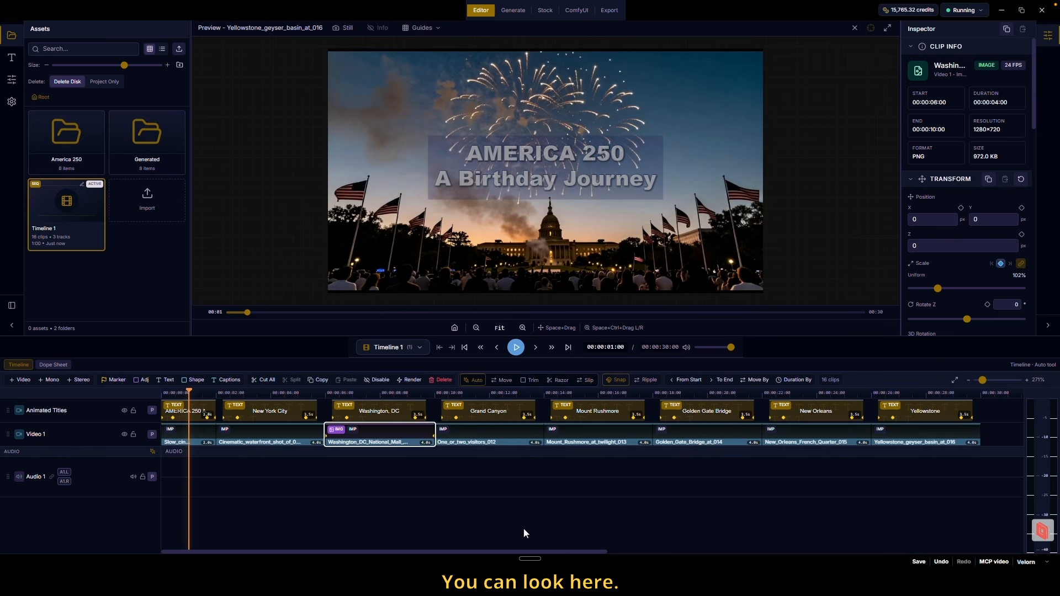
{"action": "left_click_drag", "start_coordinate": [323, 389], "coordinate": [374, 392]}
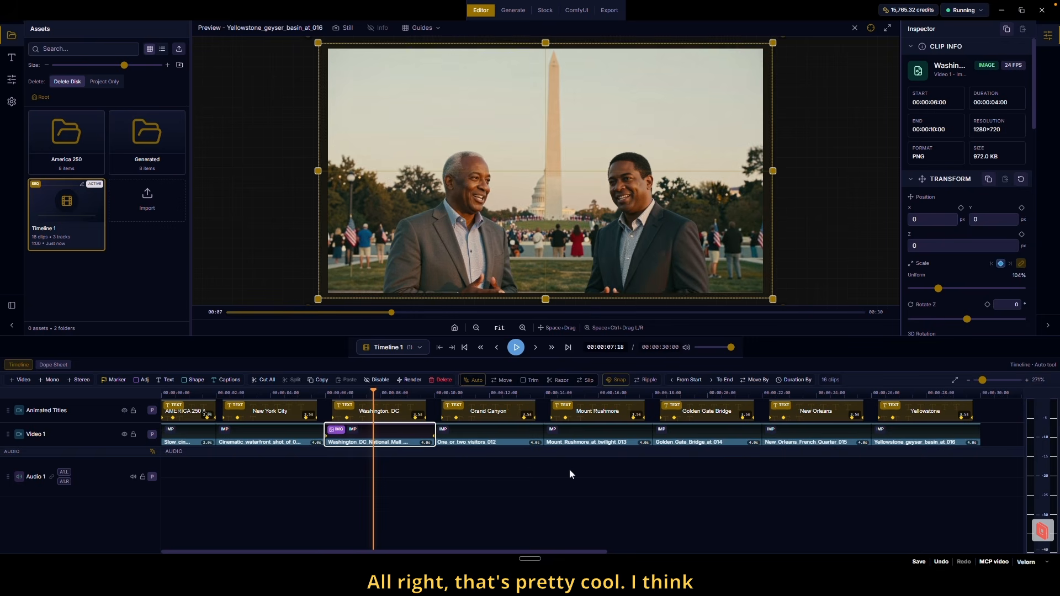
{"action": "left_click", "coordinate": [574, 581]}
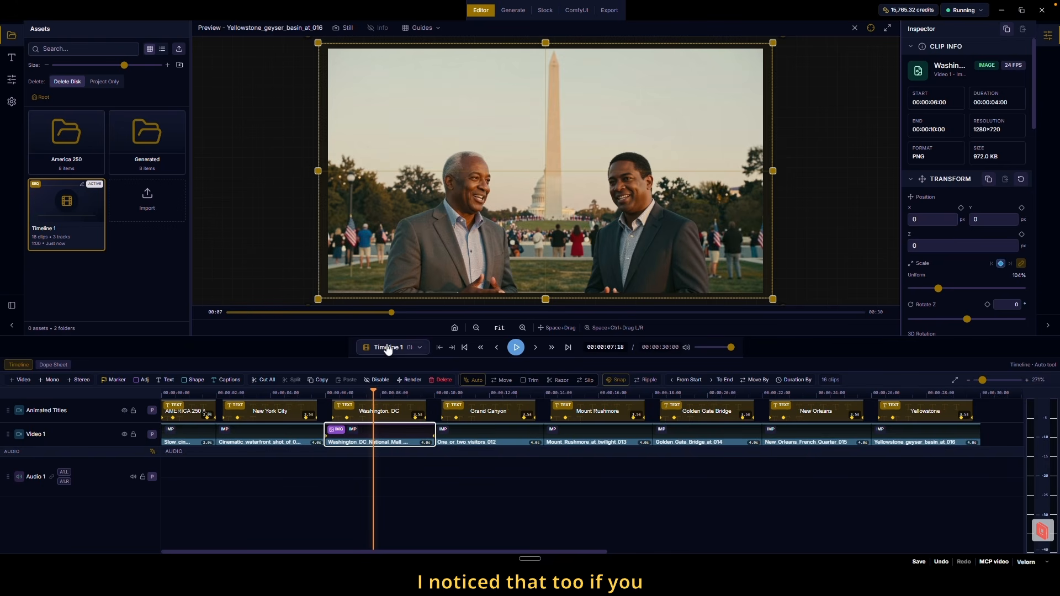
- Select the Washington, DC title and view its bounding box beyond the frame in the preview
{"action": "left_click", "coordinate": [382, 408]}
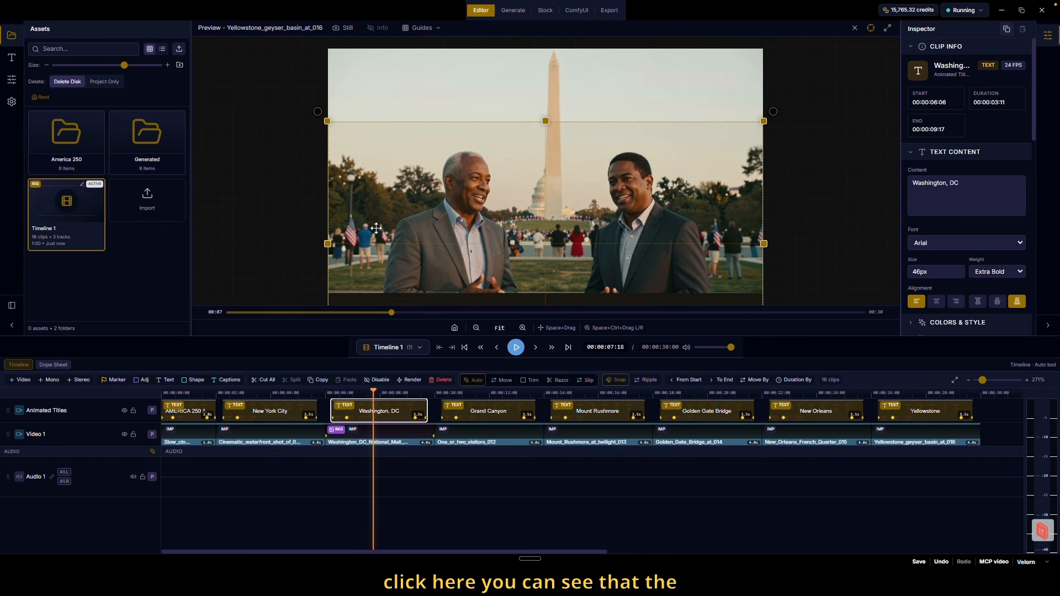
{"action": "scroll", "coordinate": [319, 233], "scroll_direction": "up", "scroll_amount": 2}
{"action": "scroll", "coordinate": [298, 259], "scroll_direction": "down", "scroll_amount": 5}
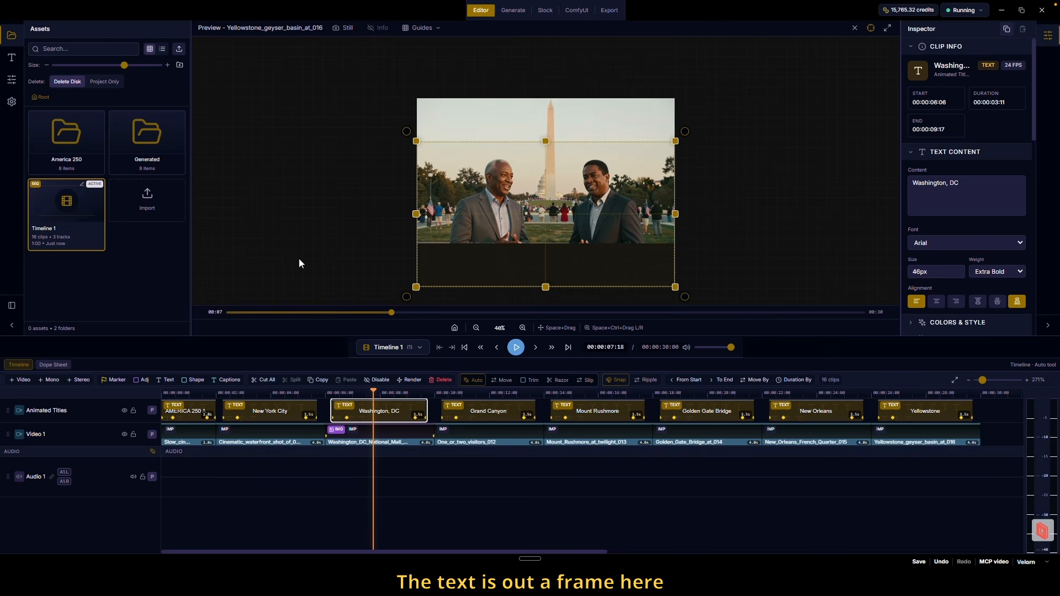
{"action": "scroll", "coordinate": [380, 252], "scroll_direction": "up", "scroll_amount": 2}
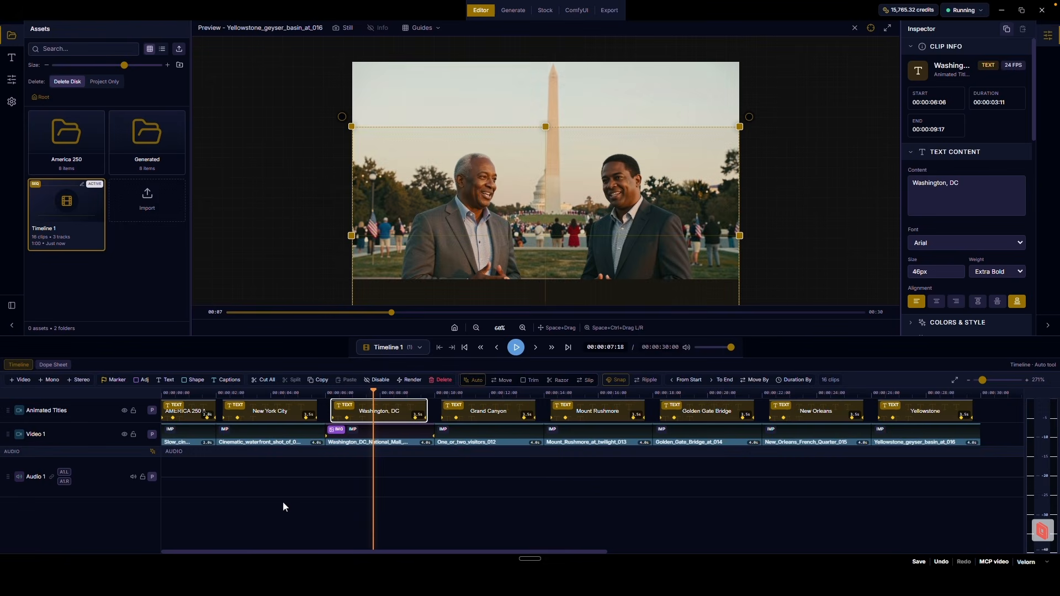
- Move the playhead to 00:00:03:16, select the New York City title, and widen the Inspector
{"action": "left_click_drag", "start_coordinate": [374, 393], "coordinate": [247, 392]}
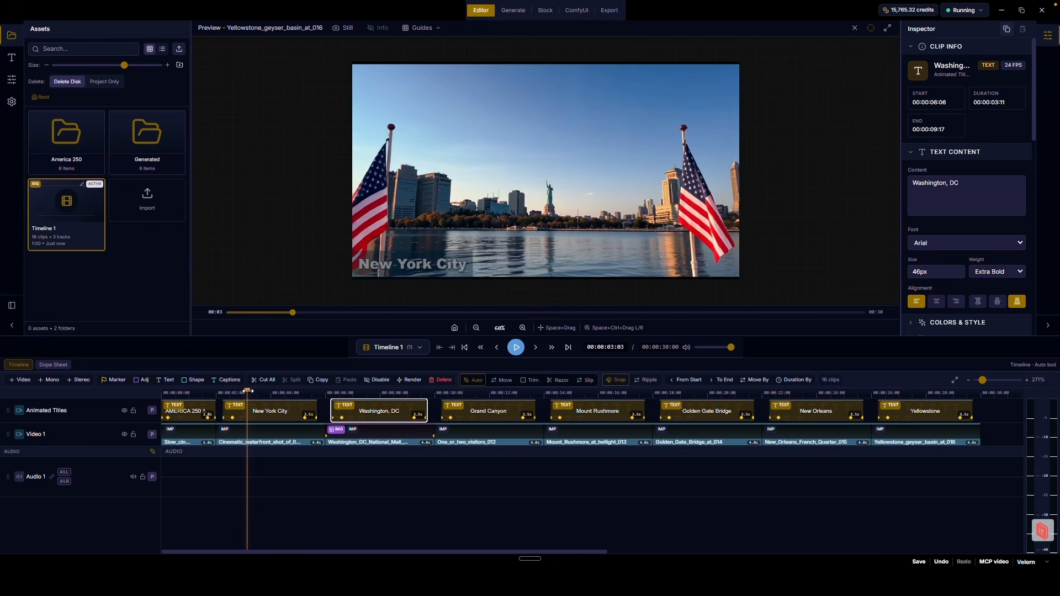
{"action": "mouse_move", "coordinate": [248, 392]}
{"action": "left_mouse_down"}
{"action": "mouse_move", "coordinate": [219, 391]}
{"action": "mouse_move", "coordinate": [260, 392]}
{"action": "left_mouse_up"}
{"action": "left_click", "coordinate": [272, 411]}
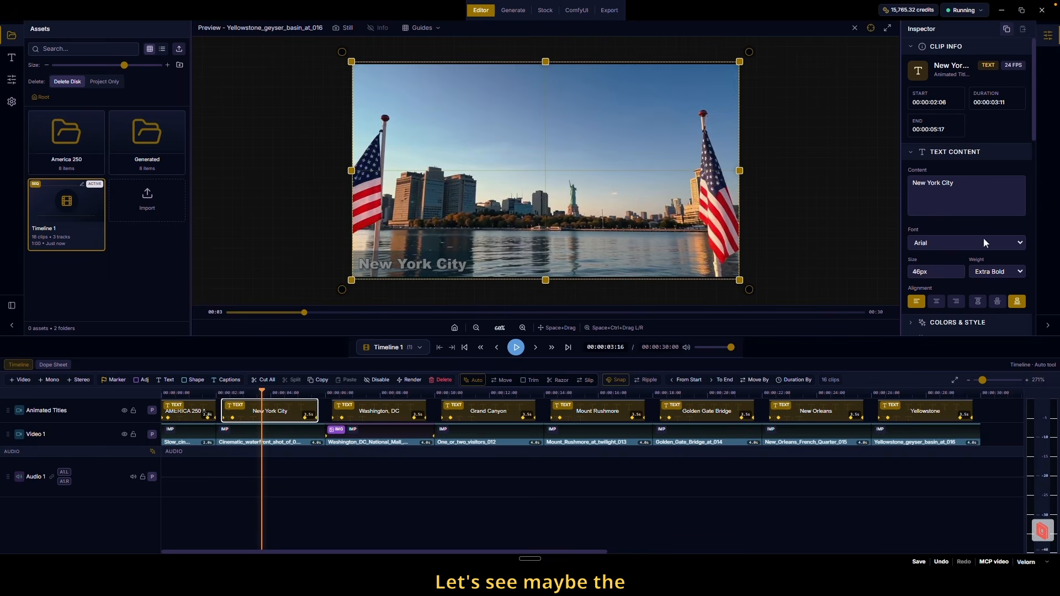
{"action": "left_click_drag", "start_coordinate": [900, 218], "coordinate": [748, 219]}
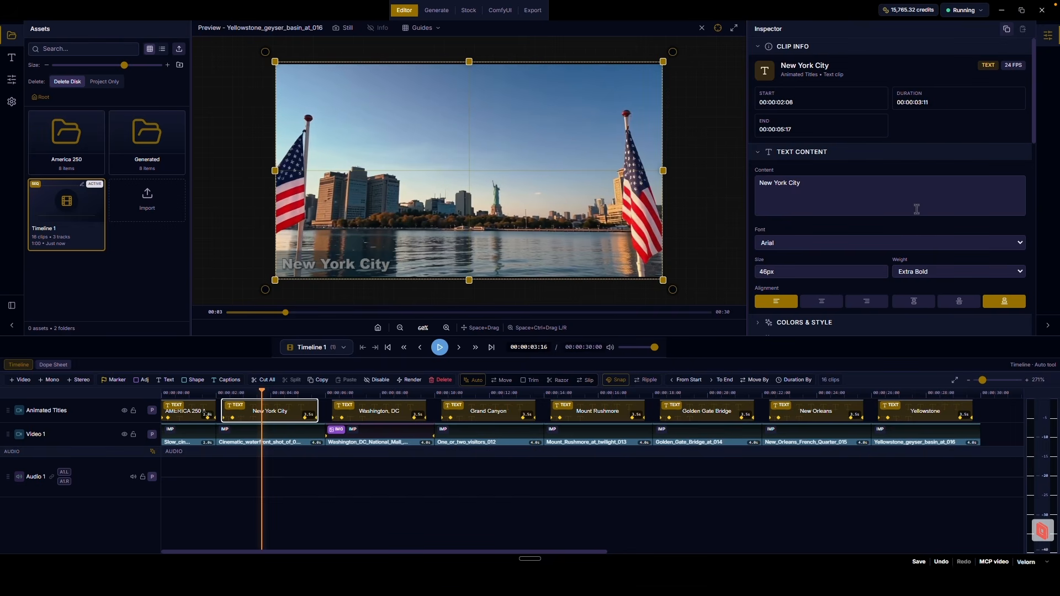
- Examine the New York City title's text, color and style, motion blur, and transform and opacity settings
{"action": "scroll", "coordinate": [901, 214], "scroll_direction": "down", "scroll_amount": 3}
{"action": "scroll", "coordinate": [901, 214], "scroll_direction": "up", "scroll_amount": 3}
{"action": "scroll", "coordinate": [866, 233], "scroll_direction": "down", "scroll_amount": 1}
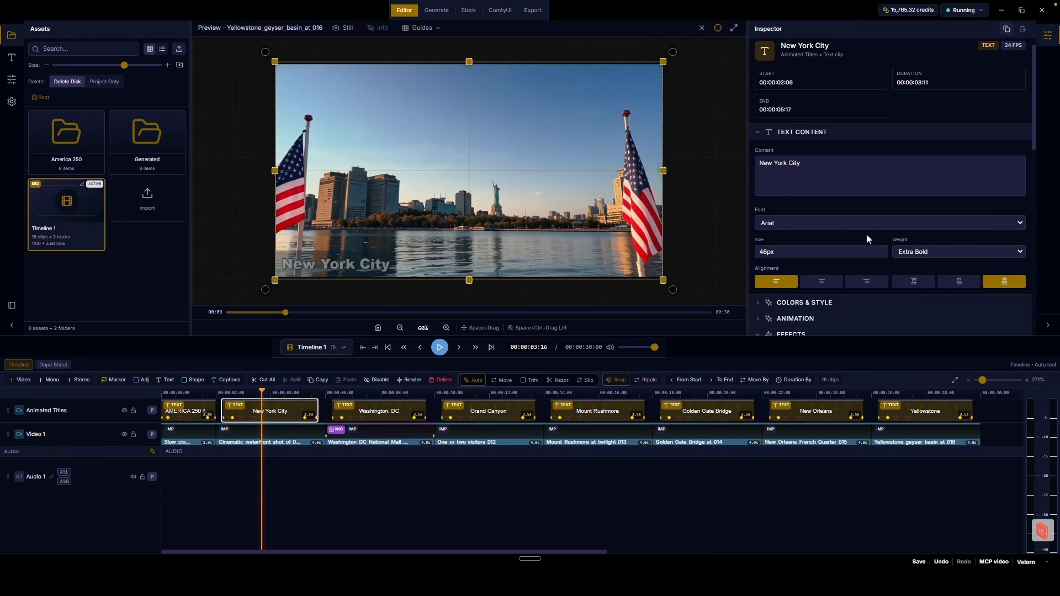
{"action": "left_click", "coordinate": [767, 298]}
{"action": "scroll", "coordinate": [817, 270], "scroll_direction": "down", "scroll_amount": 2}
{"action": "scroll", "coordinate": [827, 263], "scroll_direction": "down", "scroll_amount": 1}
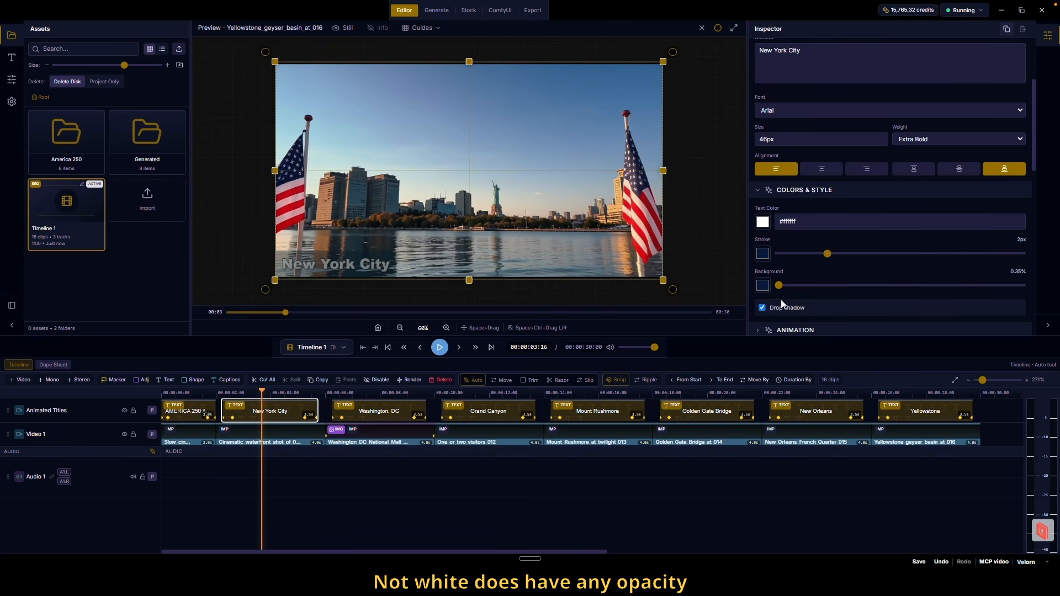
{"action": "left_click", "coordinate": [763, 193]}
{"action": "left_click", "coordinate": [821, 219]}
{"action": "scroll", "coordinate": [823, 219], "scroll_direction": "down", "scroll_amount": 3}
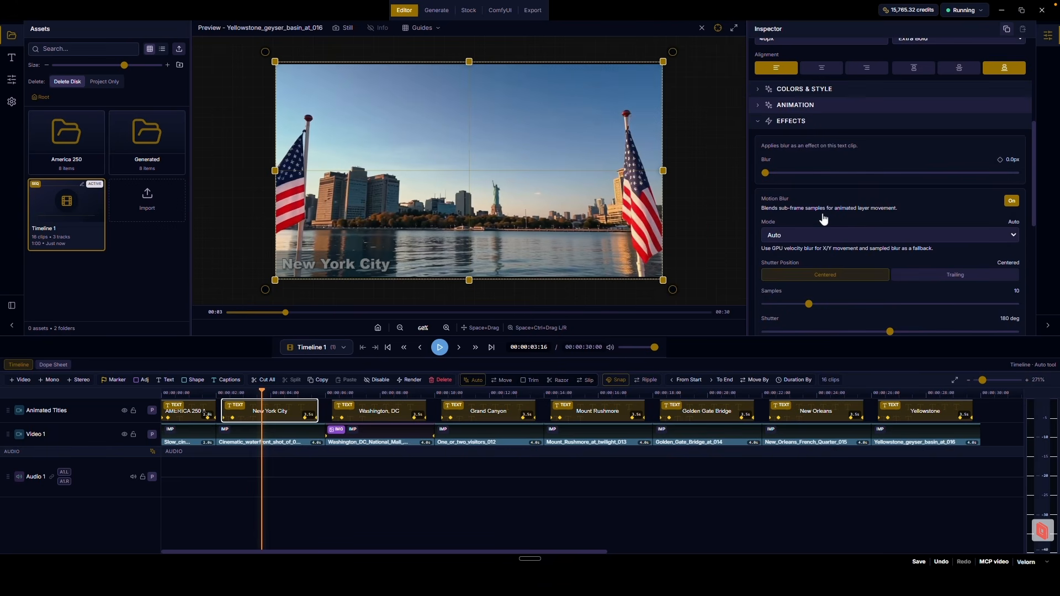
{"action": "scroll", "coordinate": [823, 219], "scroll_direction": "down", "scroll_amount": 5}
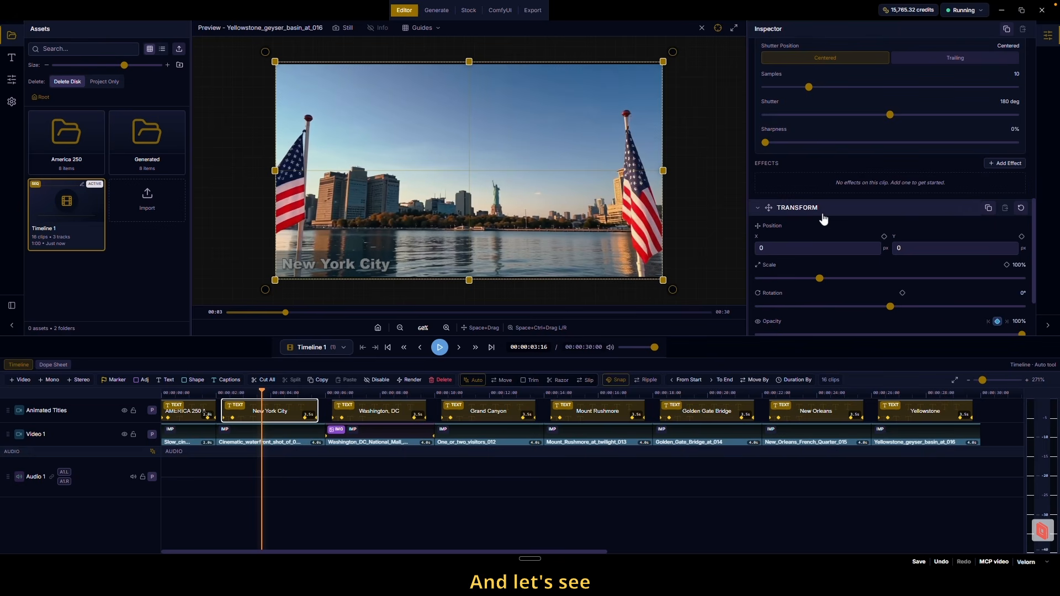
{"action": "scroll", "coordinate": [856, 239], "scroll_direction": "up", "scroll_amount": 4}
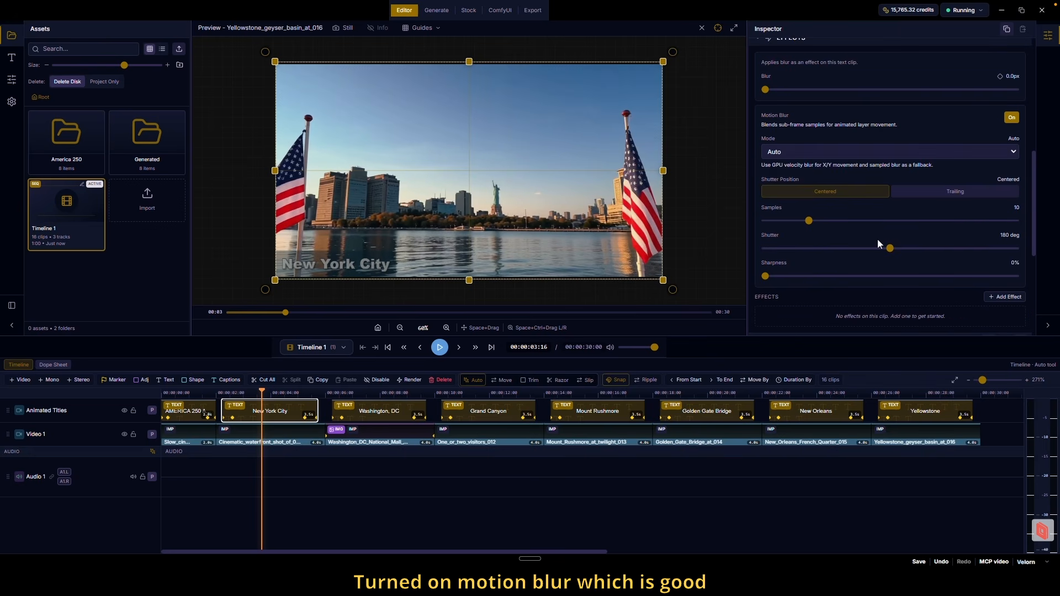
{"action": "scroll", "coordinate": [838, 282], "scroll_direction": "down", "scroll_amount": 7}
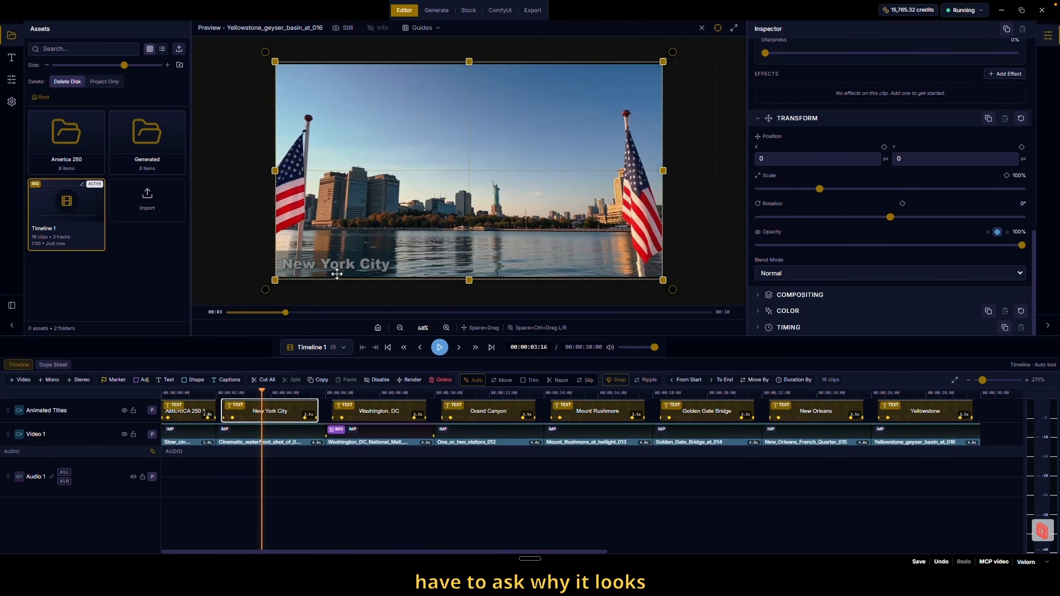
- Check Codex's progress, scrub Velorn's timeline through the clips to Yellowstone, and return the playhead to 00:00:00:00
{"action": "scroll", "coordinate": [811, 207], "scroll_direction": "up", "scroll_amount": 10}
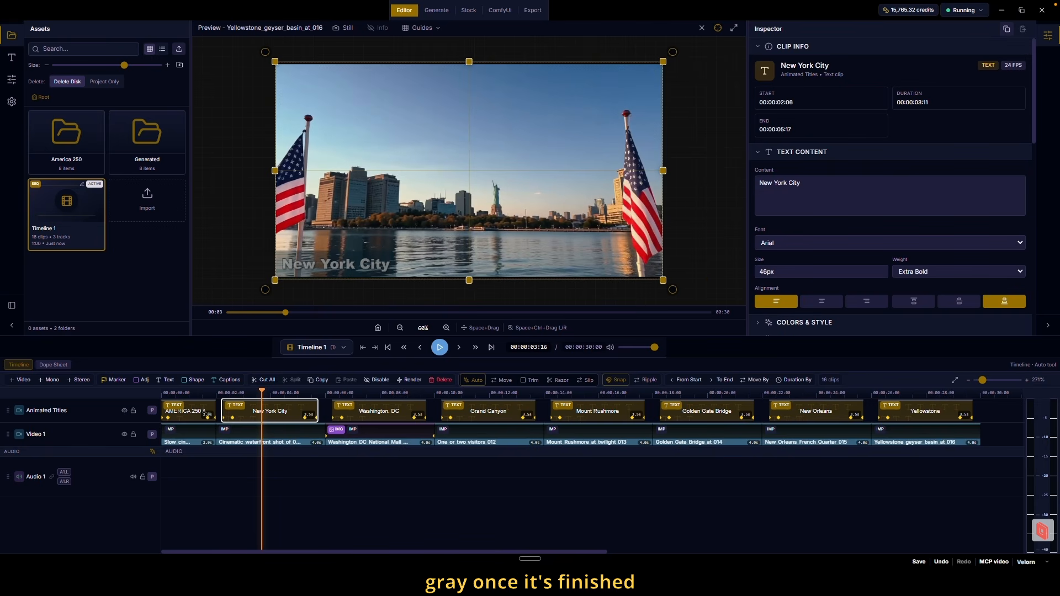
{"action": "key", "text": "alt+Tab"}
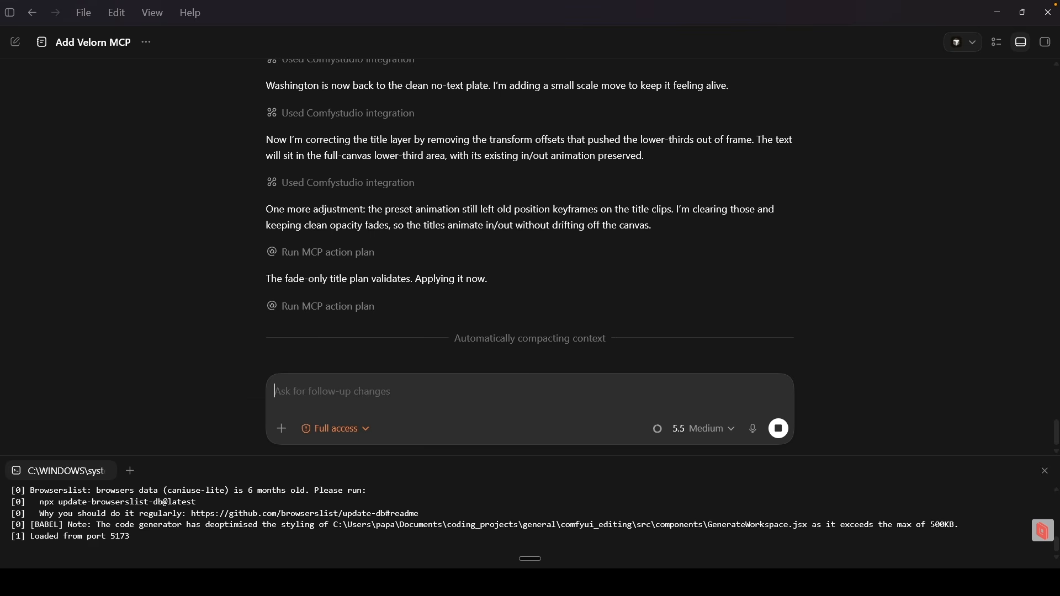
{"action": "key", "text": "alt+Tab"}
{"action": "left_click_drag", "start_coordinate": [293, 393], "coordinate": [828, 393]}
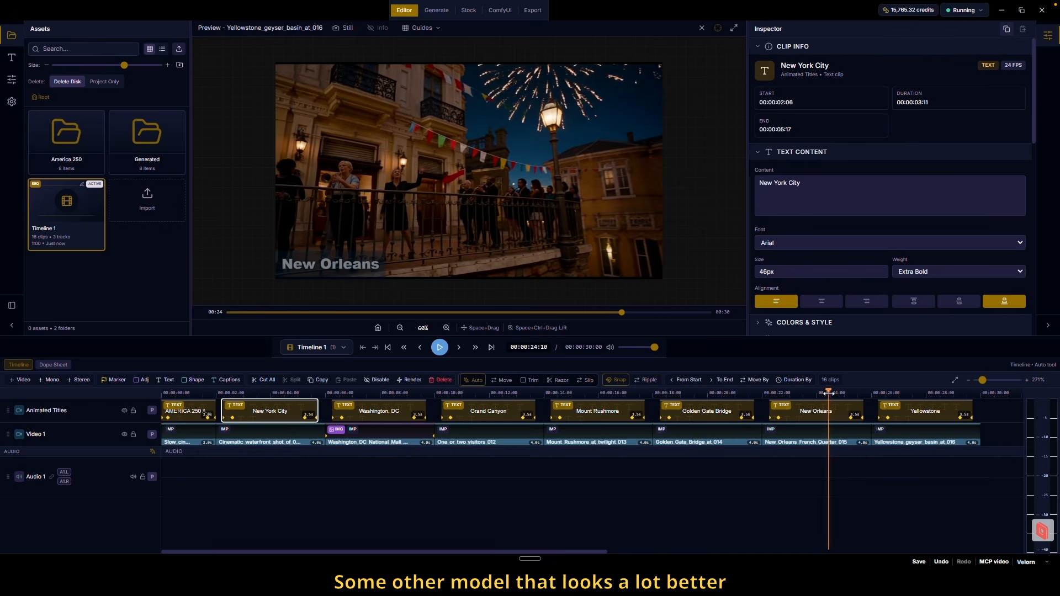
{"action": "left_click_drag", "start_coordinate": [841, 396], "coordinate": [954, 394]}
{"action": "left_click_drag", "start_coordinate": [183, 394], "coordinate": [144, 393]}
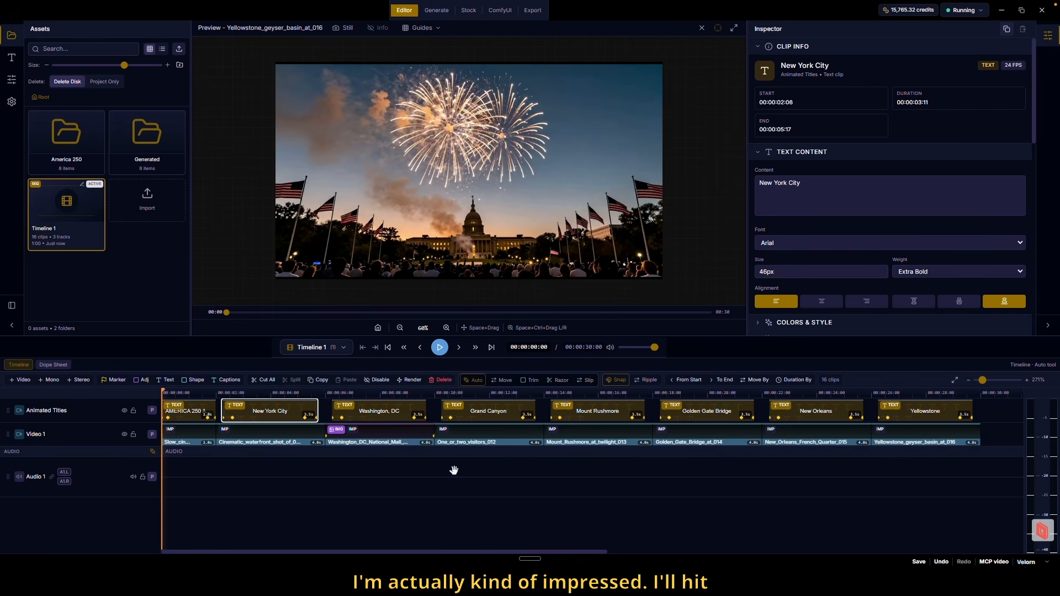
{"action": "key", "text": "alt+Tab"}
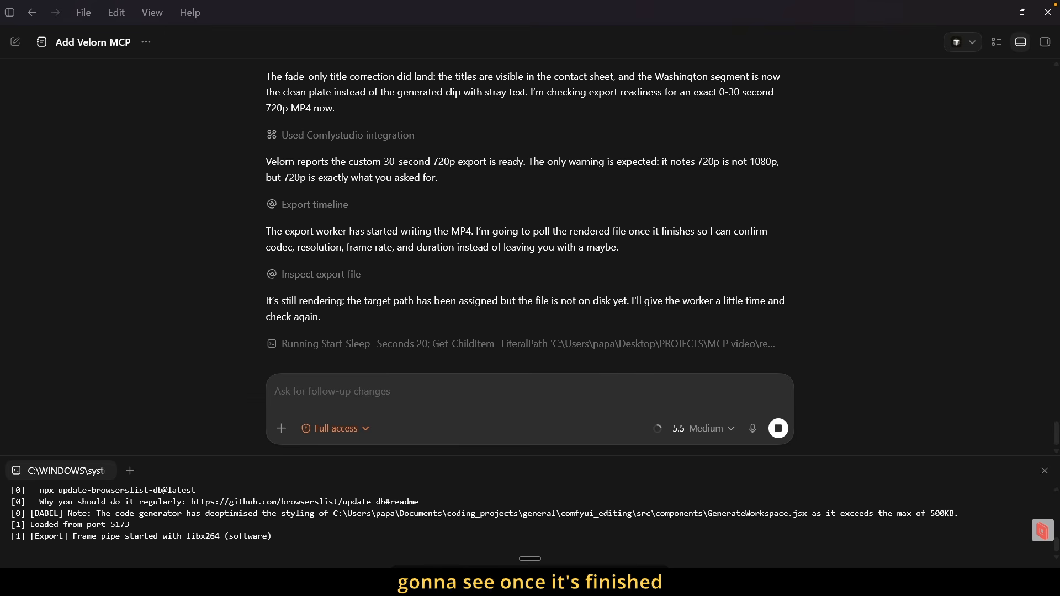
{"action": "key", "text": "alt+Tab"}
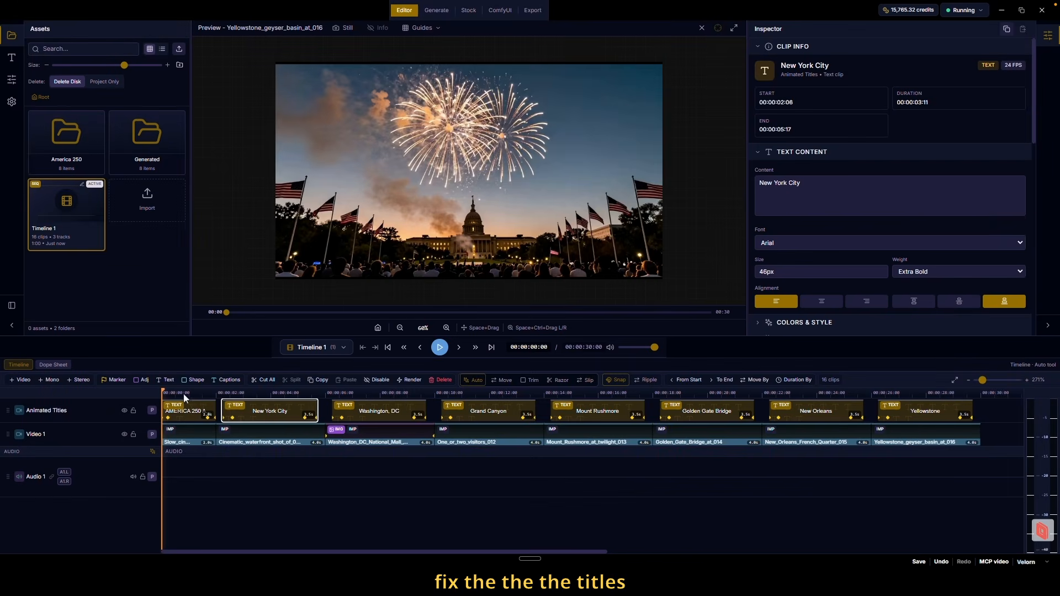
- Preview the New York City and Washington, DC titles on the timeline, and read Codex's final export summary
{"action": "left_click", "coordinate": [182, 393]}
{"action": "left_click_drag", "start_coordinate": [183, 393], "coordinate": [276, 391]}
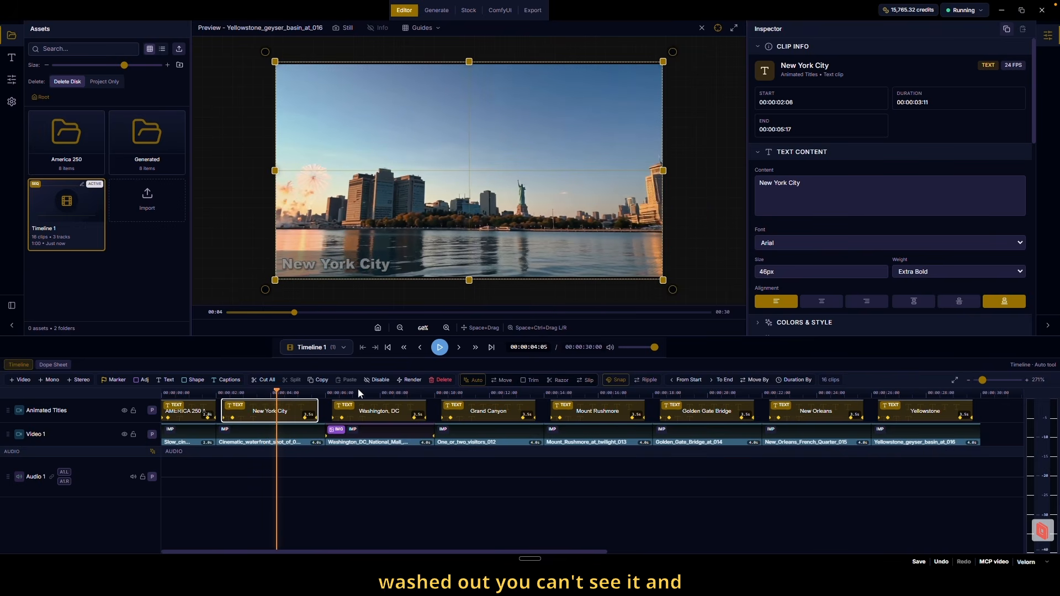
{"action": "mouse_move", "coordinate": [359, 389]}
{"action": "left_mouse_down"}
{"action": "mouse_move", "coordinate": [423, 392]}
{"action": "mouse_move", "coordinate": [282, 396]}
{"action": "mouse_move", "coordinate": [366, 395]}
{"action": "left_mouse_up"}
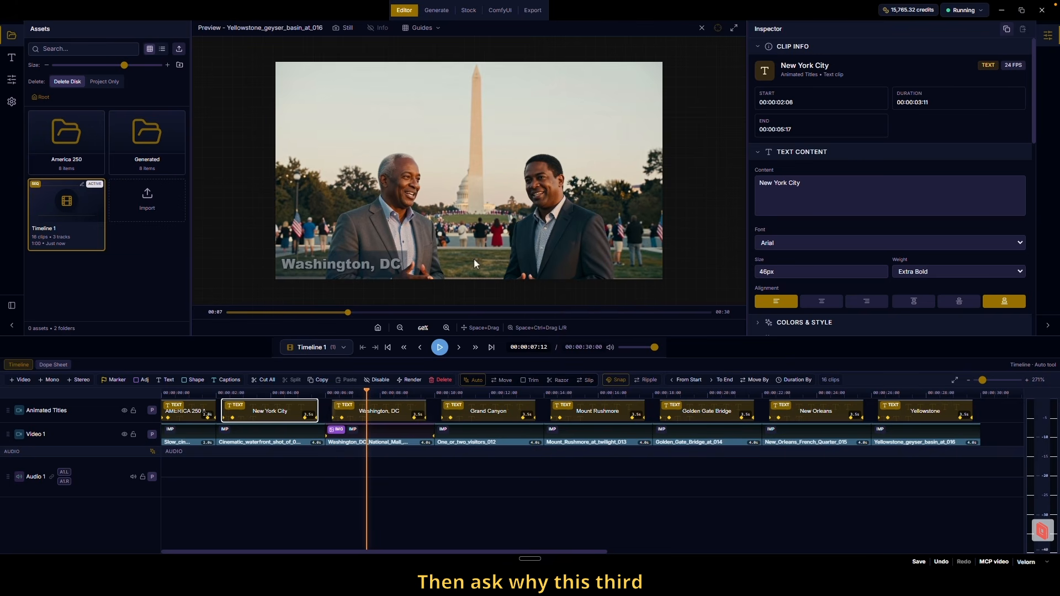
{"action": "left_click", "coordinate": [391, 391]}
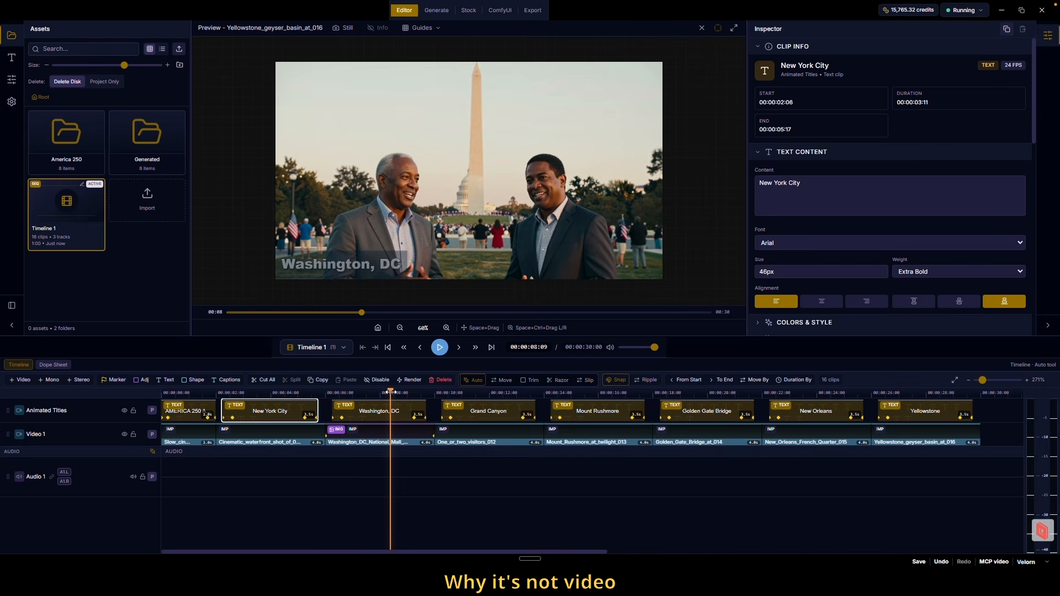
{"action": "mouse_move", "coordinate": [390, 392]}
{"action": "left_mouse_down"}
{"action": "mouse_move", "coordinate": [438, 391]}
{"action": "mouse_move", "coordinate": [308, 391]}
{"action": "mouse_move", "coordinate": [401, 391]}
{"action": "left_mouse_up"}
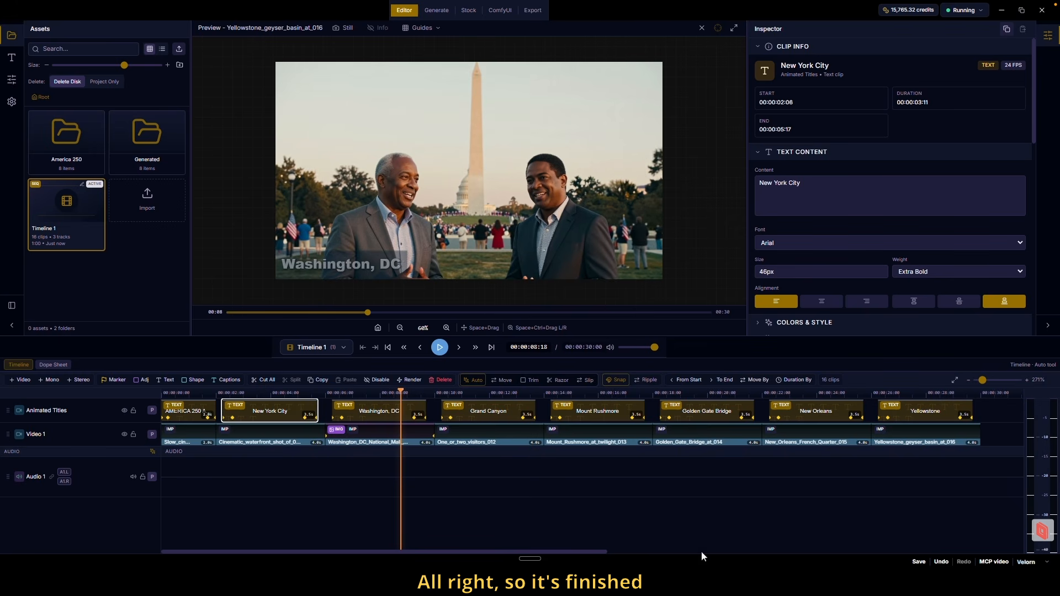
{"action": "left_click", "coordinate": [664, 582]}
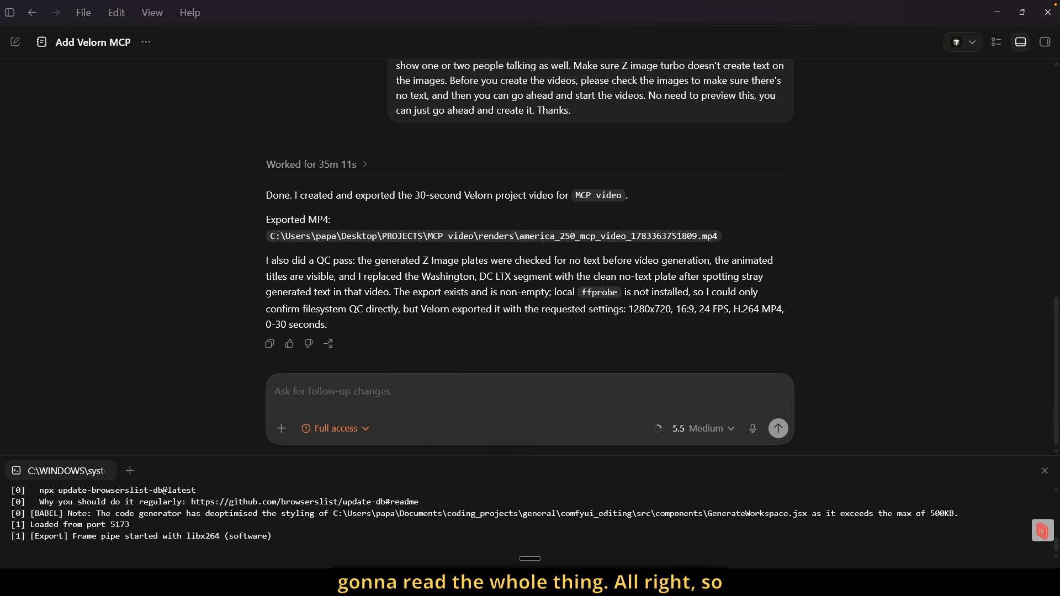
{"action": "left_click", "coordinate": [442, 582]}
- View the opening title at 00:00:01:04, and ask Codex to make the gray titles white and check their opacity
{"action": "left_click_drag", "start_coordinate": [363, 389], "coordinate": [195, 391]}
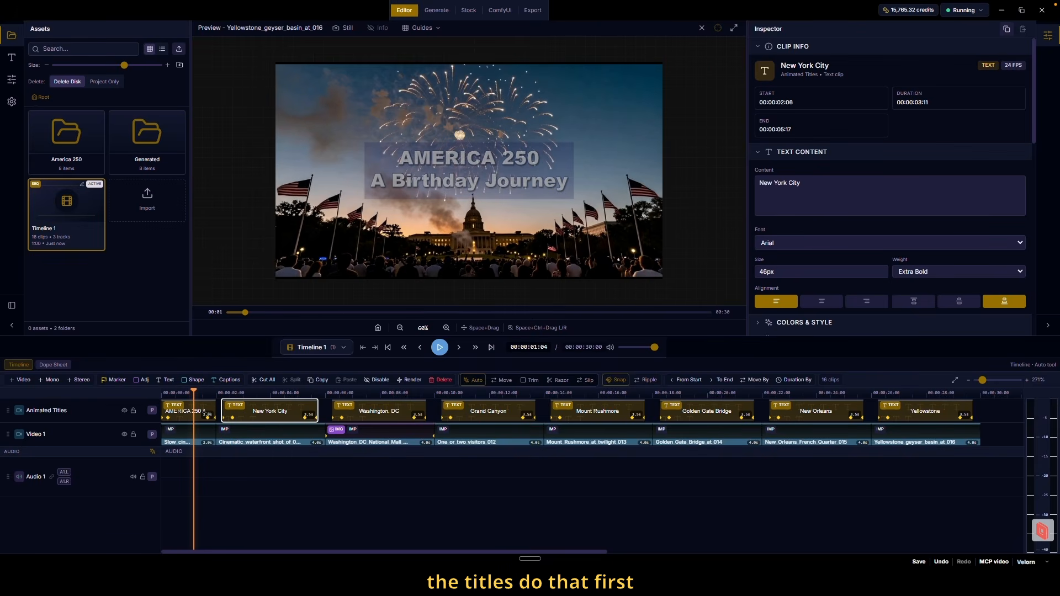
{"action": "left_click", "coordinate": [569, 583]}
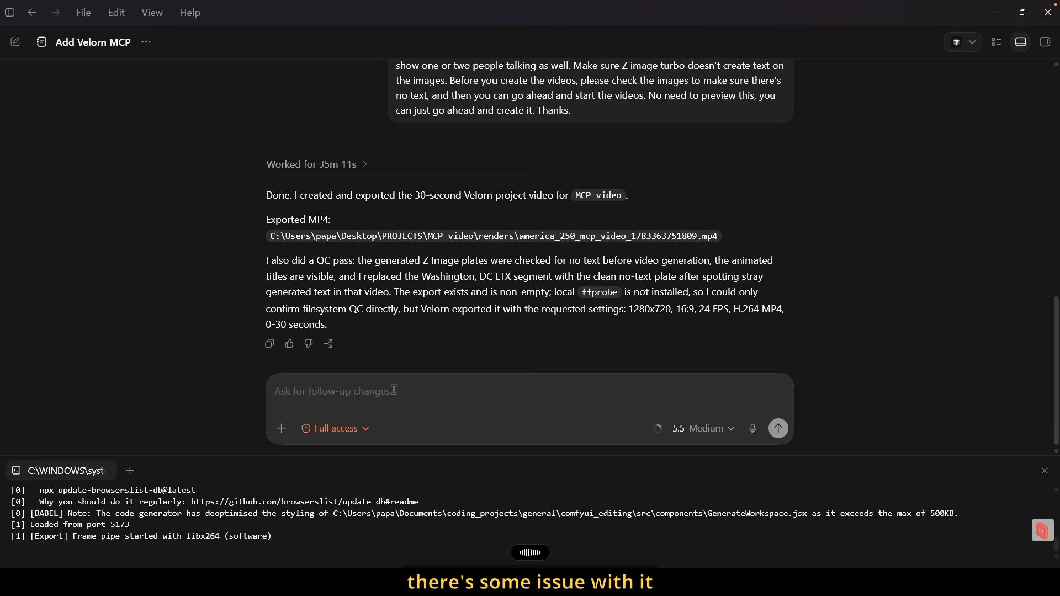
{"action": "key", "text": "ctrl+super"}
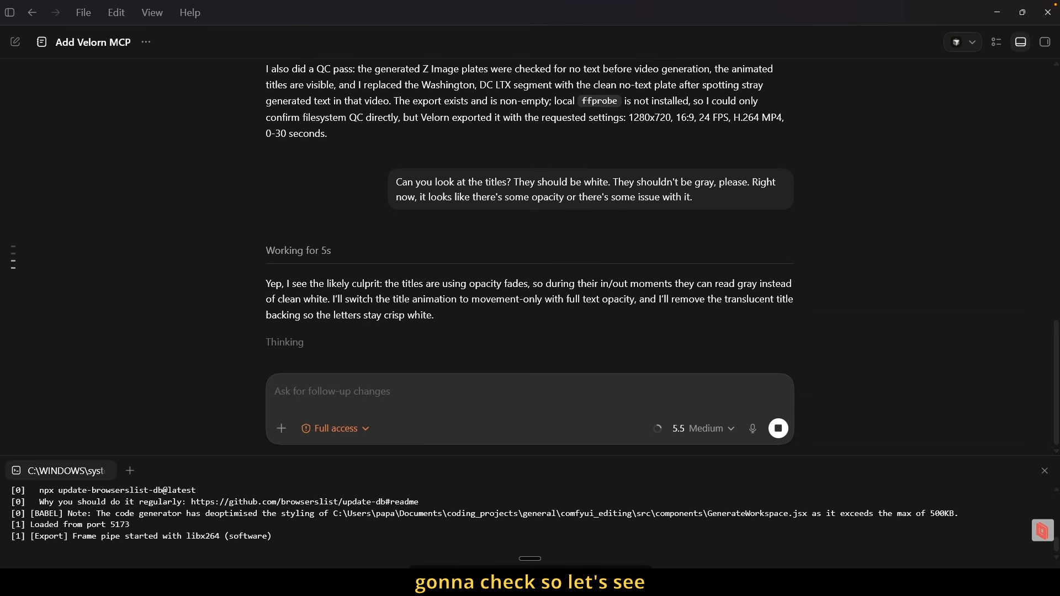
- Scrub Velorn's timeline from the opening title to the Grand Canyon clip at 00:00:12:05 to examine the title color
{"action": "left_click", "coordinate": [529, 583]}
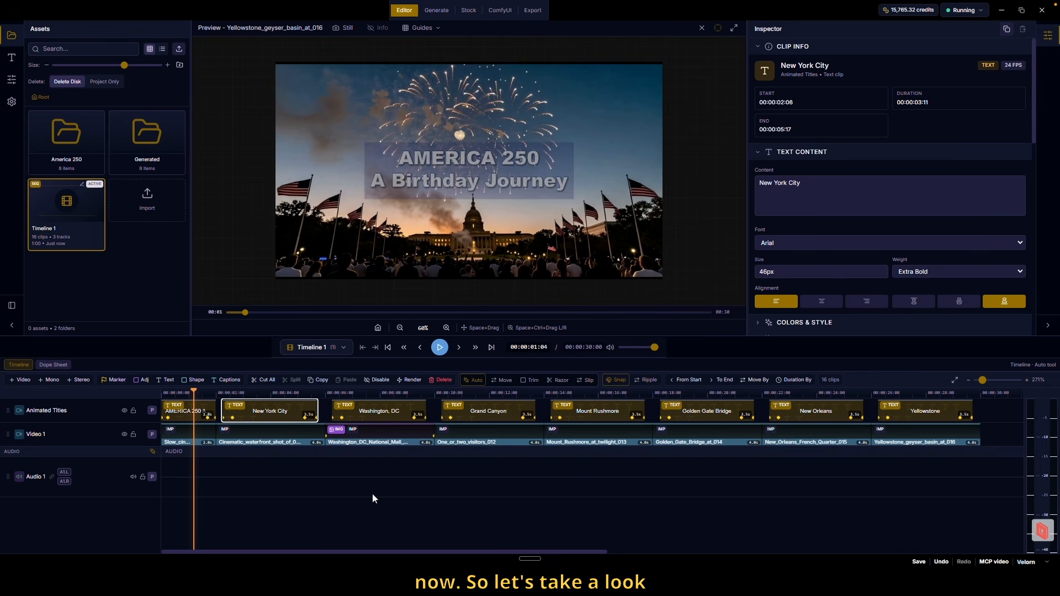
{"action": "left_click_drag", "start_coordinate": [185, 394], "coordinate": [379, 395]}
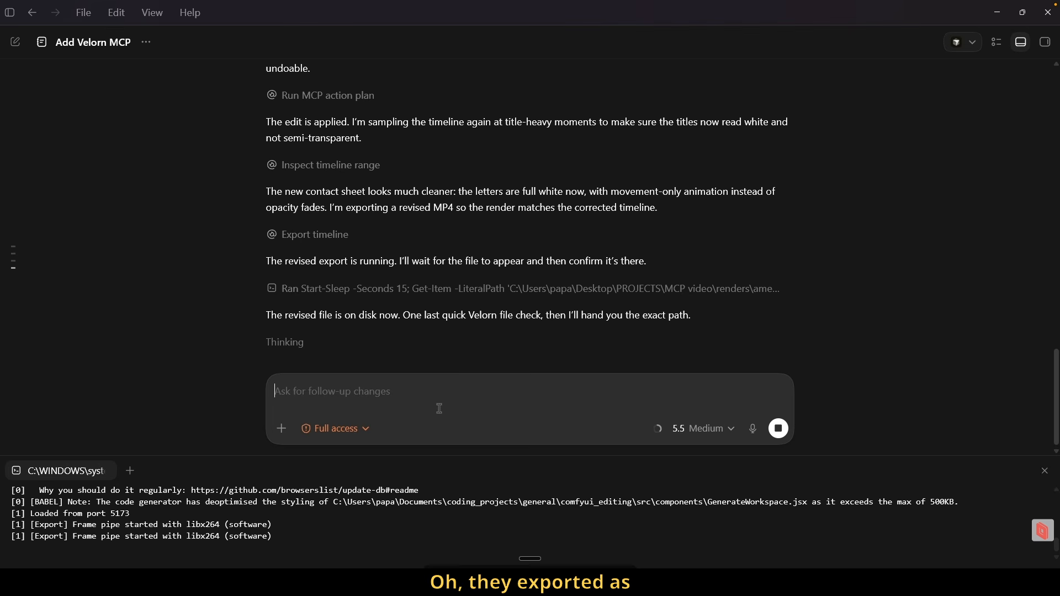
{"action": "left_click", "coordinate": [689, 583]}
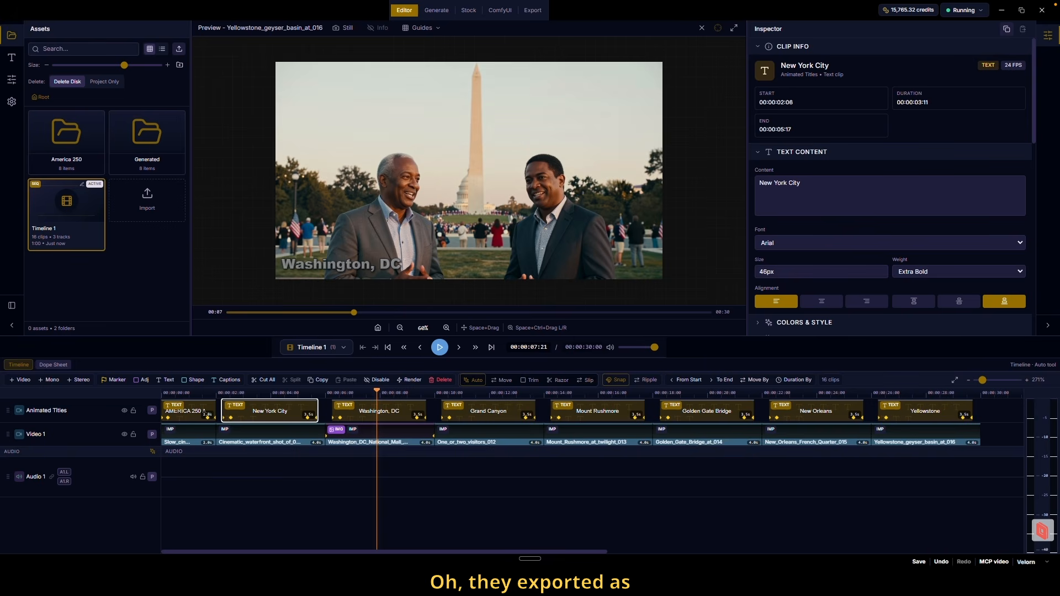
{"action": "left_click_drag", "start_coordinate": [389, 393], "coordinate": [495, 393]}
- Switch to Codex and ask it to look at the gray titles again and fix them in Velorn only, without exporting
{"action": "left_click", "coordinate": [664, 583]}
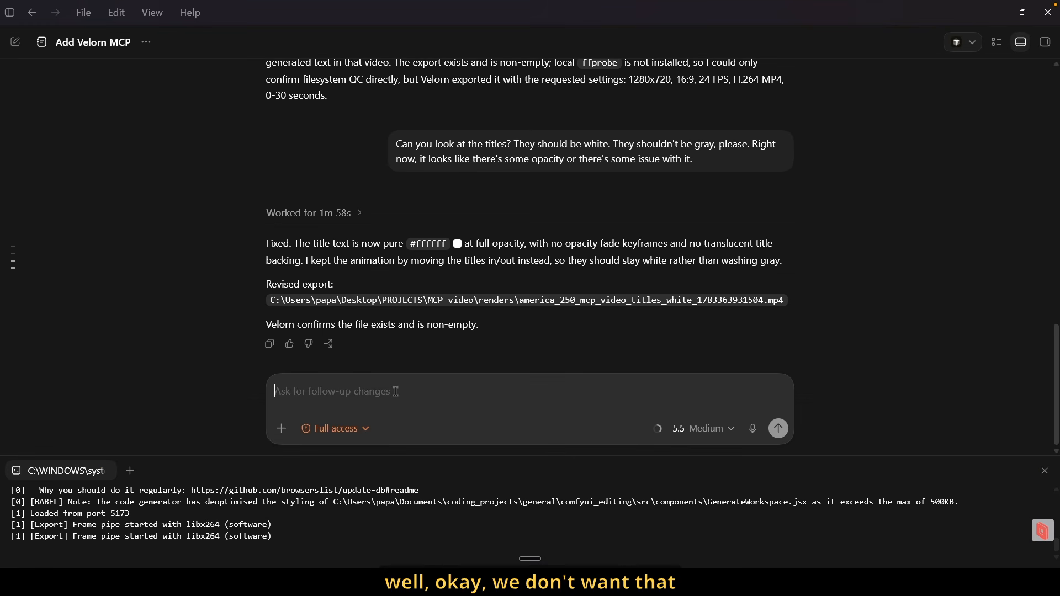
{"action": "key", "text": "ctrl+super"}
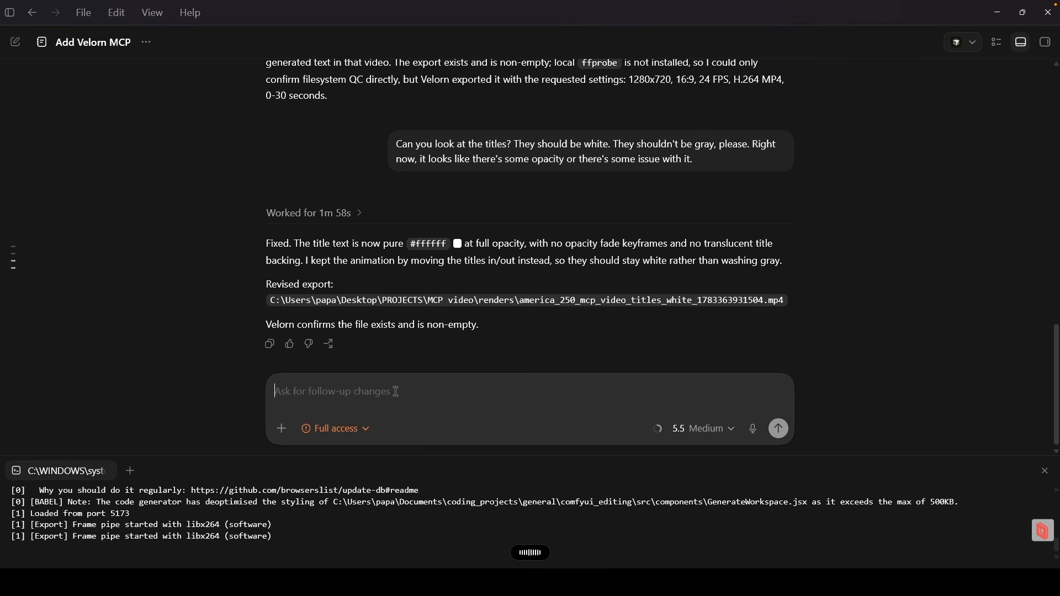
{"action": "key", "text": "Return"}
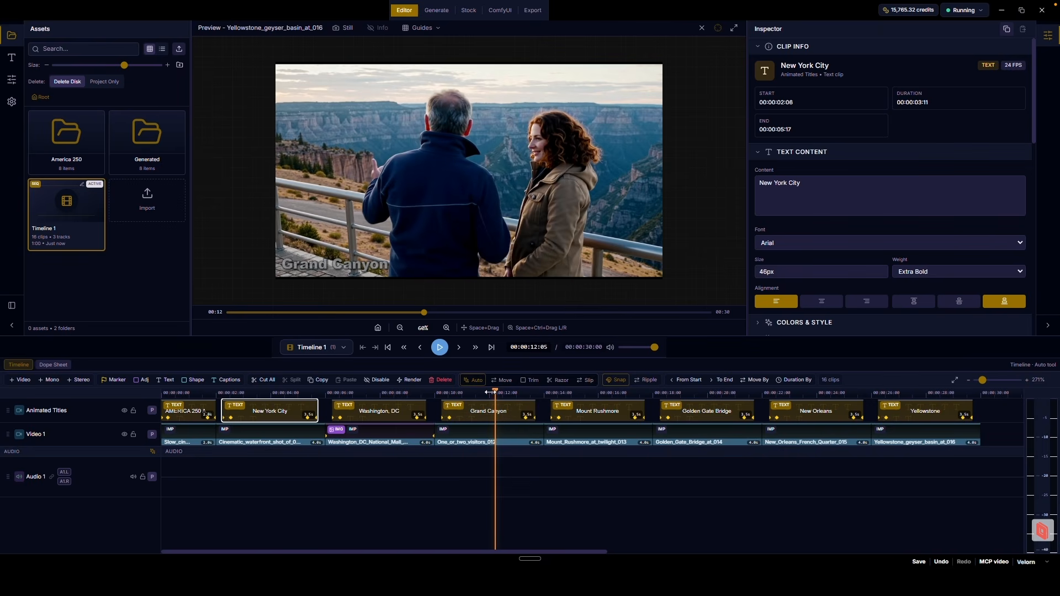
- Preview the Grand Canyon title at 00:00:11:22 and onward, and ask Codex to make the titles dissolve in and dissolve out
{"action": "mouse_move", "coordinate": [494, 392]}
{"action": "left_mouse_down"}
{"action": "mouse_move", "coordinate": [445, 392]}
{"action": "mouse_move", "coordinate": [487, 392]}
{"action": "left_mouse_up"}
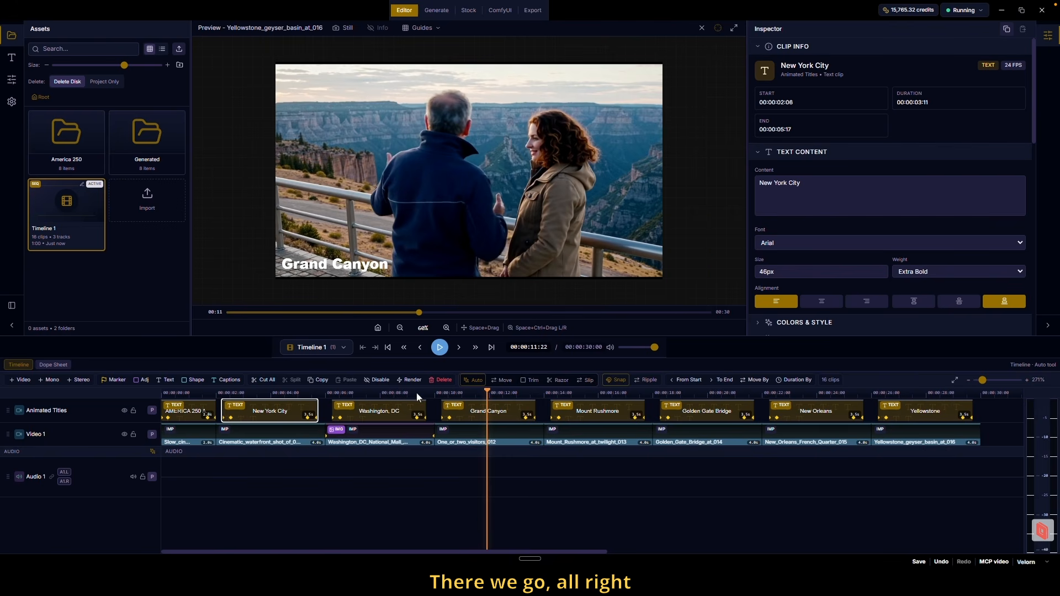
{"action": "left_click_drag", "start_coordinate": [440, 392], "coordinate": [613, 407]}
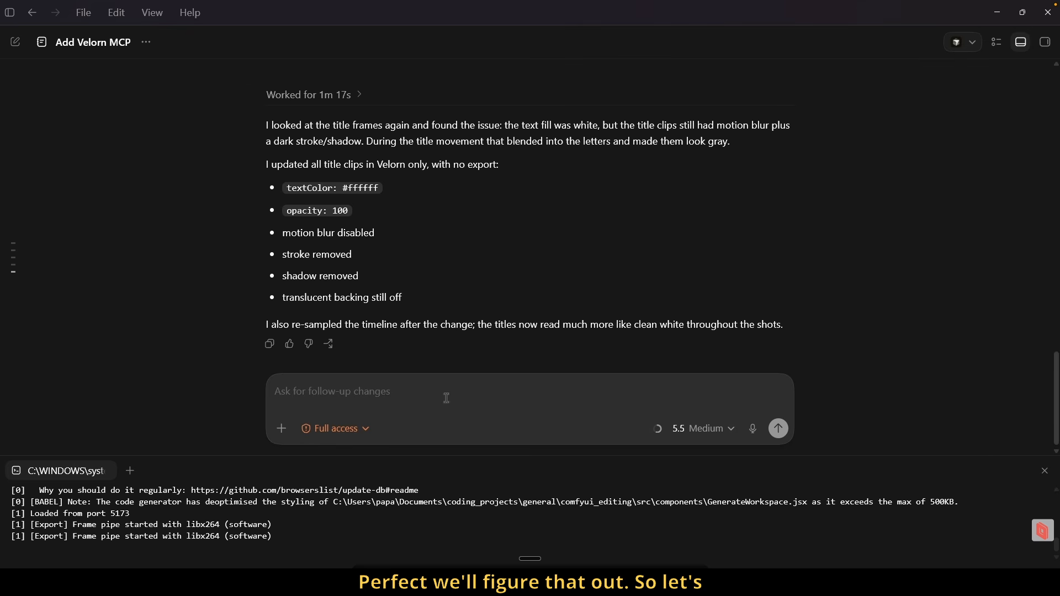
{"action": "left_click", "coordinate": [453, 392]}
{"action": "key", "text": "ctrl+super"}
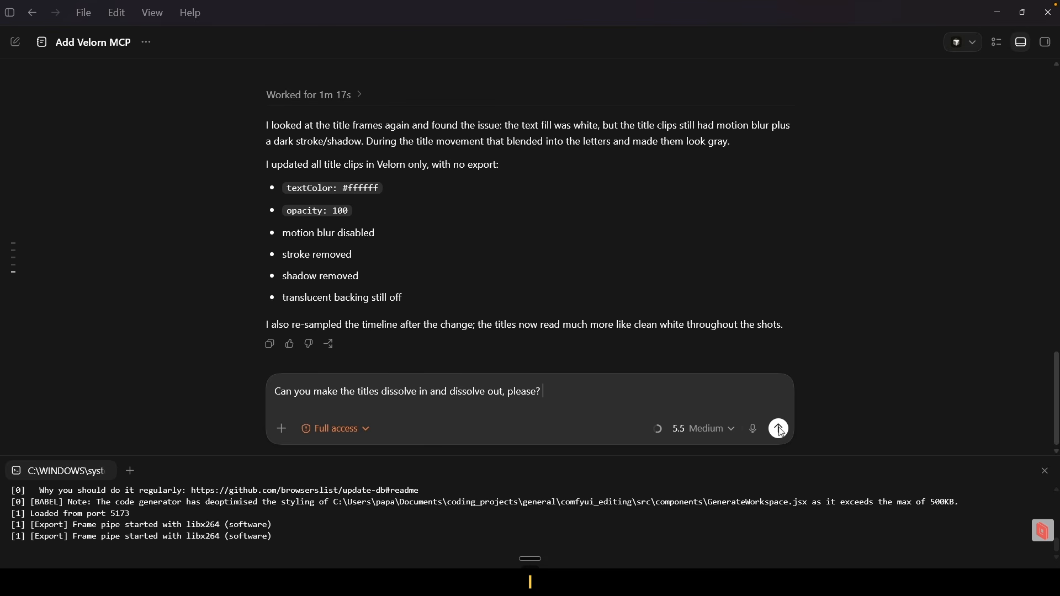
{"action": "left_click", "coordinate": [778, 428]}
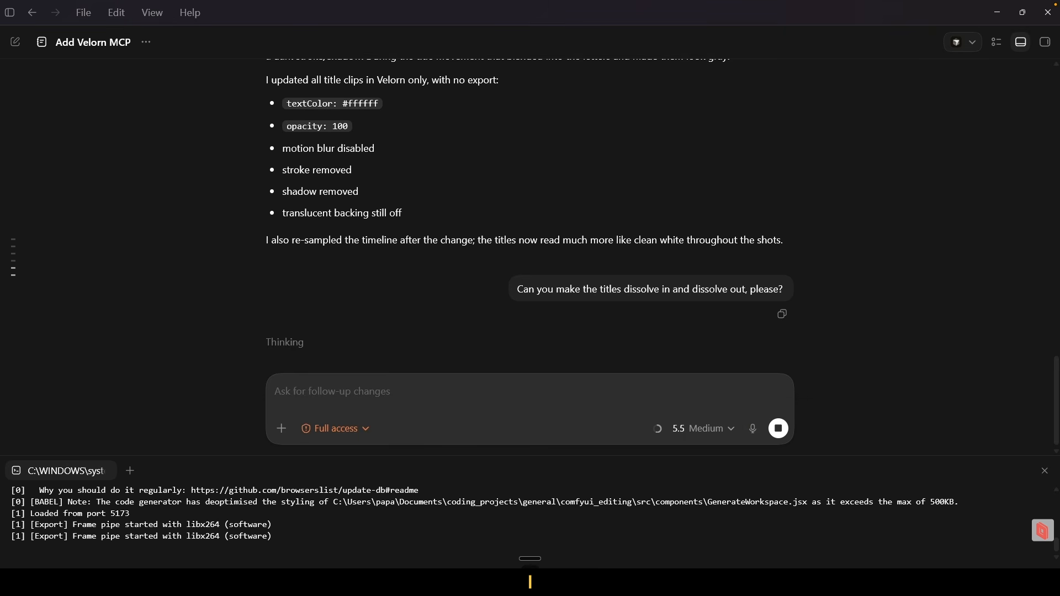
- Return to Velorn, clear the clip selection, and play the whole timeline from the start
{"action": "left_click", "coordinate": [689, 582]}
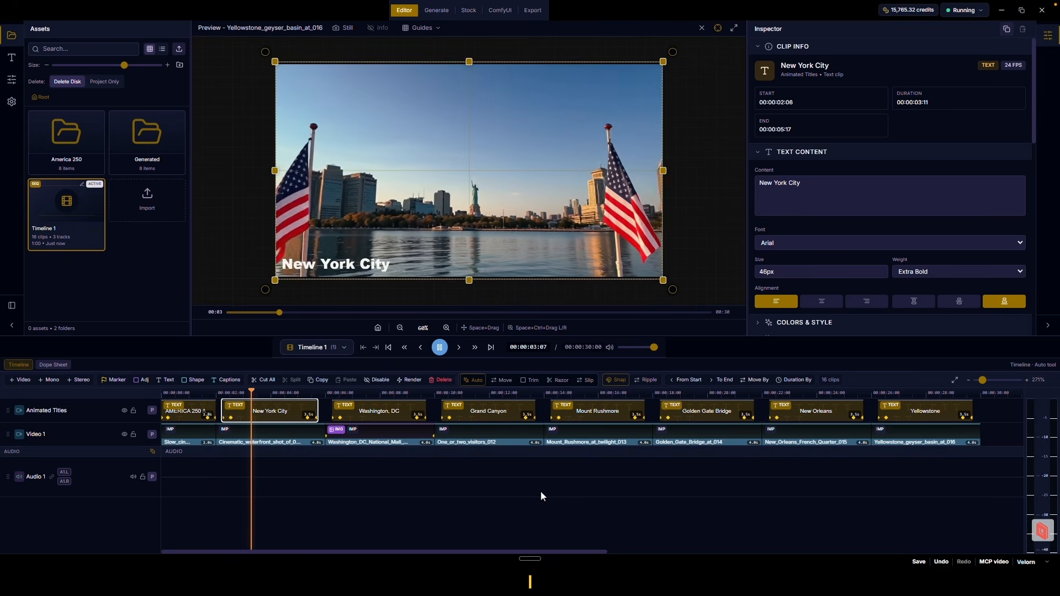
{"action": "left_click", "coordinate": [461, 484]}
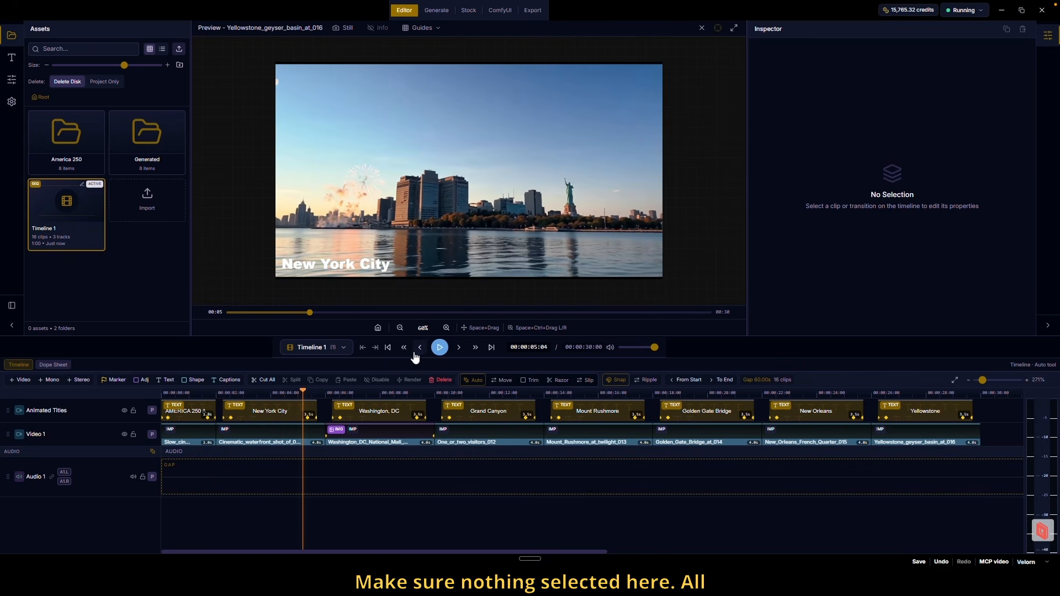
{"action": "left_click", "coordinate": [388, 347]}
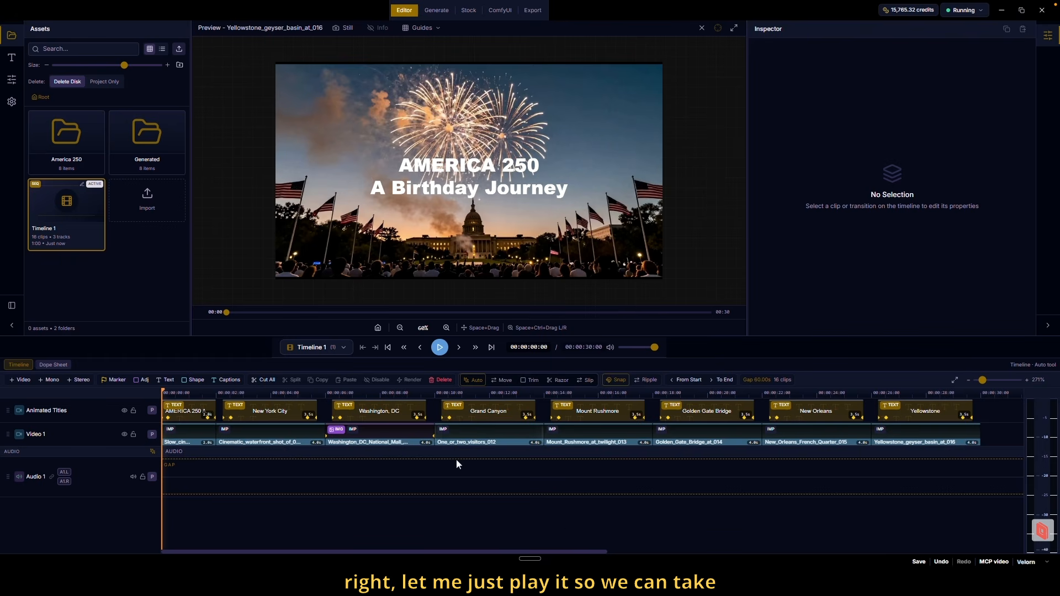
{"action": "left_click", "coordinate": [439, 347]}
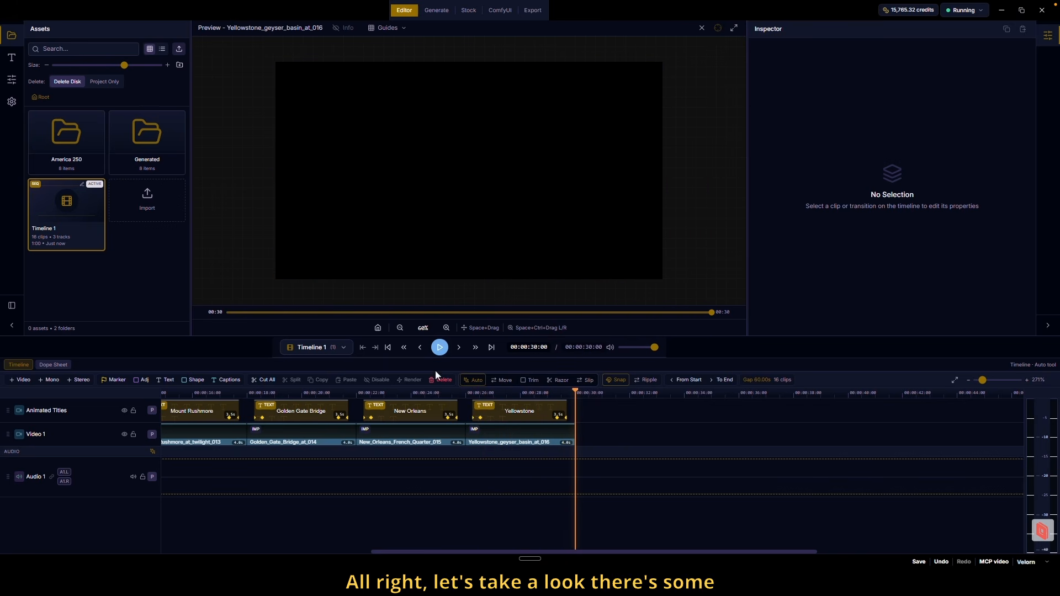
- Move the playhead to the start of the New Orleans video clip, select that clip, and hide the Animated Titles track
{"action": "left_click_drag", "start_coordinate": [341, 392], "coordinate": [362, 390]}
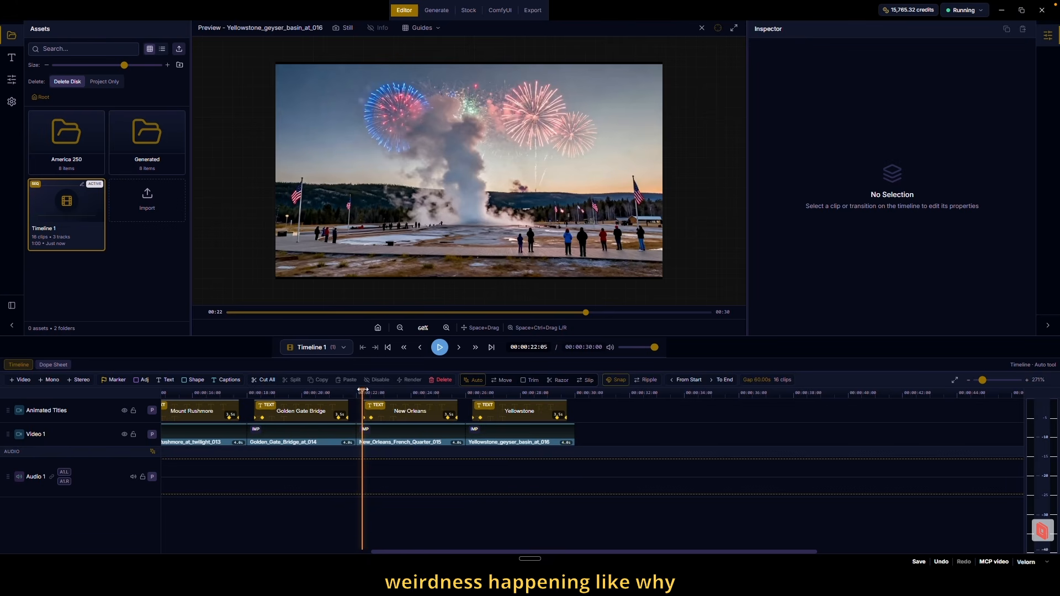
{"action": "left_click", "coordinate": [400, 432]}
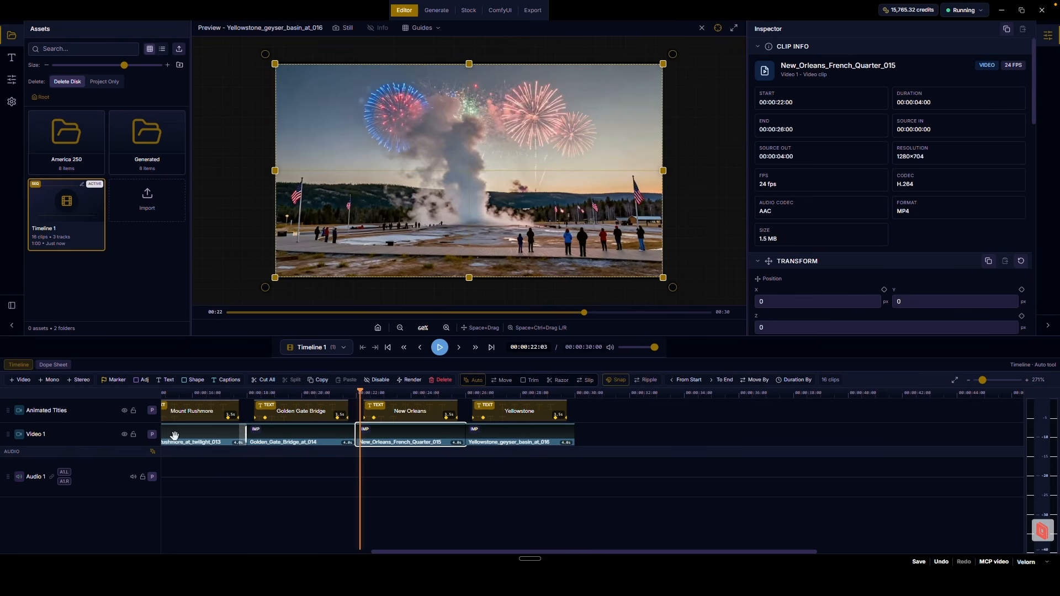
{"action": "left_click", "coordinate": [126, 412]}
- Step forward and back frame by frame around 00:00:22:04 to examine the picture change at the start of the New Orleans clip
{"action": "left_click", "coordinate": [459, 348]}
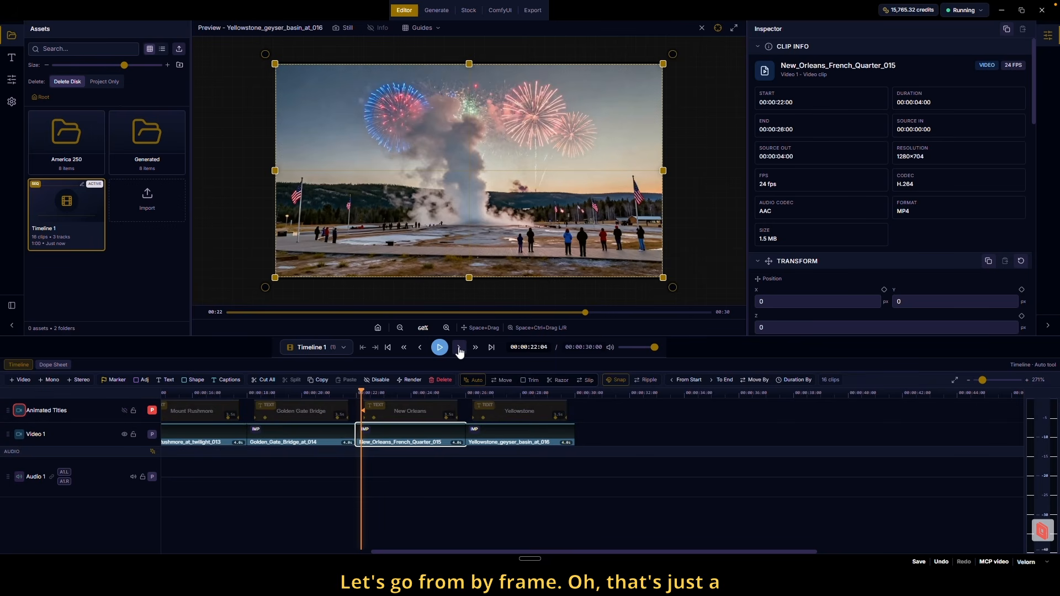
{"action": "left_click", "coordinate": [459, 348]}
{"action": "left_click", "coordinate": [458, 348]}
{"action": "left_click", "coordinate": [459, 347]}
{"action": "left_click", "coordinate": [419, 348]}
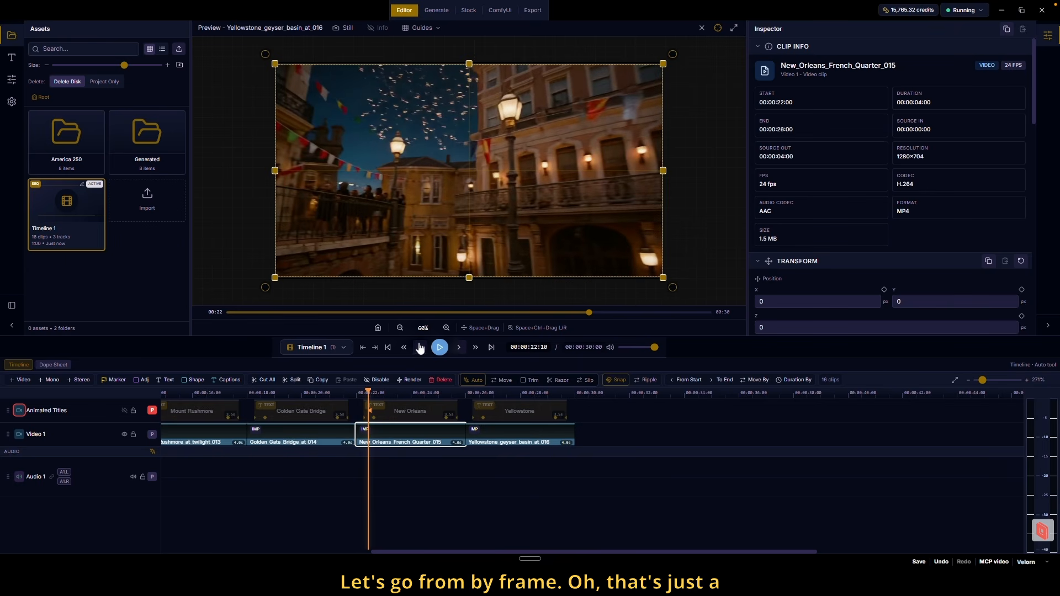
{"action": "left_click", "coordinate": [420, 348]}
{"action": "left_click", "coordinate": [419, 348]}
{"action": "left_click", "coordinate": [420, 348]}
{"action": "left_click", "coordinate": [420, 349]}
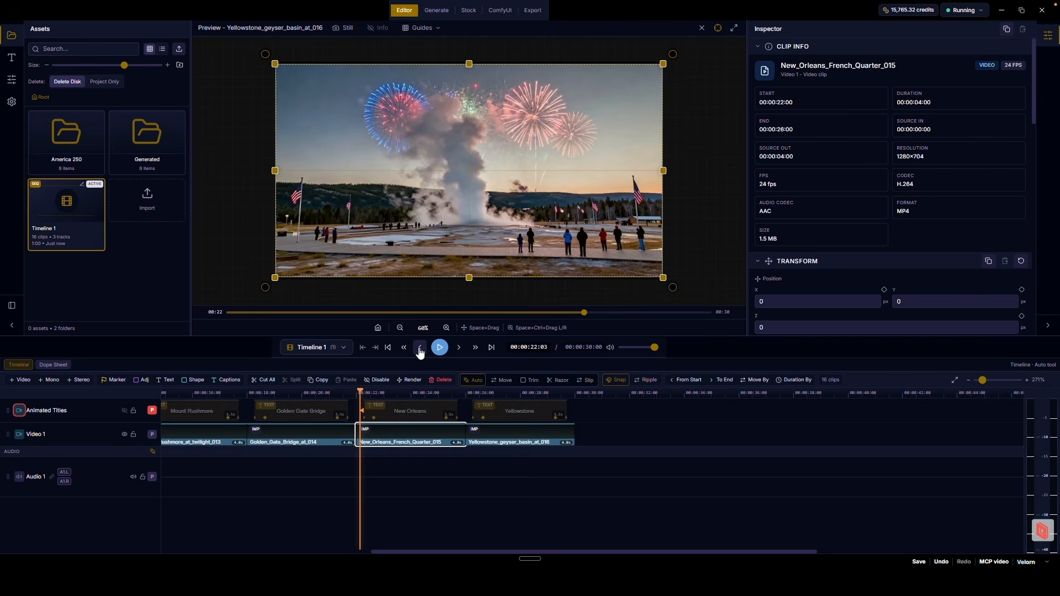
{"action": "left_click", "coordinate": [420, 349]}
{"action": "left_click", "coordinate": [459, 349]}
{"action": "left_click", "coordinate": [459, 348]}
{"action": "left_click", "coordinate": [459, 349]}
{"action": "left_click", "coordinate": [460, 349]}
{"action": "left_click", "coordinate": [419, 348]}
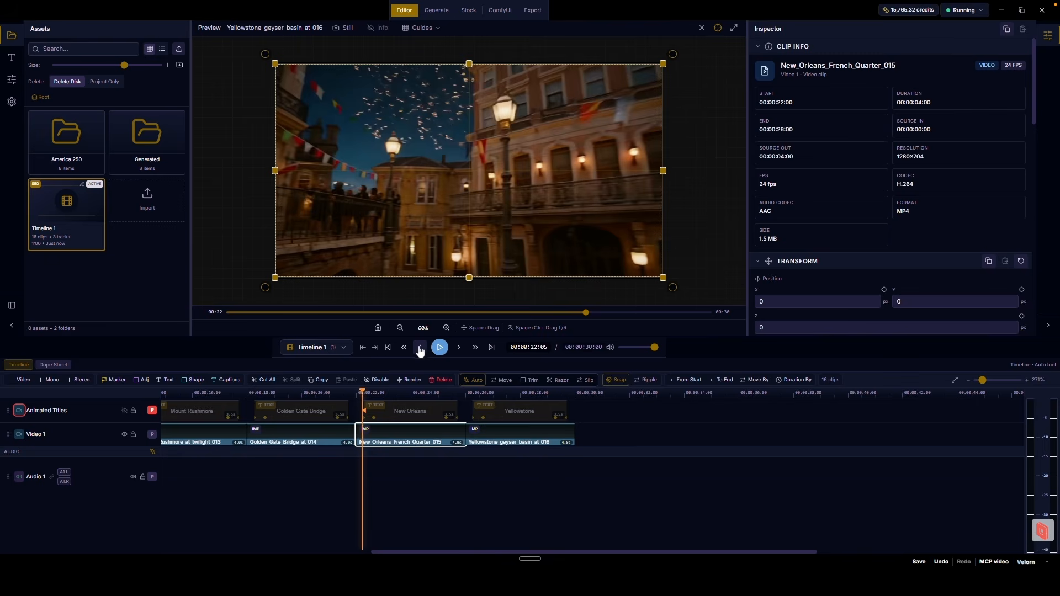
{"action": "left_click", "coordinate": [420, 348]}
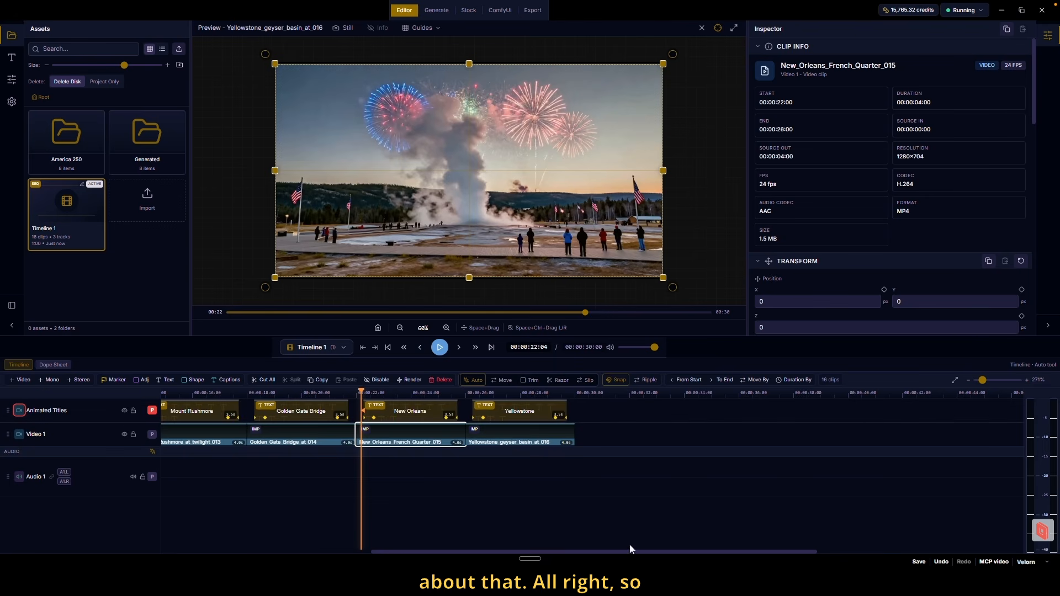
- Check Codex's progress on the title dissolves, then scrub Velorn's timeline from the start to the Mount Rushmore title around 00:00:16:08
{"action": "key", "text": "alt+Tab"}
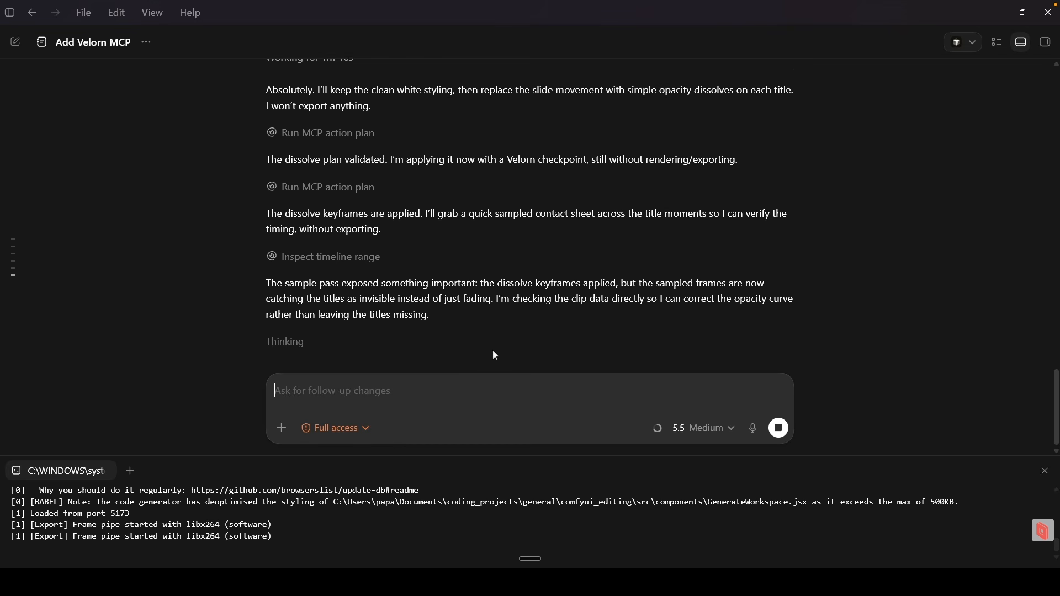
{"action": "key", "text": "alt+Tab"}
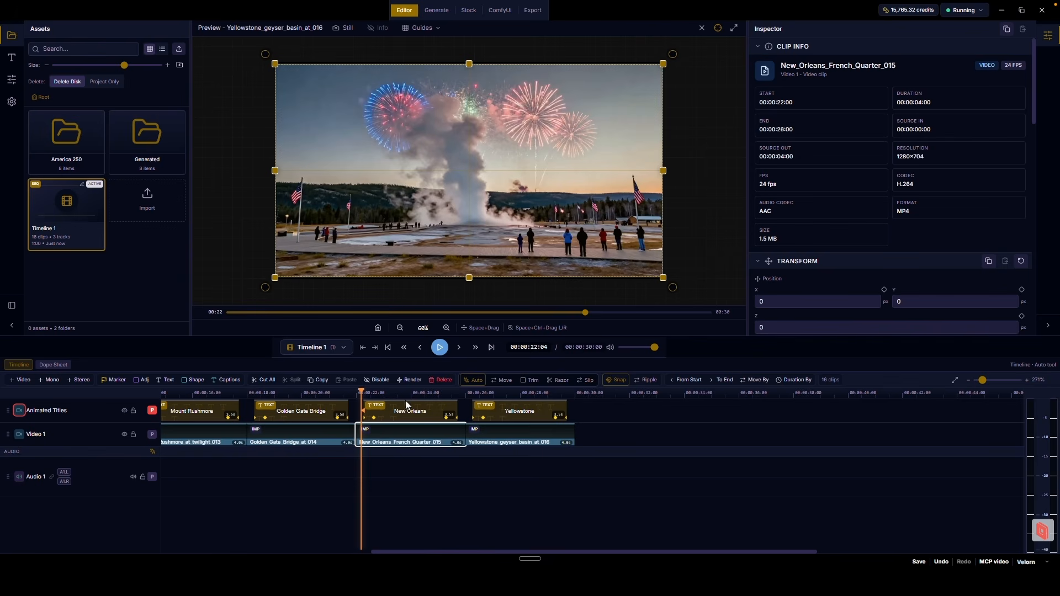
{"action": "left_click", "coordinate": [387, 348]}
{"action": "left_click", "coordinate": [954, 381]}
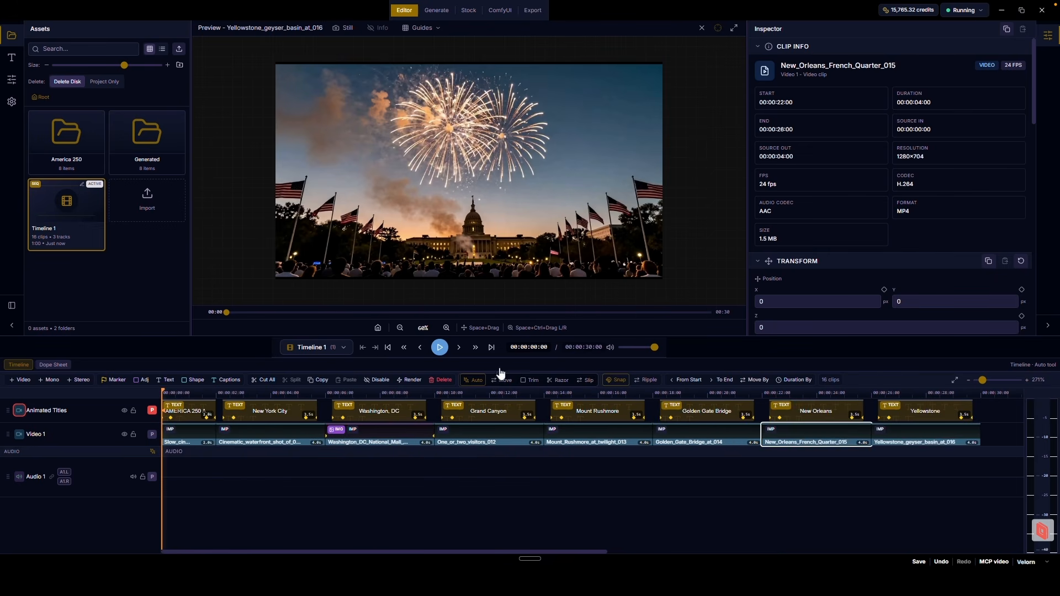
{"action": "mouse_move", "coordinate": [162, 392]}
{"action": "left_mouse_down"}
{"action": "mouse_move", "coordinate": [898, 389]}
{"action": "mouse_move", "coordinate": [247, 351]}
{"action": "mouse_move", "coordinate": [161, 391]}
{"action": "left_mouse_up"}
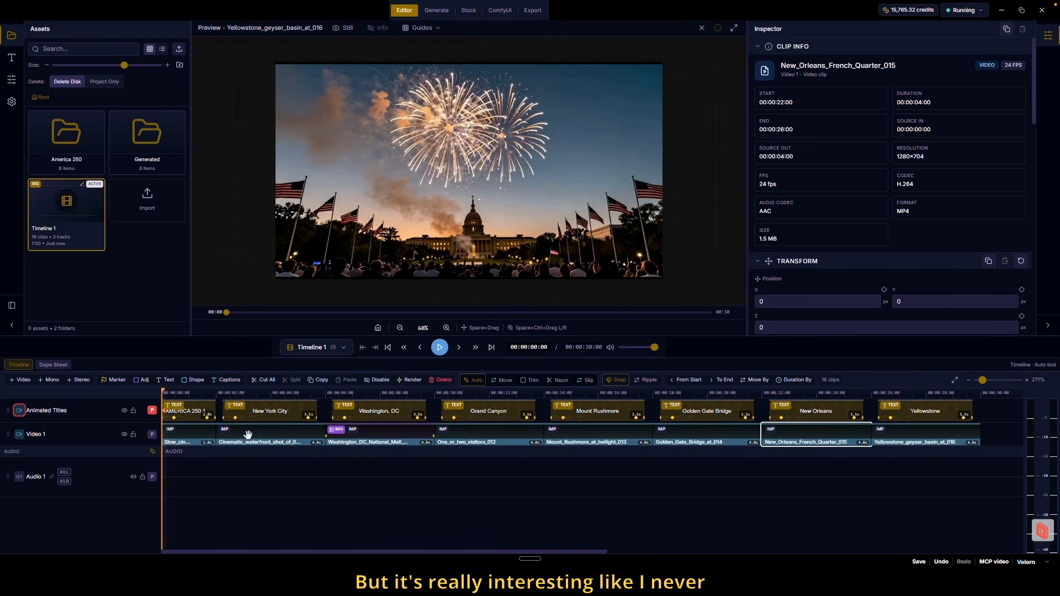
{"action": "left_click_drag", "start_coordinate": [177, 393], "coordinate": [609, 409]}
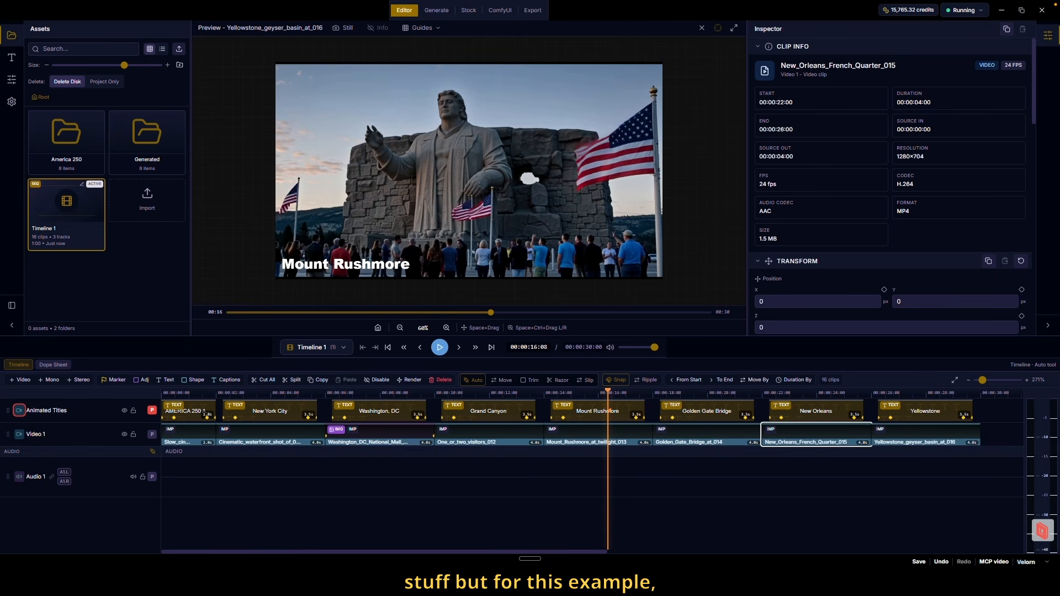
- Read Codex's report on the title motion and opacity dissolves, and play Velorn's timeline from the start through the Washington, DC shot
{"action": "mouse_move", "coordinate": [664, 582]}
{"action": "left_click", "coordinate": [664, 527]}
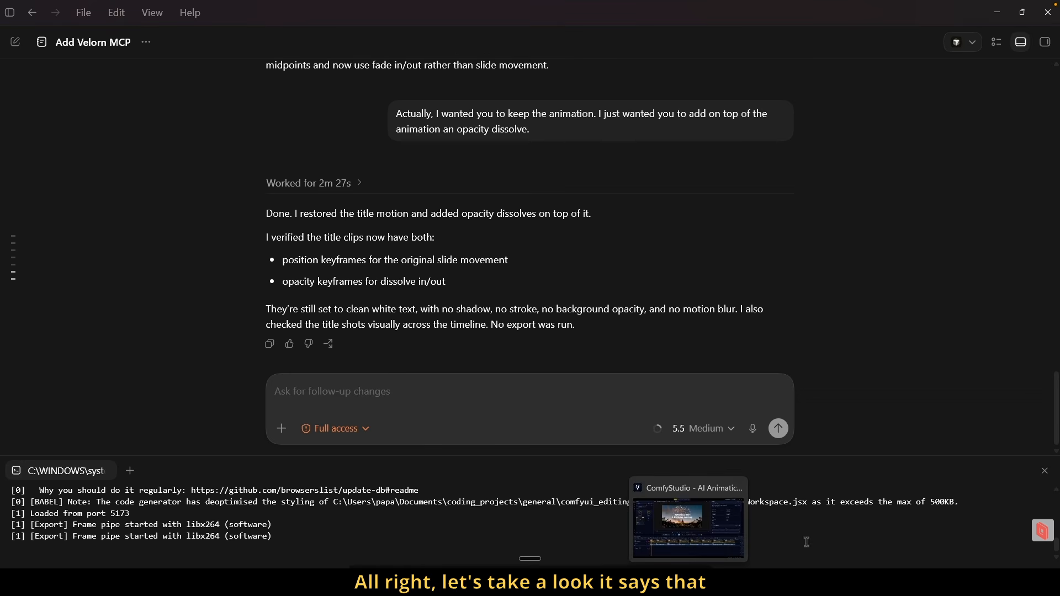
{"action": "key", "text": "alt+Tab"}
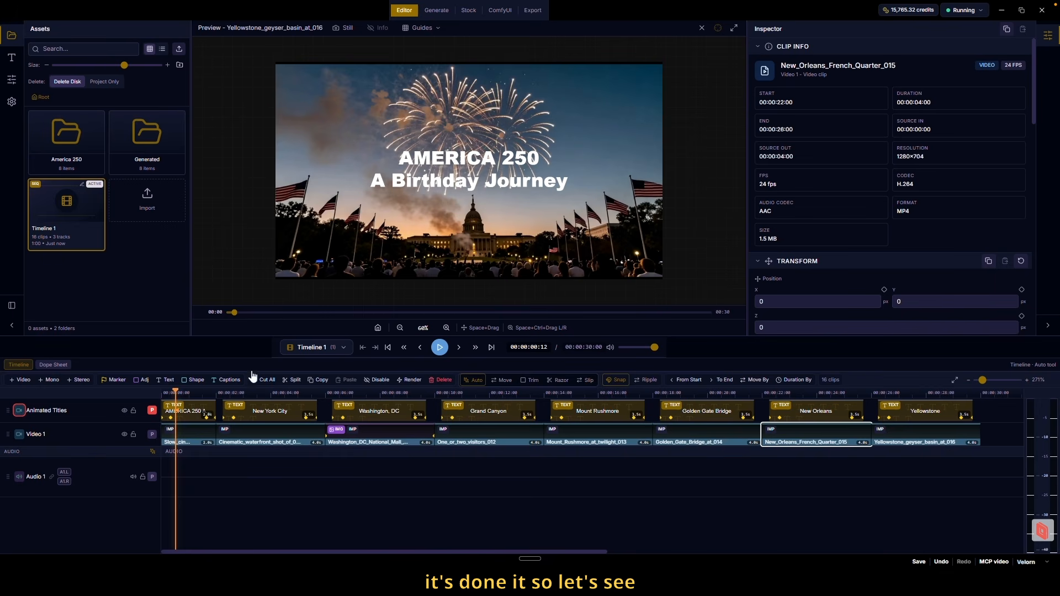
{"action": "left_click", "coordinate": [165, 393]}
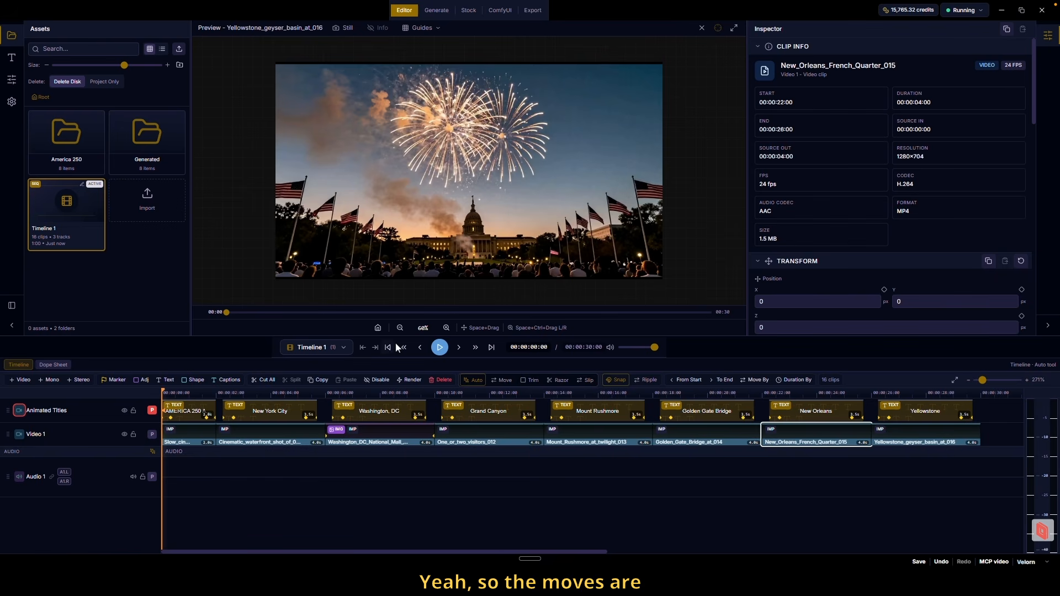
{"action": "left_click", "coordinate": [440, 346]}
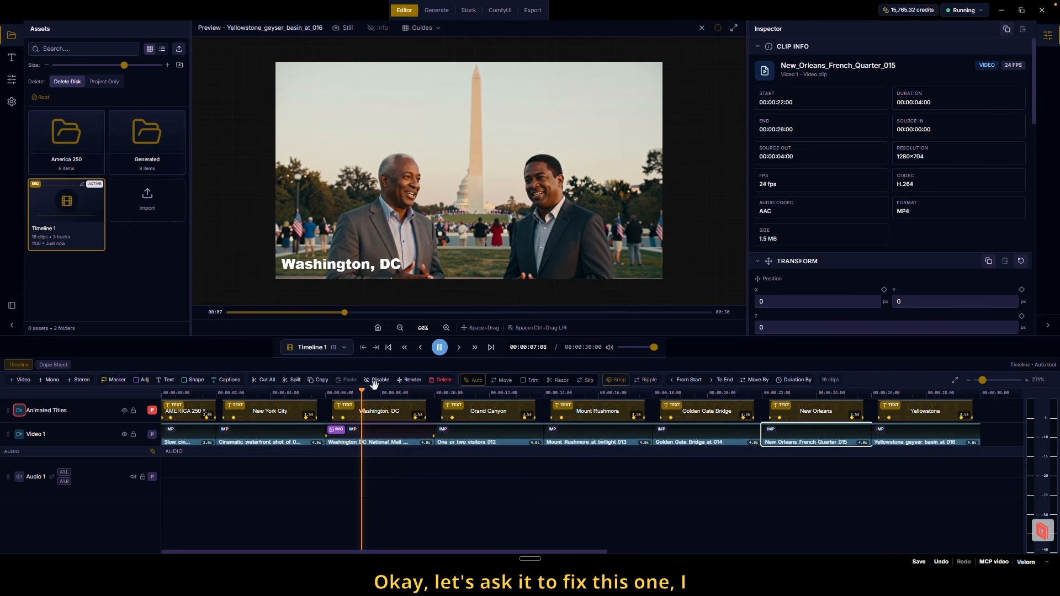
{"action": "left_click", "coordinate": [439, 347]}
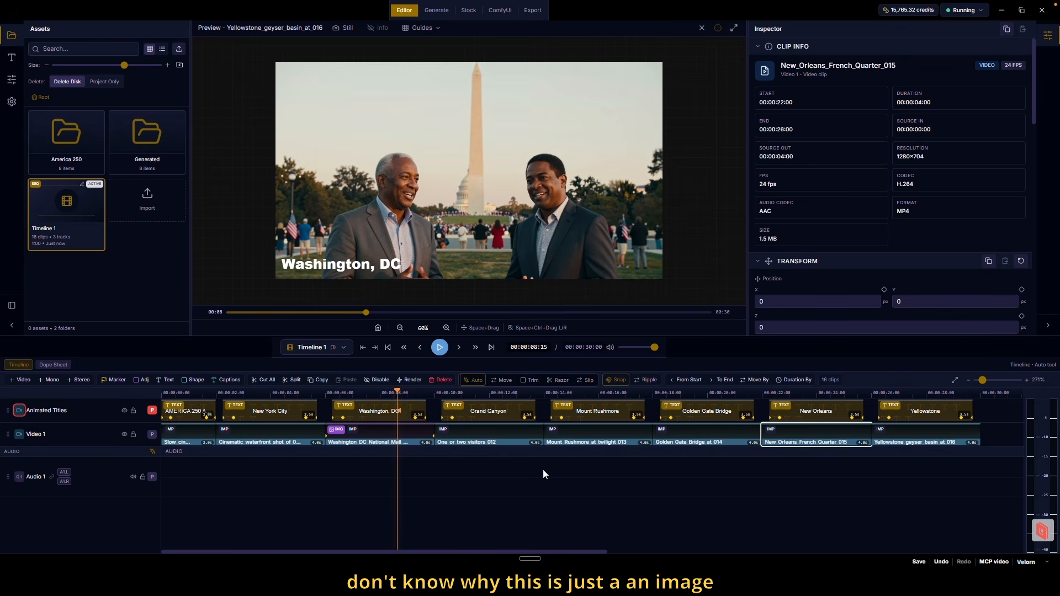
- Ask Codex why the motionless third shot was not replaced with its video run, and request that the left-out video be put in
{"action": "left_click", "coordinate": [539, 582]}
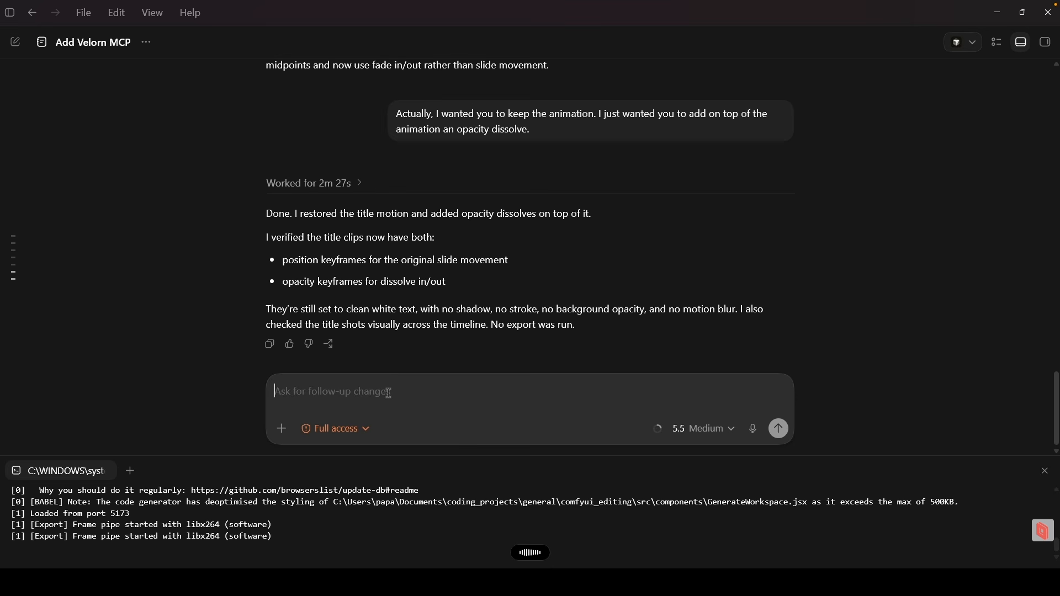
{"action": "key", "text": "Return"}
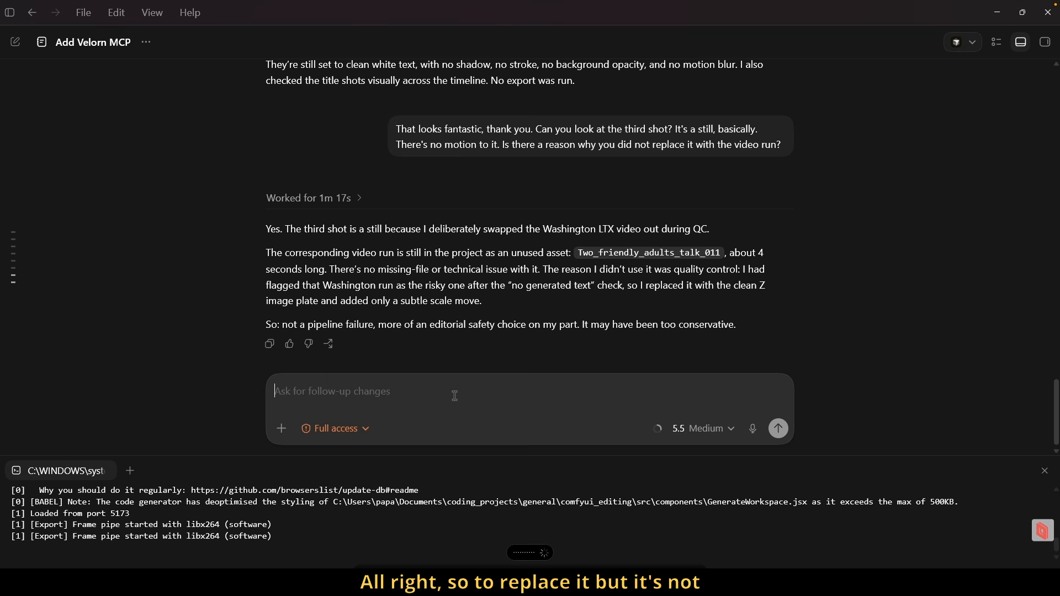
{"action": "key", "text": "Return"}
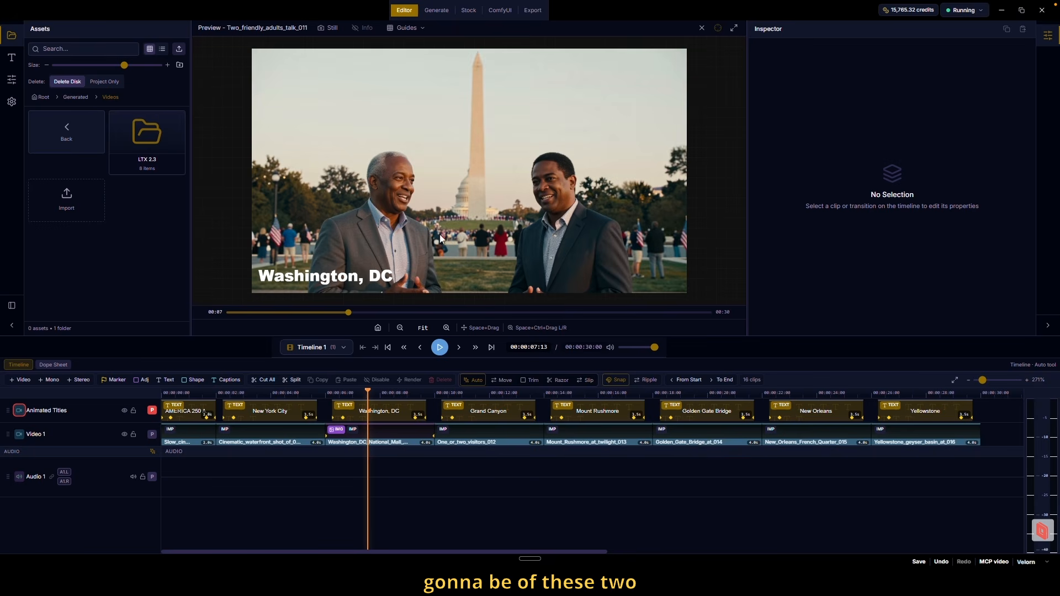
- Select the Washington, DC clip in Velorn, check Codex's progress, and scrub the shot between 00:00:06:03 and 00:00:07:22 to inspect its picture and crop
{"action": "left_click", "coordinate": [486, 208]}
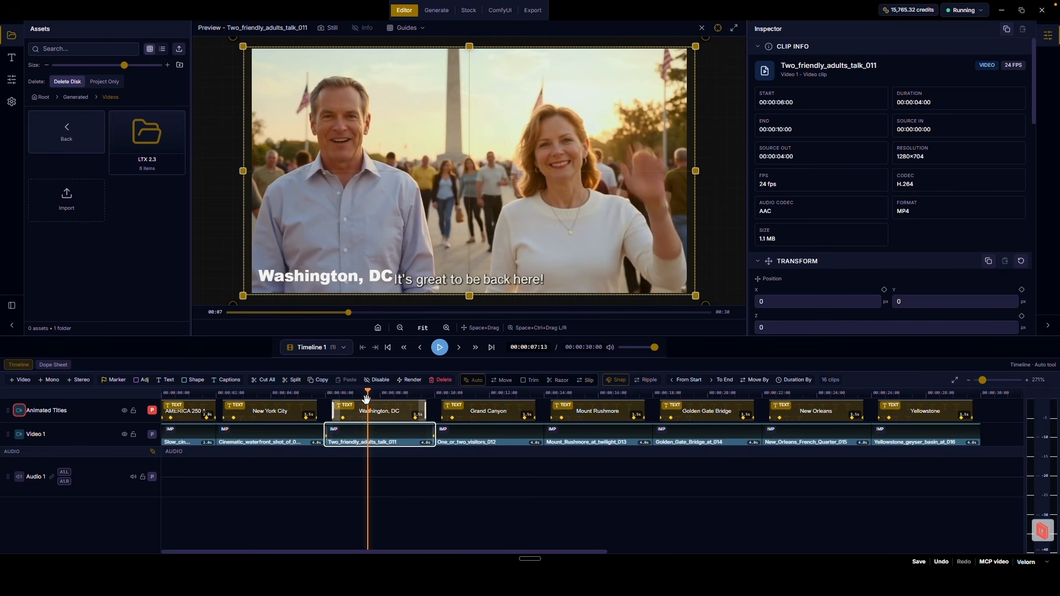
{"action": "mouse_move", "coordinate": [332, 392]}
{"action": "left_mouse_down"}
{"action": "mouse_move", "coordinate": [432, 393]}
{"action": "mouse_move", "coordinate": [329, 393]}
{"action": "left_mouse_up"}
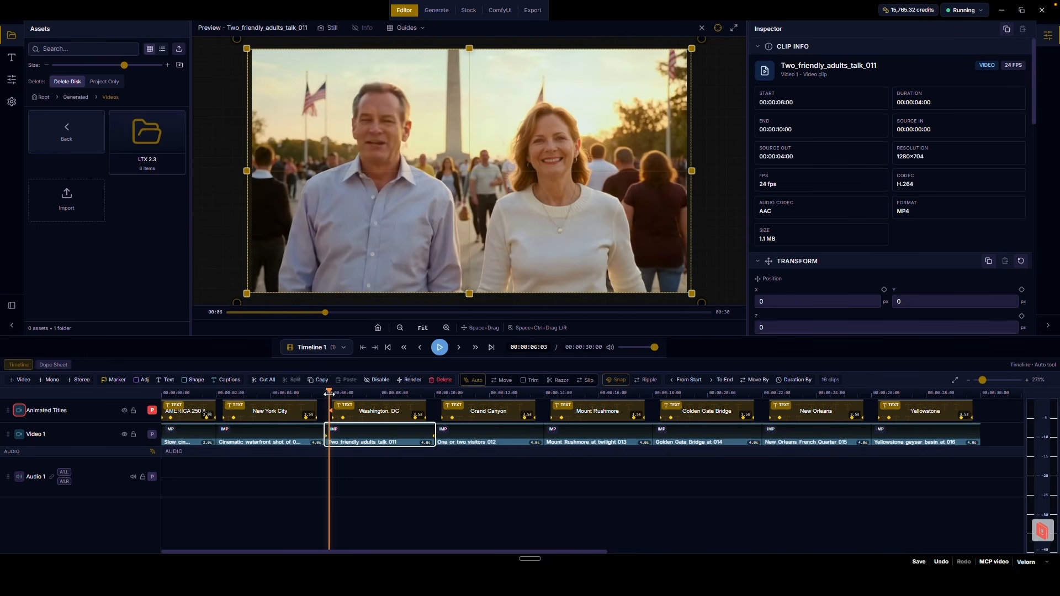
{"action": "left_click", "coordinate": [664, 581]}
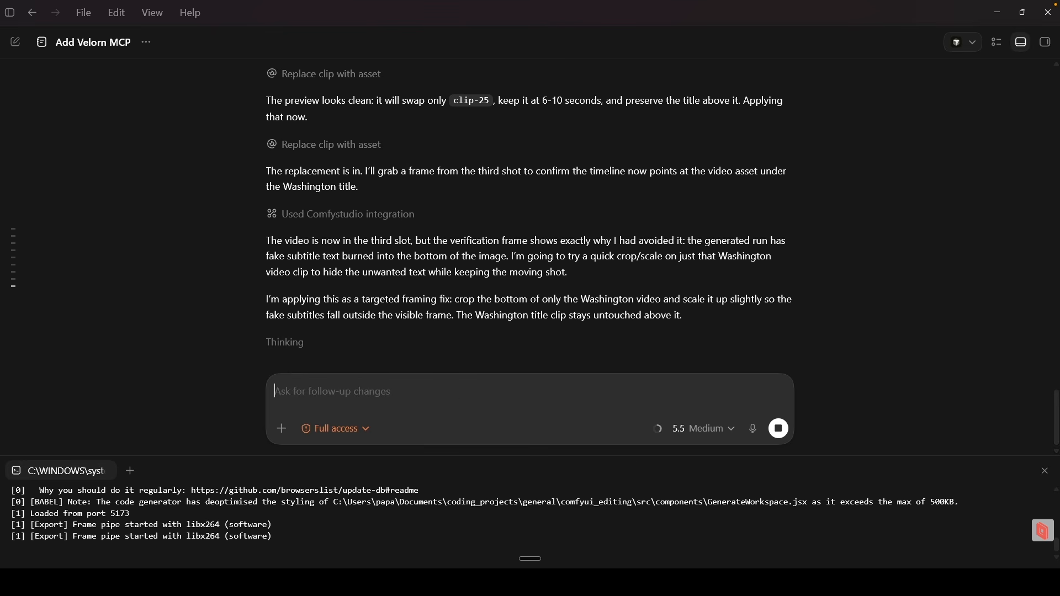
{"action": "left_click", "coordinate": [688, 581]}
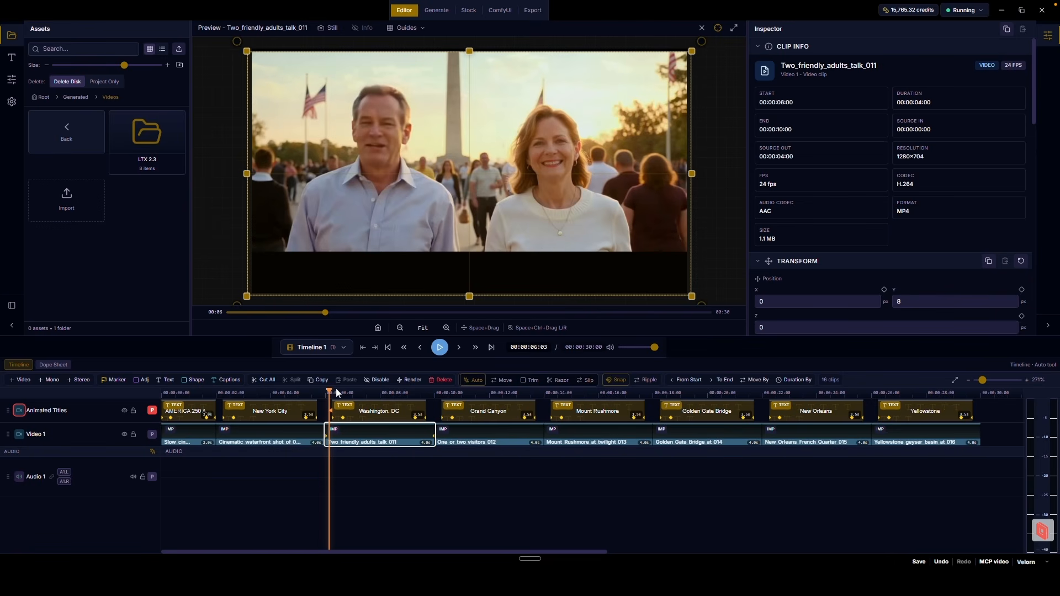
{"action": "left_click_drag", "start_coordinate": [346, 395], "coordinate": [377, 392]}
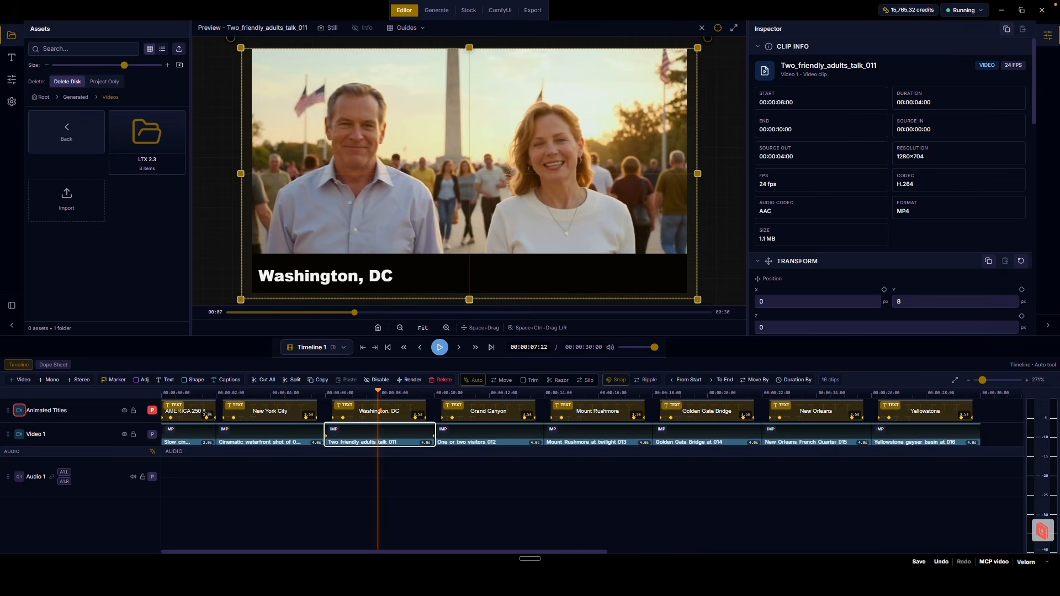
- Follow Codex's scale and keyframe reframing of the Washington clip, and scrub the shot in Velorn to check whether the burned-in subtitle is hidden
{"action": "key", "text": "alt+Tab"}
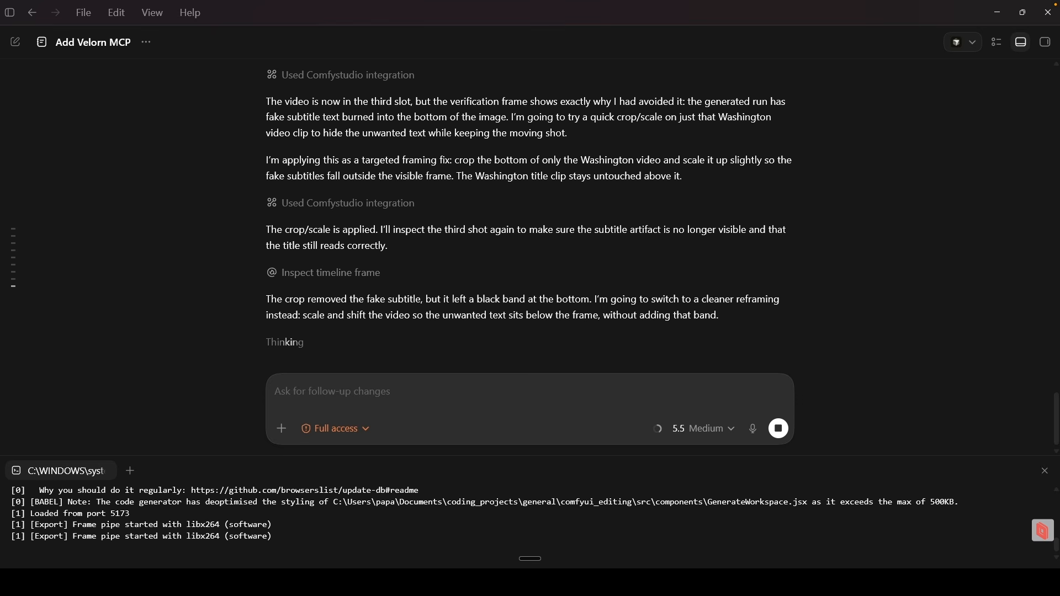
{"action": "key", "text": "alt+Tab"}
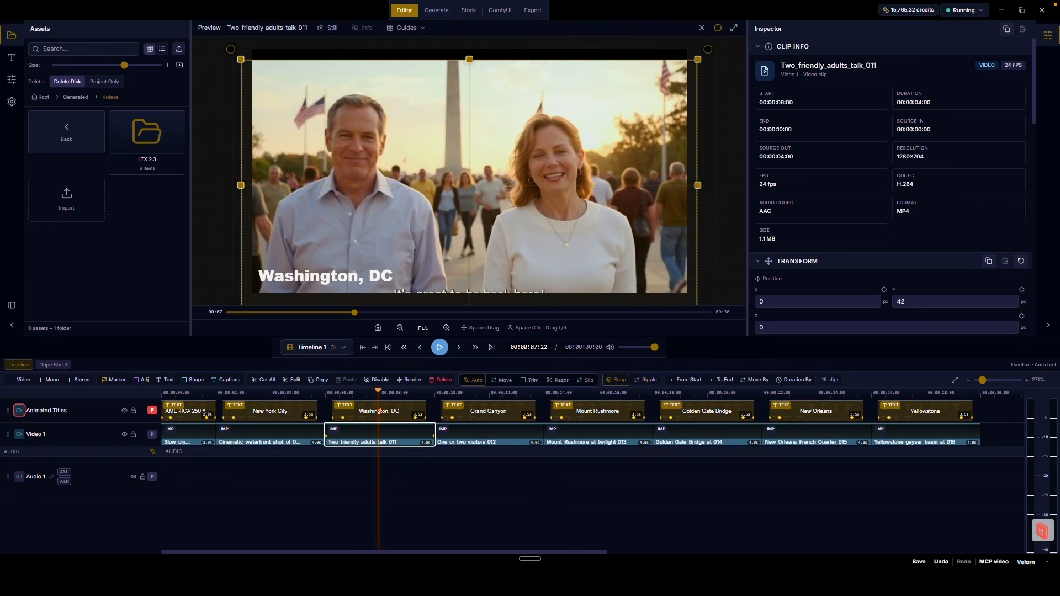
{"action": "key", "text": "alt+Tab"}
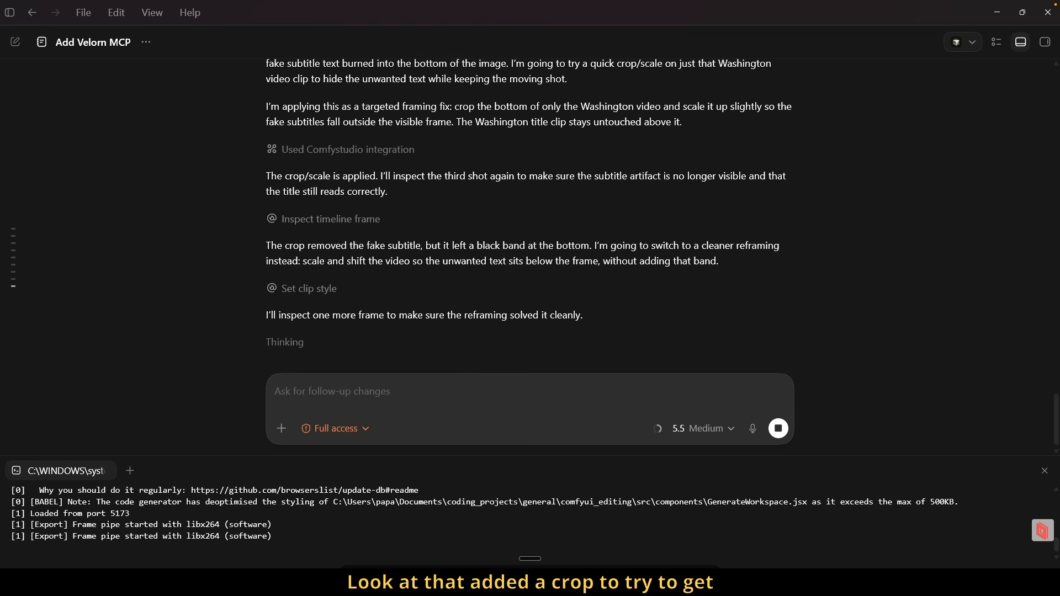
{"action": "left_click", "coordinate": [612, 582]}
{"action": "mouse_move", "coordinate": [338, 393]}
{"action": "left_mouse_down"}
{"action": "mouse_move", "coordinate": [417, 392]}
{"action": "mouse_move", "coordinate": [326, 390]}
{"action": "mouse_move", "coordinate": [355, 391]}
{"action": "left_mouse_up"}
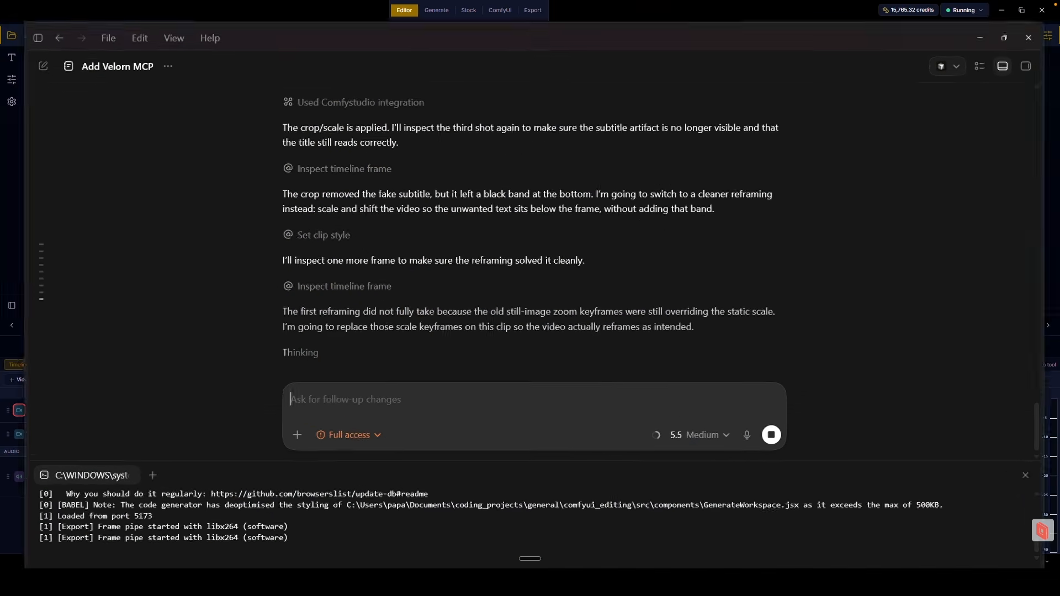
{"action": "left_click", "coordinate": [387, 394]}
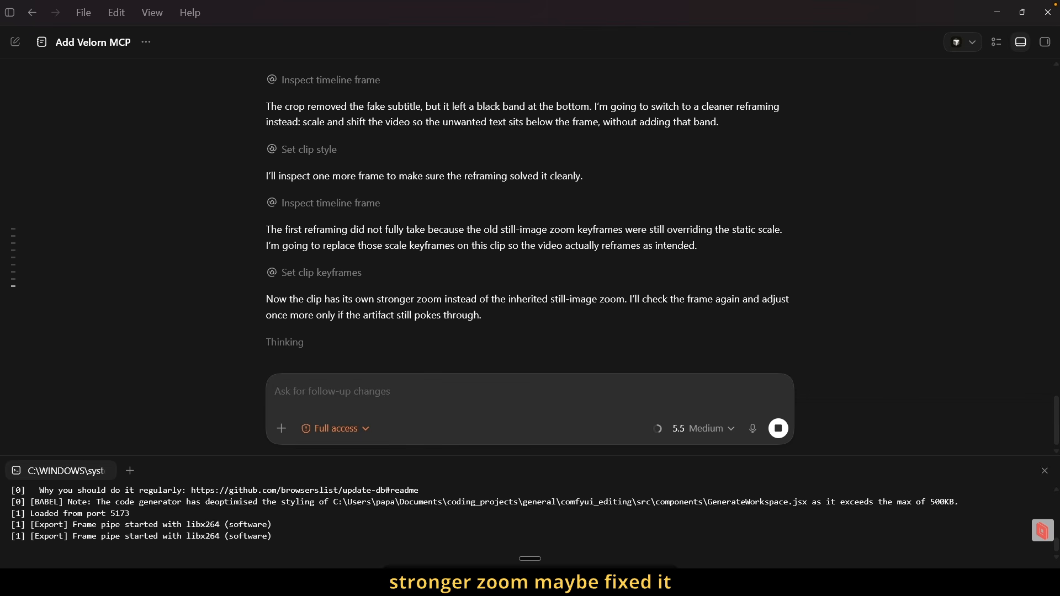
{"action": "left_click", "coordinate": [701, 583]}
{"action": "left_click_drag", "start_coordinate": [355, 395], "coordinate": [397, 395]}
- Ask Codex to restore all audio synced with the videos and place it in the timeline while keeping the current edit
{"action": "key", "text": "alt+Tab"}
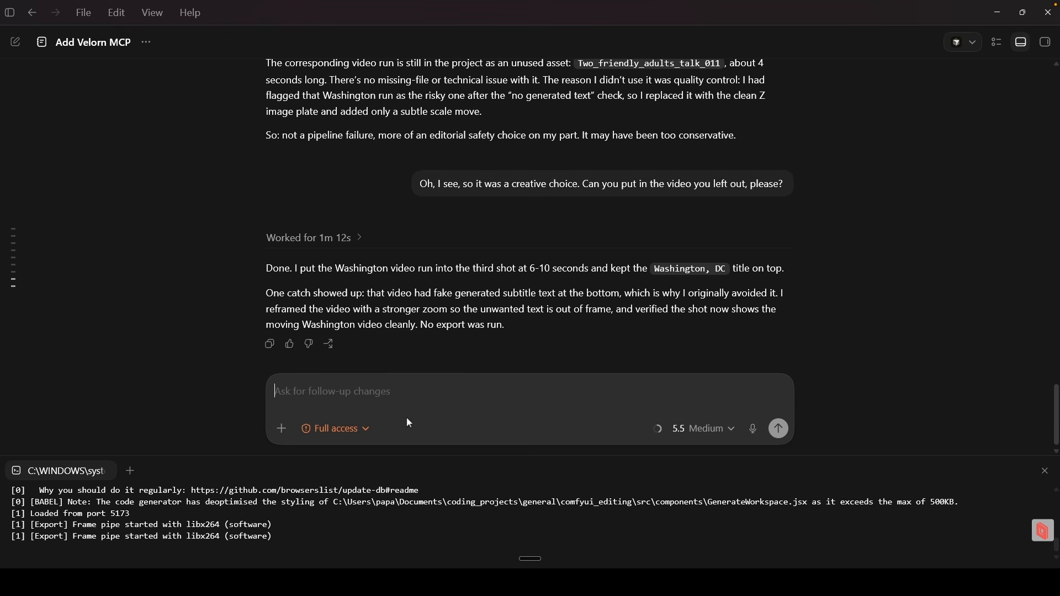
{"action": "key", "text": "ctrl+super"}
{"action": "key", "text": "Return"}
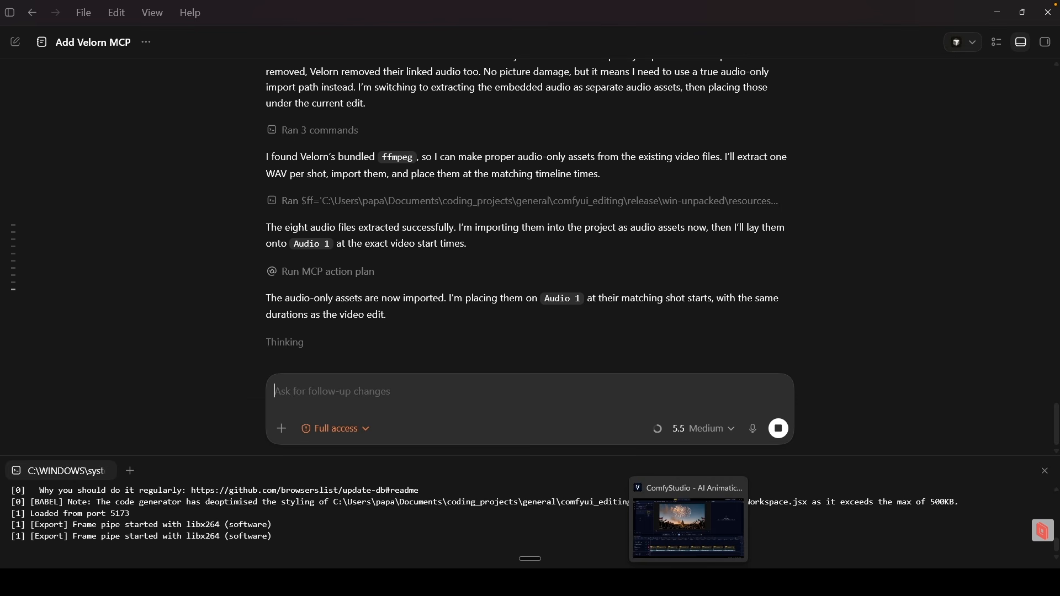
- Inspect the audio clips on Audio 1 in Velorn, check Codex's track cleanup, and play the whole timeline from the start with sound
{"action": "left_click", "coordinate": [725, 462]}
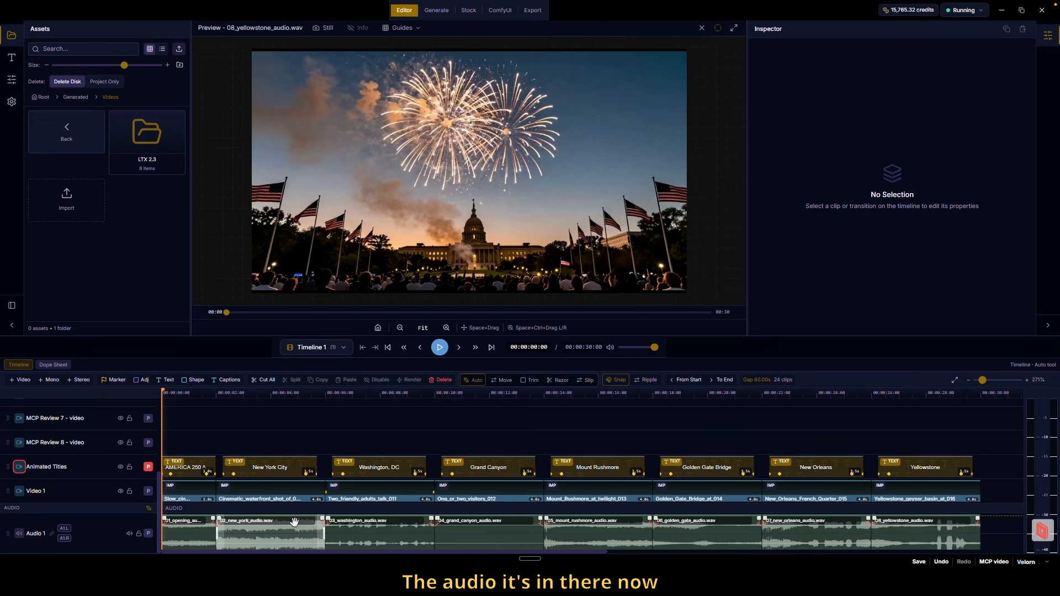
{"action": "mouse_move", "coordinate": [663, 583]}
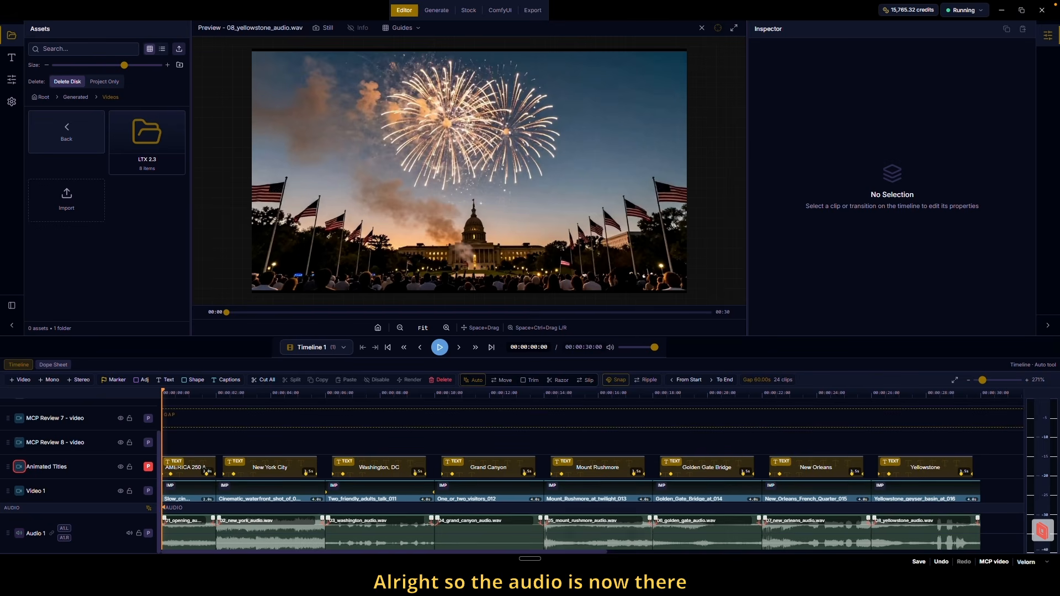
{"action": "scroll", "coordinate": [553, 523], "scroll_direction": "down", "scroll_amount": 2}
{"action": "left_click", "coordinate": [664, 583]}
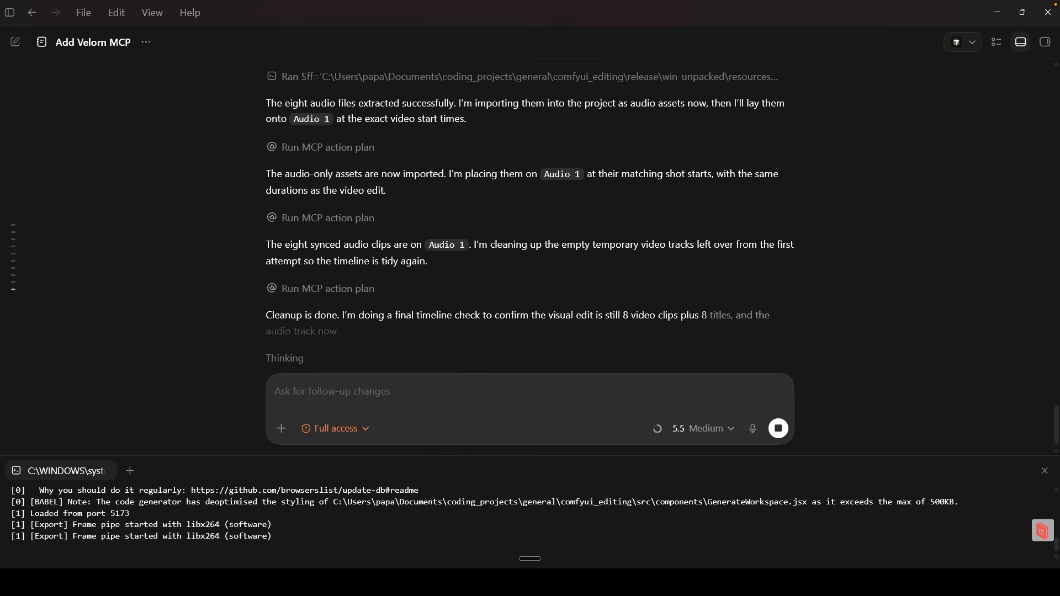
{"action": "key", "text": "alt+Tab"}
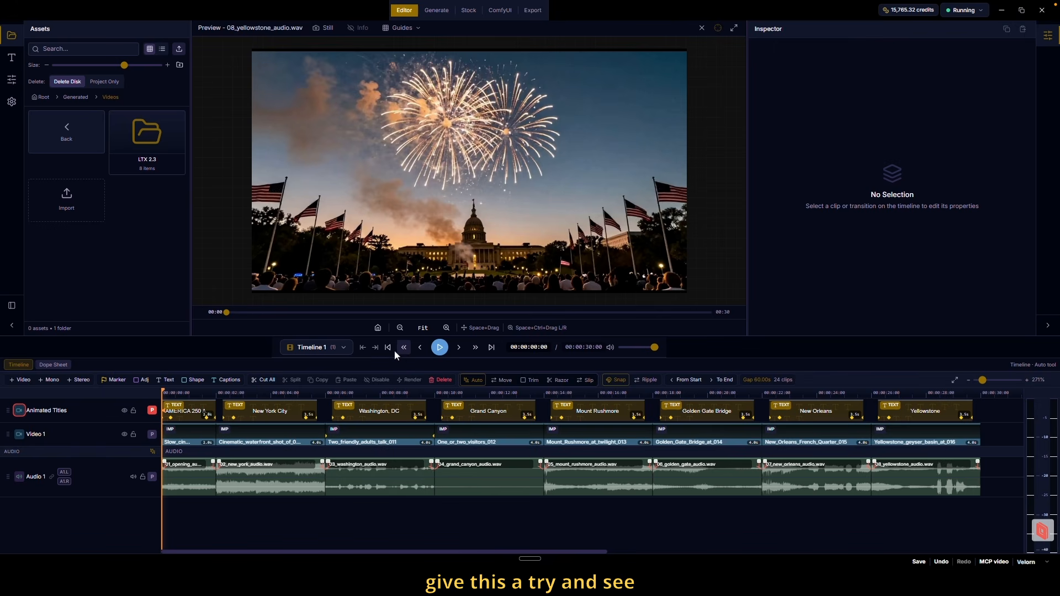
{"action": "left_click", "coordinate": [440, 351]}
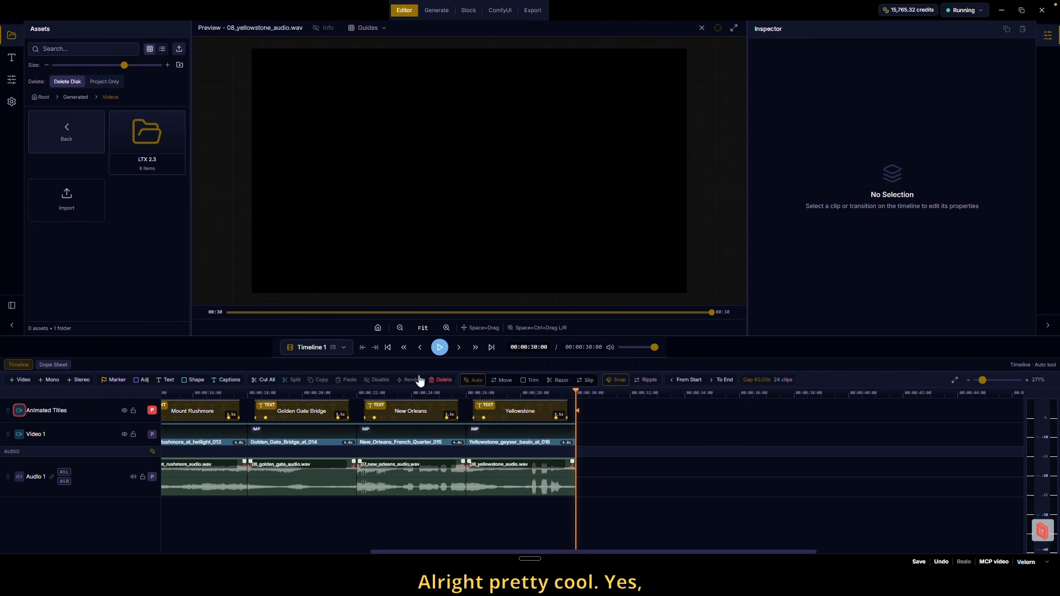
- Move the playhead back to the Mount Rushmore shot and scrub around 00:00:15:14 to examine the picture
{"action": "left_click_drag", "start_coordinate": [300, 392], "coordinate": [186, 392]}
{"action": "left_click_drag", "start_coordinate": [479, 552], "coordinate": [314, 552]}
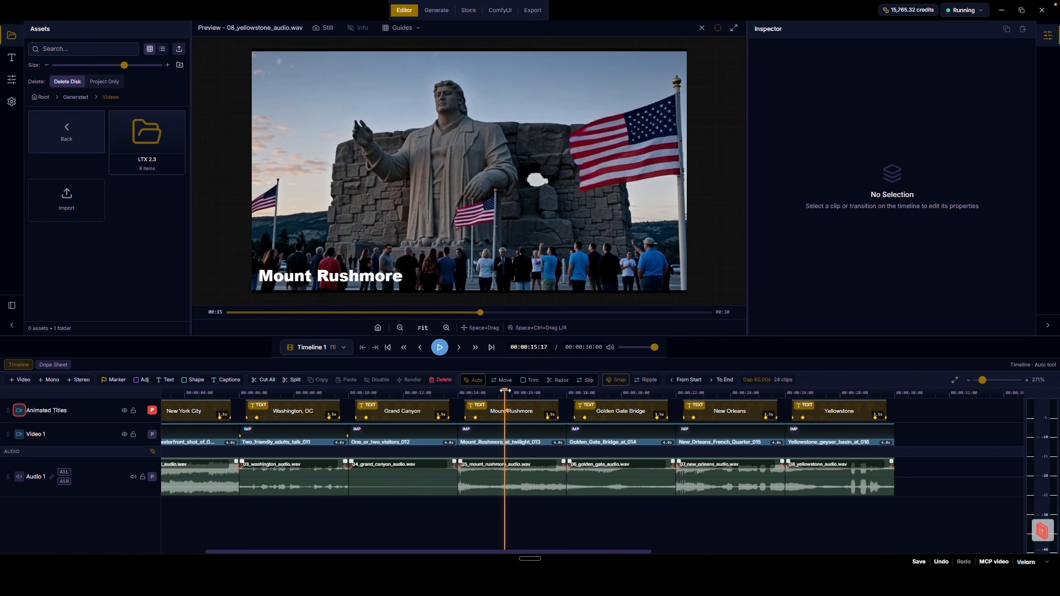
{"action": "mouse_move", "coordinate": [505, 392]}
{"action": "left_mouse_down"}
{"action": "mouse_move", "coordinate": [527, 392]}
{"action": "mouse_move", "coordinate": [507, 392]}
{"action": "left_mouse_up"}
{"action": "left_click_drag", "start_coordinate": [507, 392], "coordinate": [501, 392]}
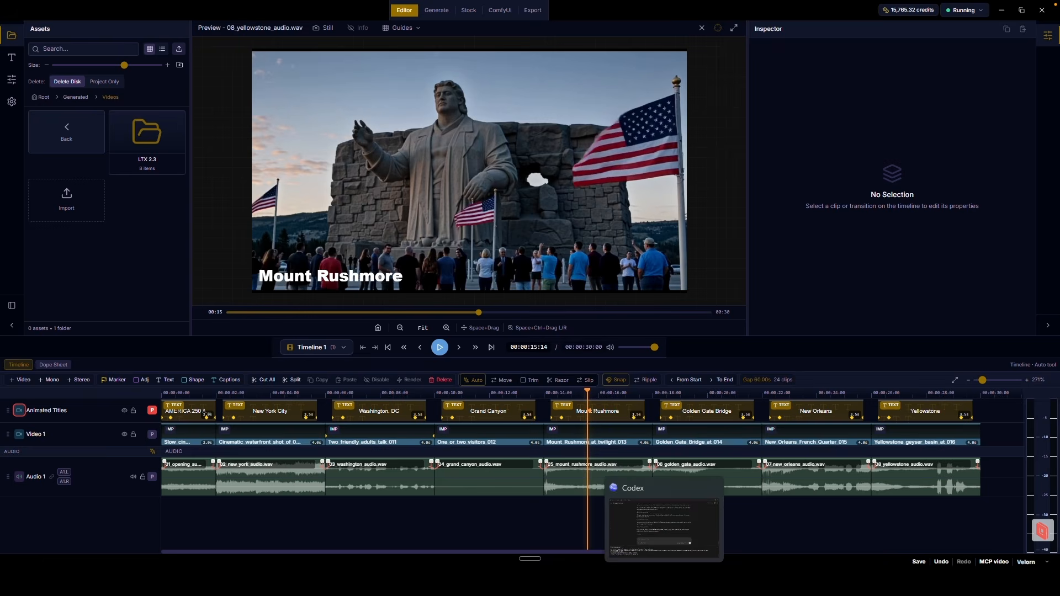
- Switch to Codex and ask it to export the clip and make a 9:16 version, using the LTX outpainting workflow to fill top and bottom
{"action": "left_click", "coordinate": [664, 582]}
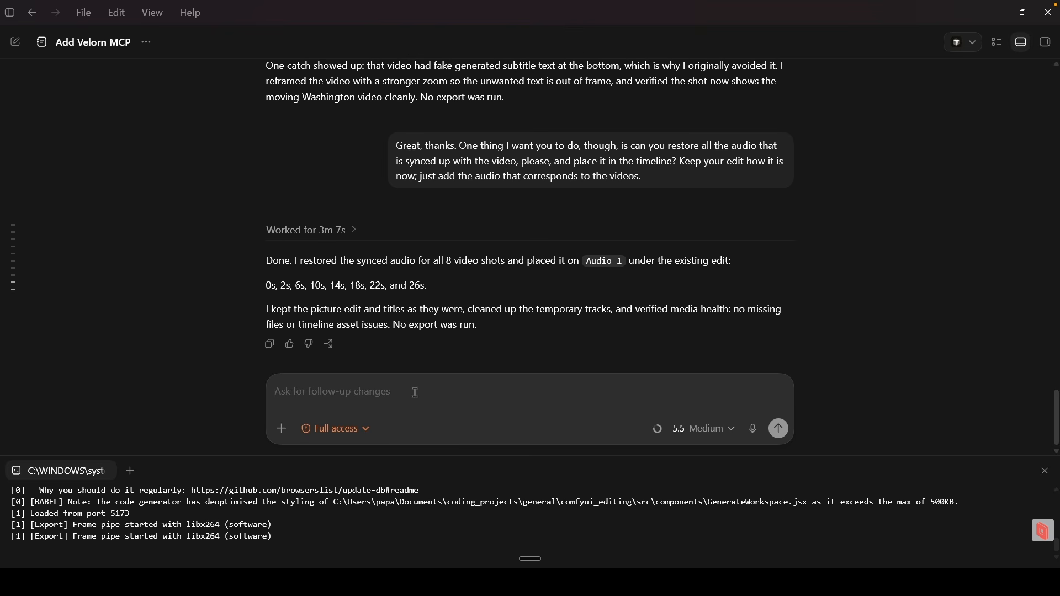
{"action": "key", "text": "ctrl+super"}
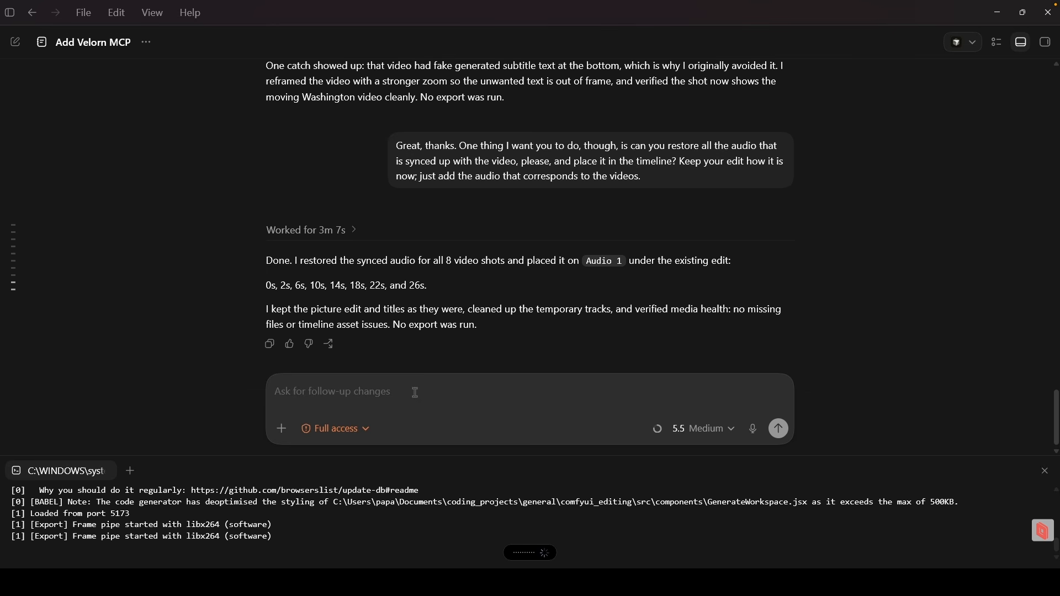
{"action": "left_click_drag", "start_coordinate": [349, 406], "coordinate": [256, 390]}
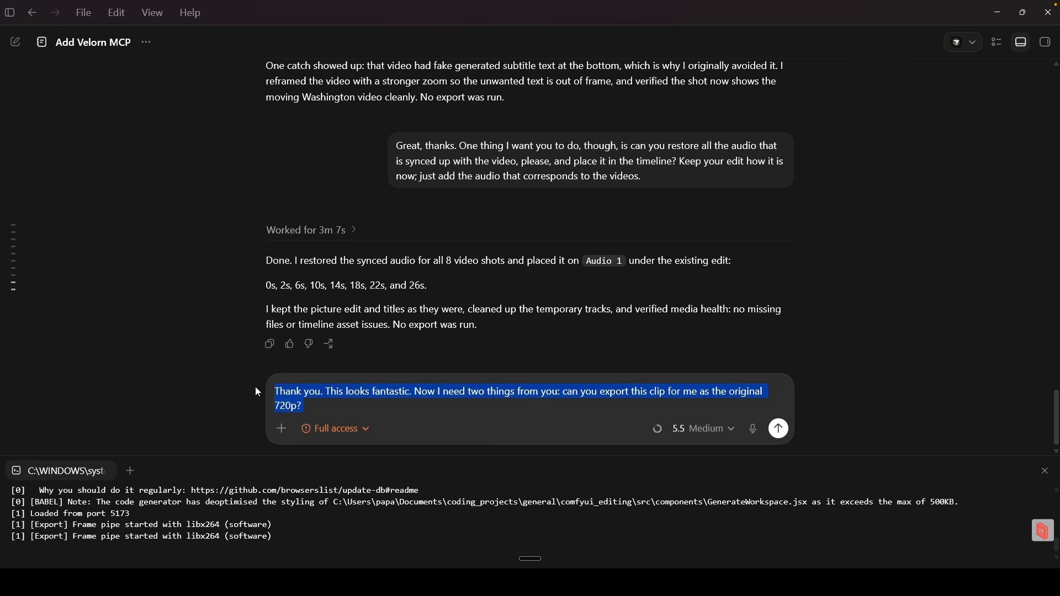
{"action": "key", "text": "BackSpace"}
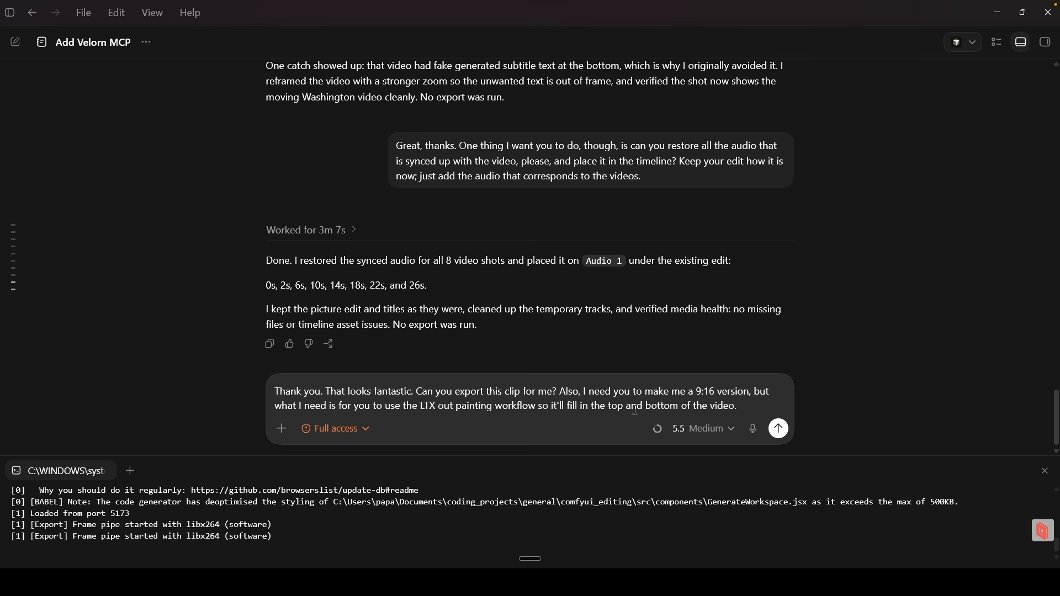
{"action": "left_click", "coordinate": [778, 428]}
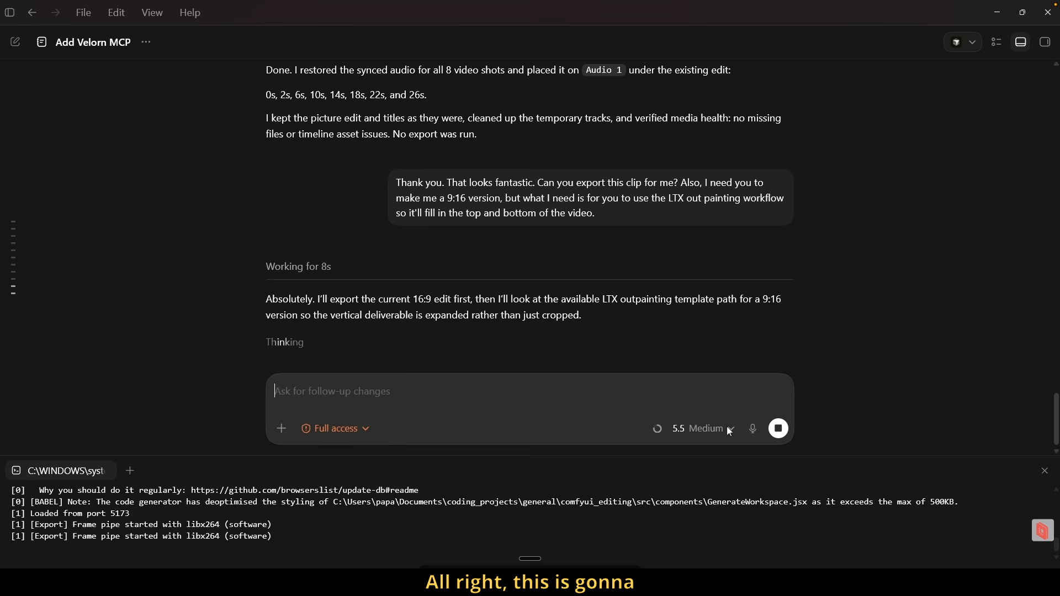
- Switch to Velorn, play the 9:16 LTX outpainted timeline with sound, and scrub the whole timeline back to the Washington shot
{"action": "mouse_move", "coordinate": [688, 582]}
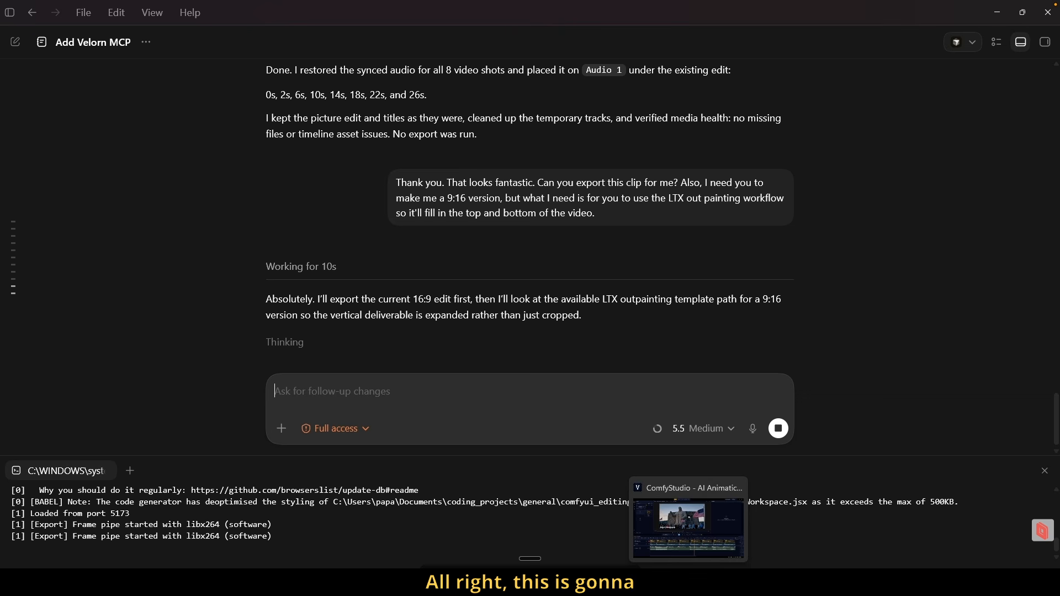
{"action": "left_click", "coordinate": [688, 582]}
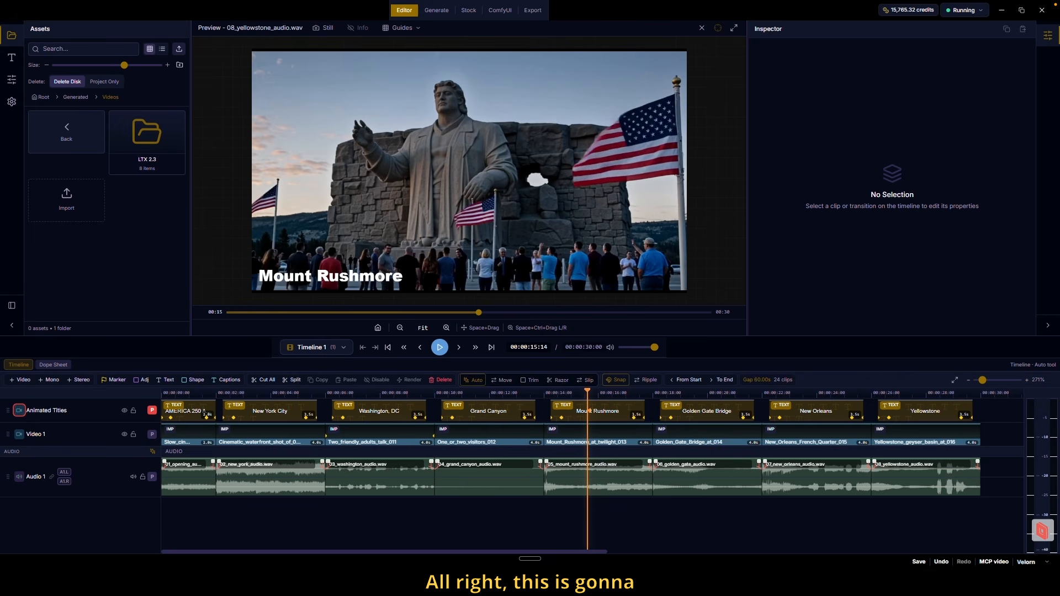
{"action": "left_click", "coordinate": [665, 583]}
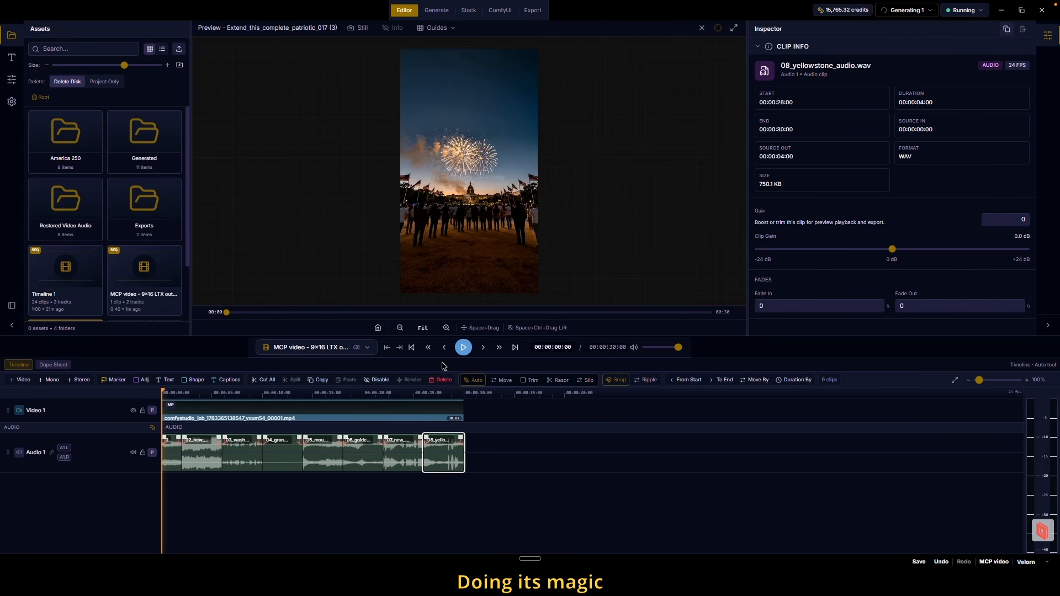
{"action": "left_click", "coordinate": [464, 348]}
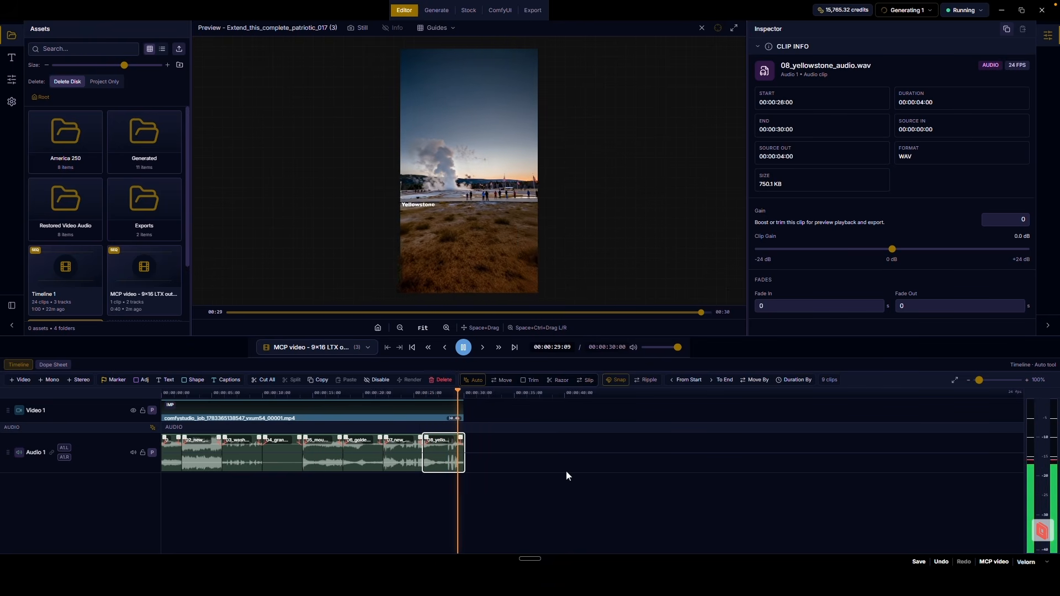
{"action": "left_click", "coordinate": [955, 380]}
{"action": "left_click_drag", "start_coordinate": [942, 392], "coordinate": [372, 409]}
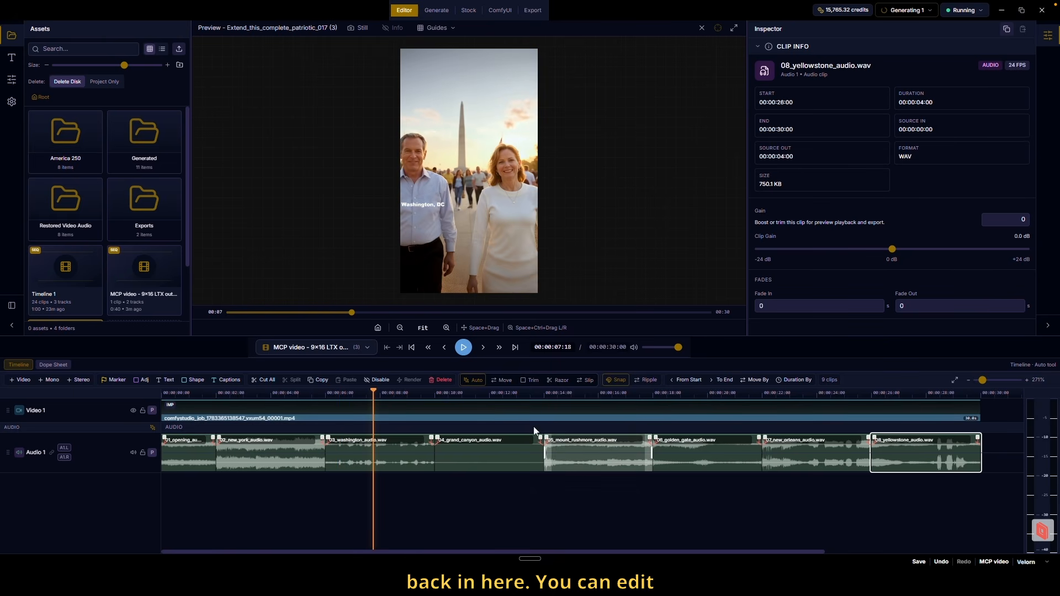
- Open the 16:9 edit on Timeline 1 and scrub through its shots to the Golden Gate Bridge and back to the Grand Canyon
{"action": "left_click", "coordinate": [324, 349]}
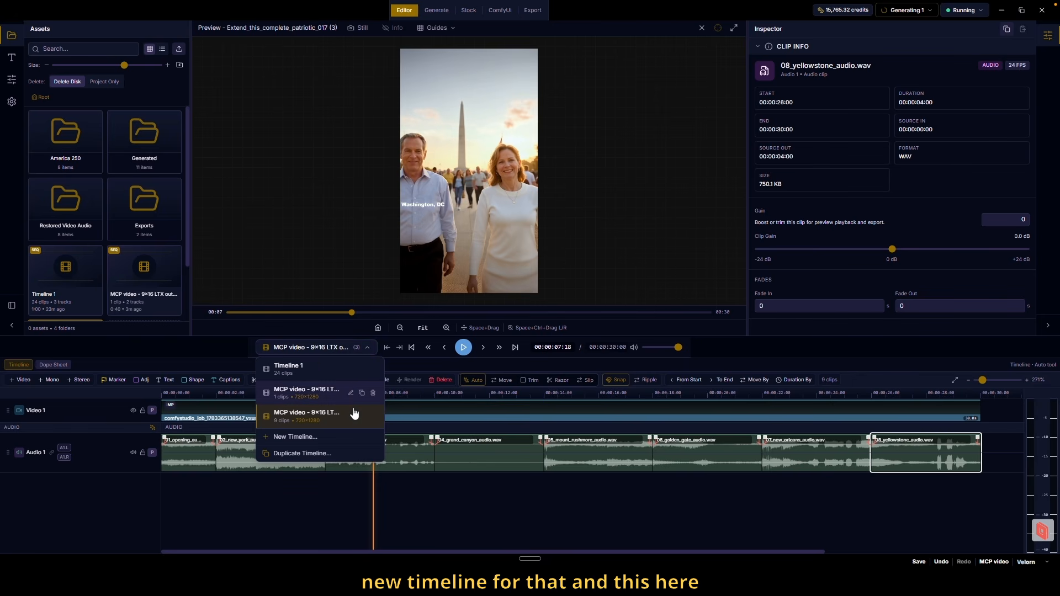
{"action": "left_click", "coordinate": [307, 370]}
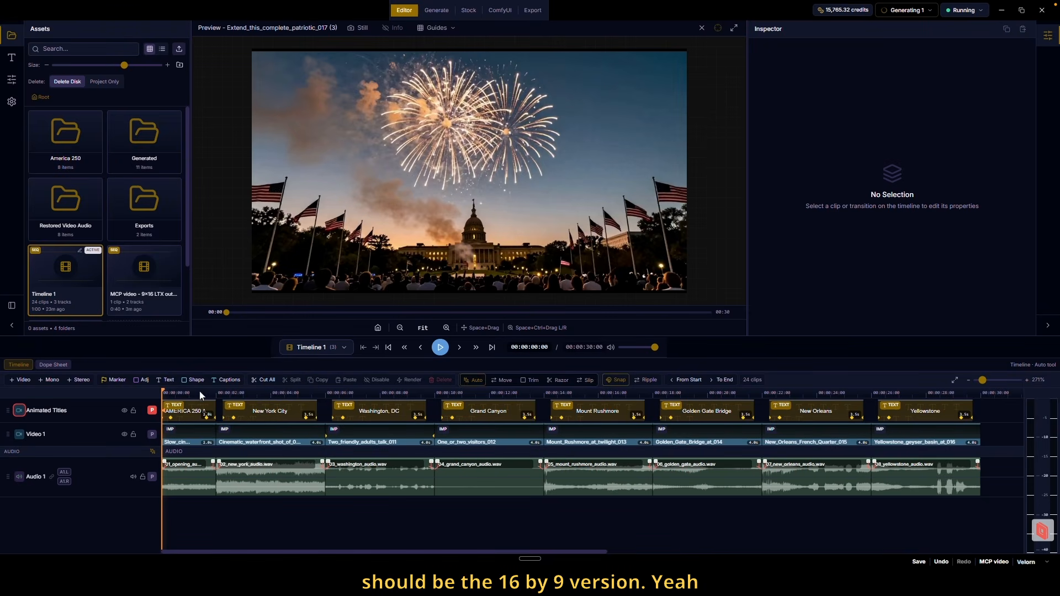
{"action": "left_click_drag", "start_coordinate": [200, 389], "coordinate": [691, 386]}
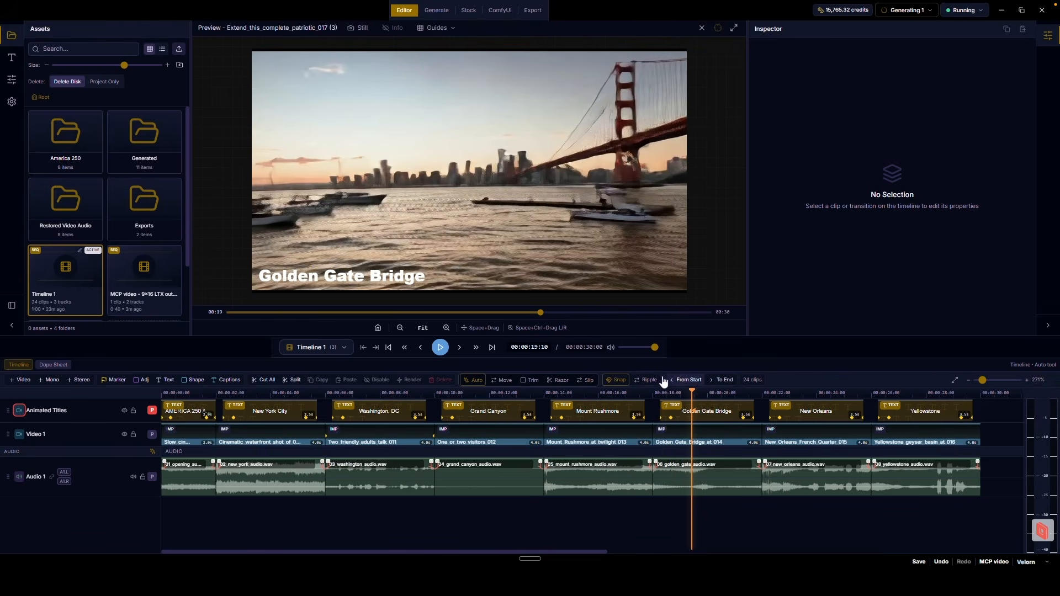
{"action": "left_click", "coordinate": [484, 392]}
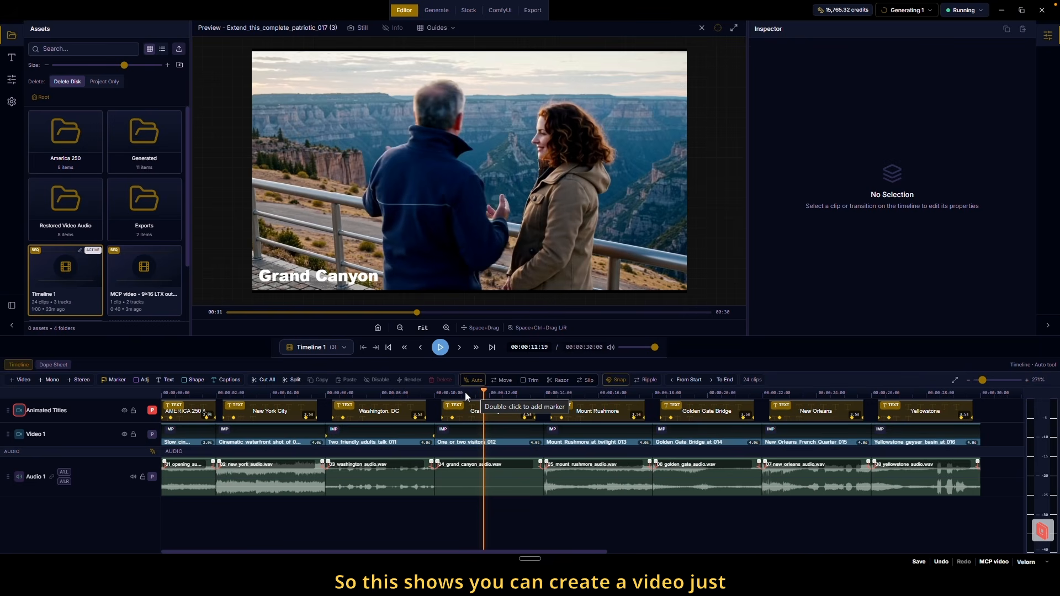
- Try moving the Washington, DC title up toward the middle of the picture, then undo the repositioning
{"action": "mouse_move", "coordinate": [394, 392]}
{"action": "left_mouse_down"}
{"action": "mouse_move", "coordinate": [359, 391]}
{"action": "mouse_move", "coordinate": [381, 395]}
{"action": "left_mouse_up"}
{"action": "left_click", "coordinate": [397, 415]}
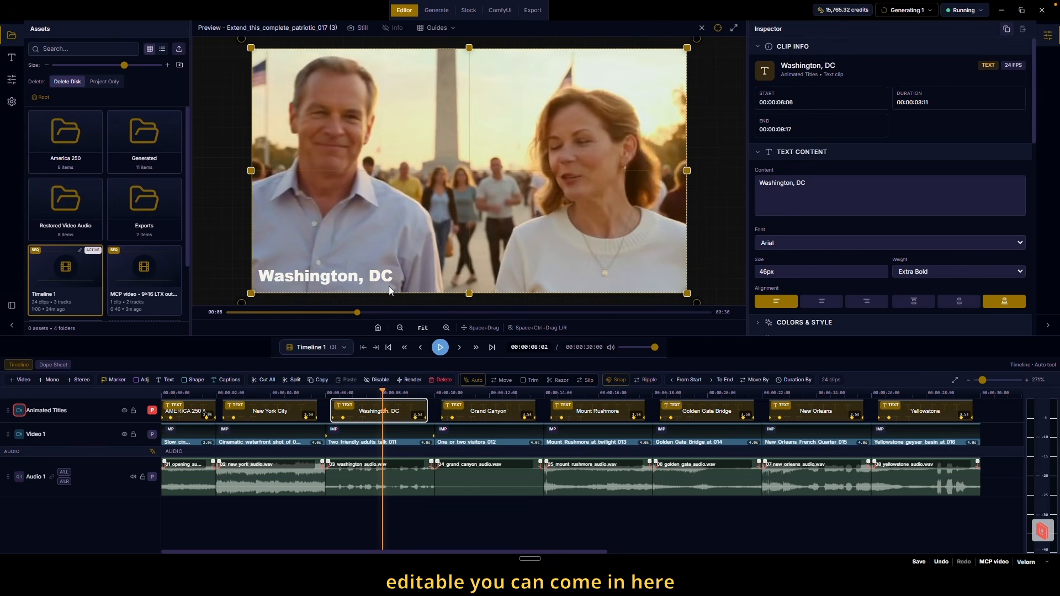
{"action": "left_click_drag", "start_coordinate": [389, 286], "coordinate": [469, 153]}
{"action": "left_click_drag", "start_coordinate": [255, 393], "coordinate": [364, 385]}
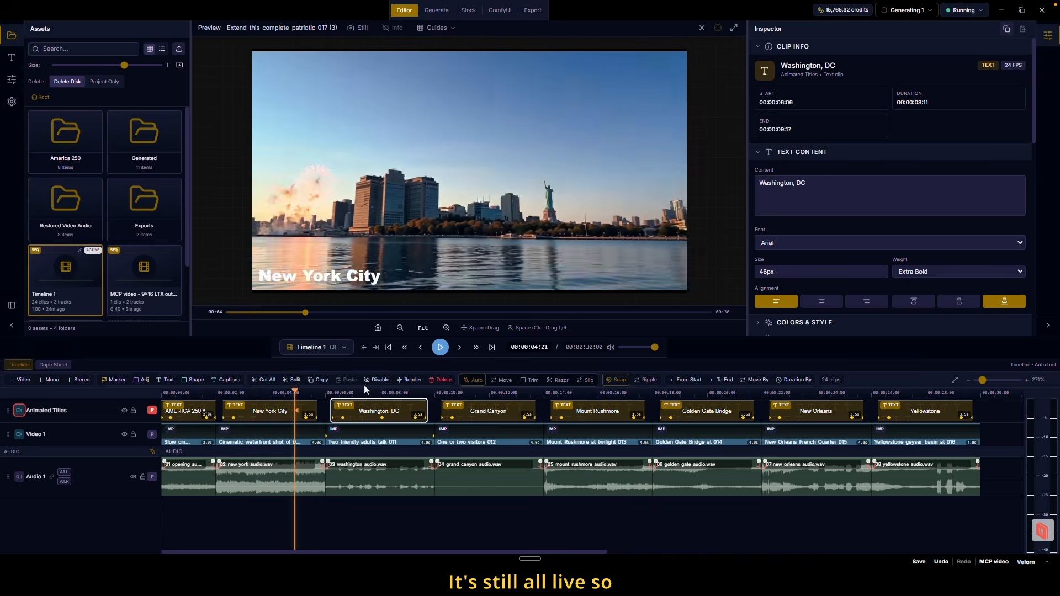
{"action": "left_click", "coordinate": [364, 388]}
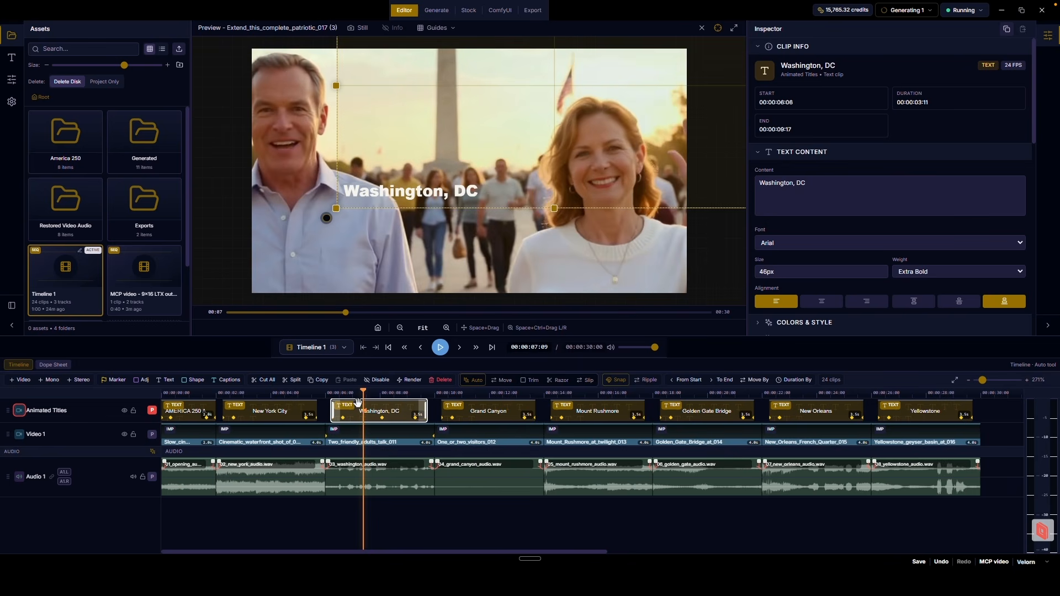
{"action": "key", "text": "ctrl+z"}
{"action": "key", "text": "ctrl+z"}
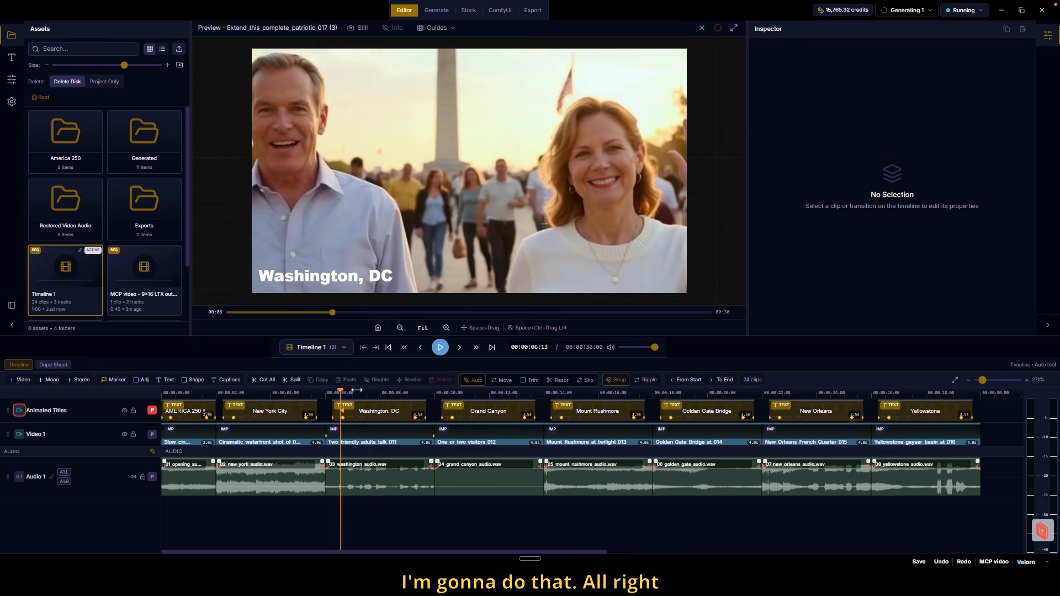